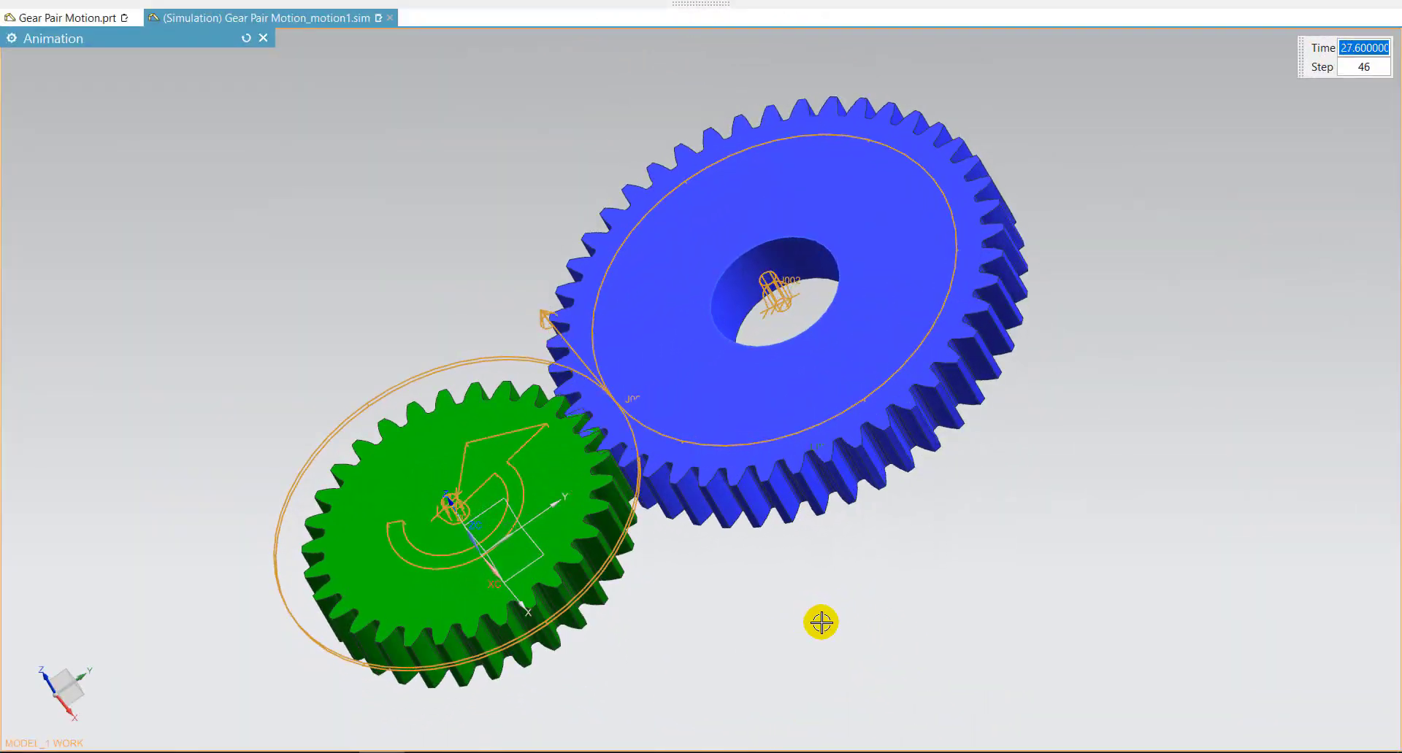
Step: Orbit the finished animated gear pair to a top-down view
middle_drag(899, 657, 869, 637)
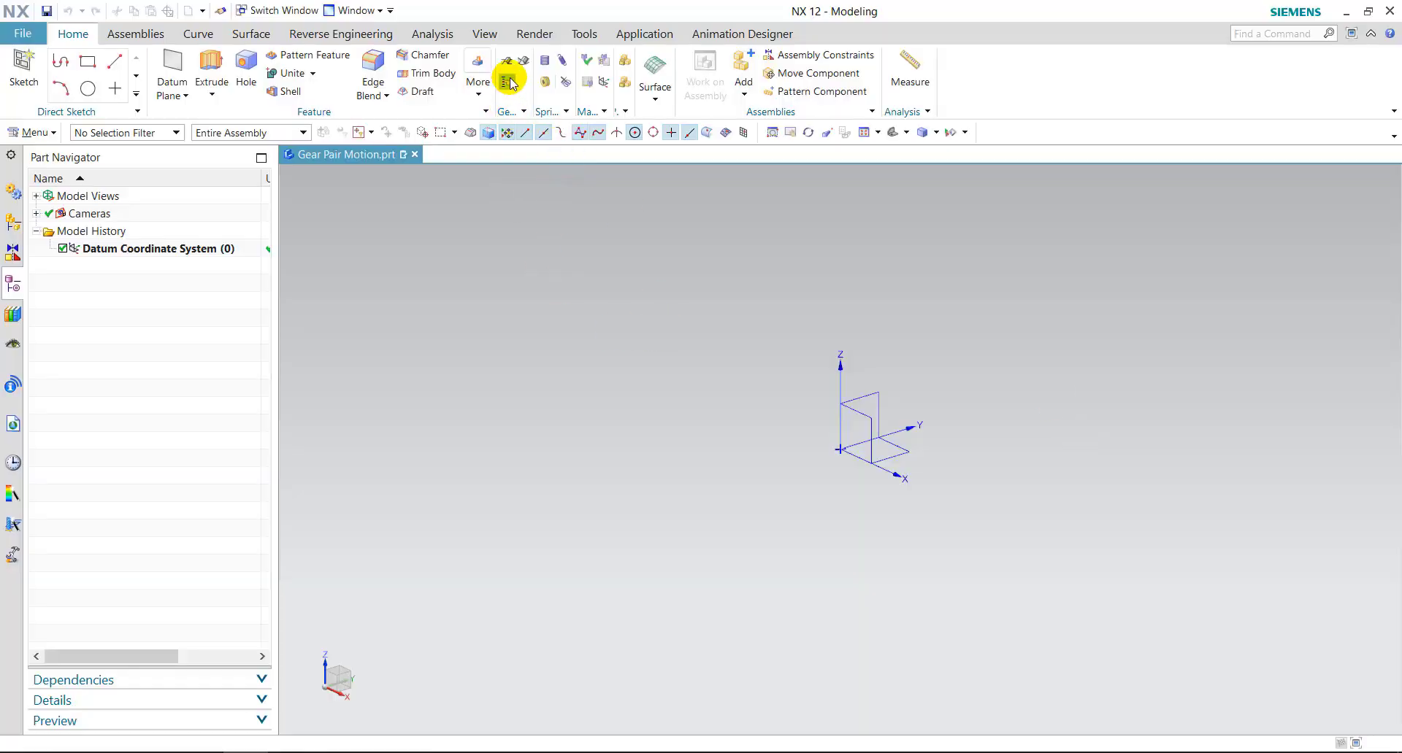
Step: Create a straight external hobbed gear: module 1.5, 30 teeth, 10 mm width, 20° pressure angle
click(507, 64)
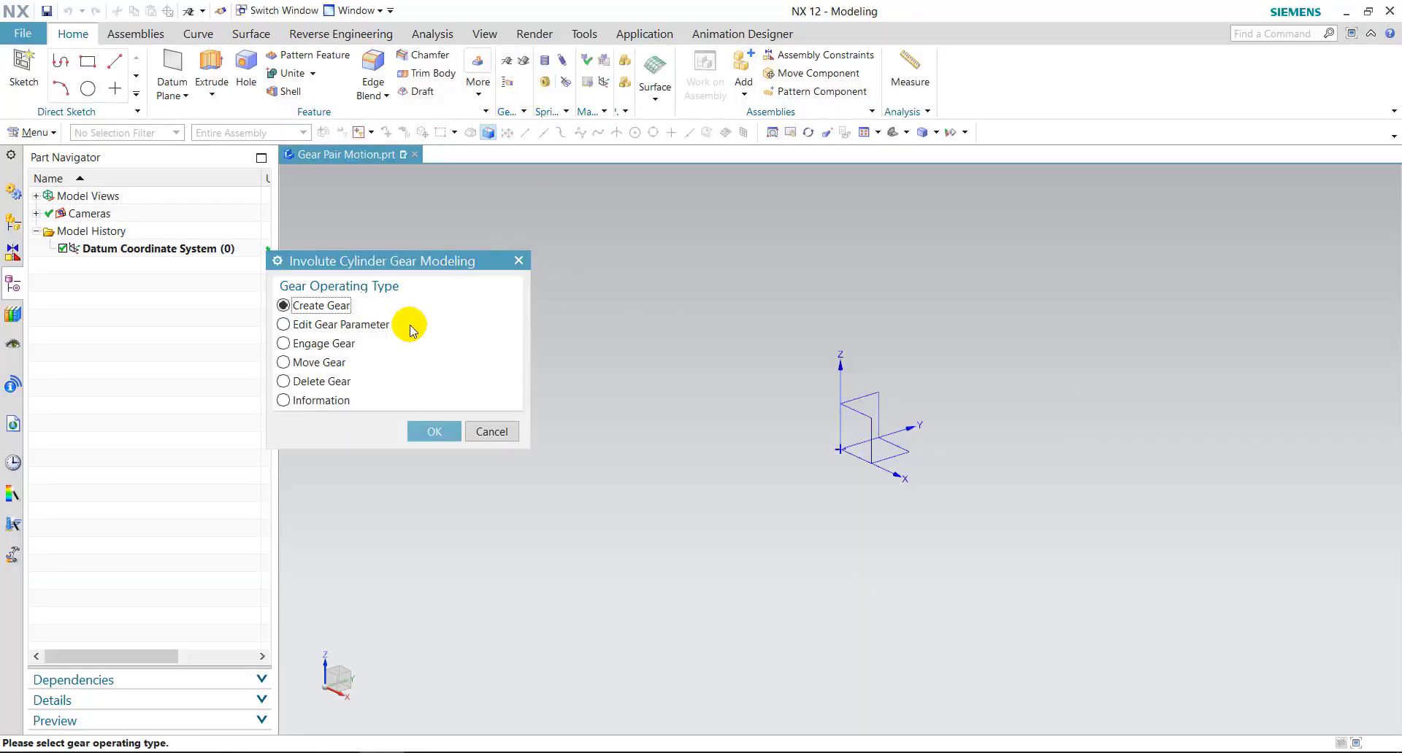
click(413, 424)
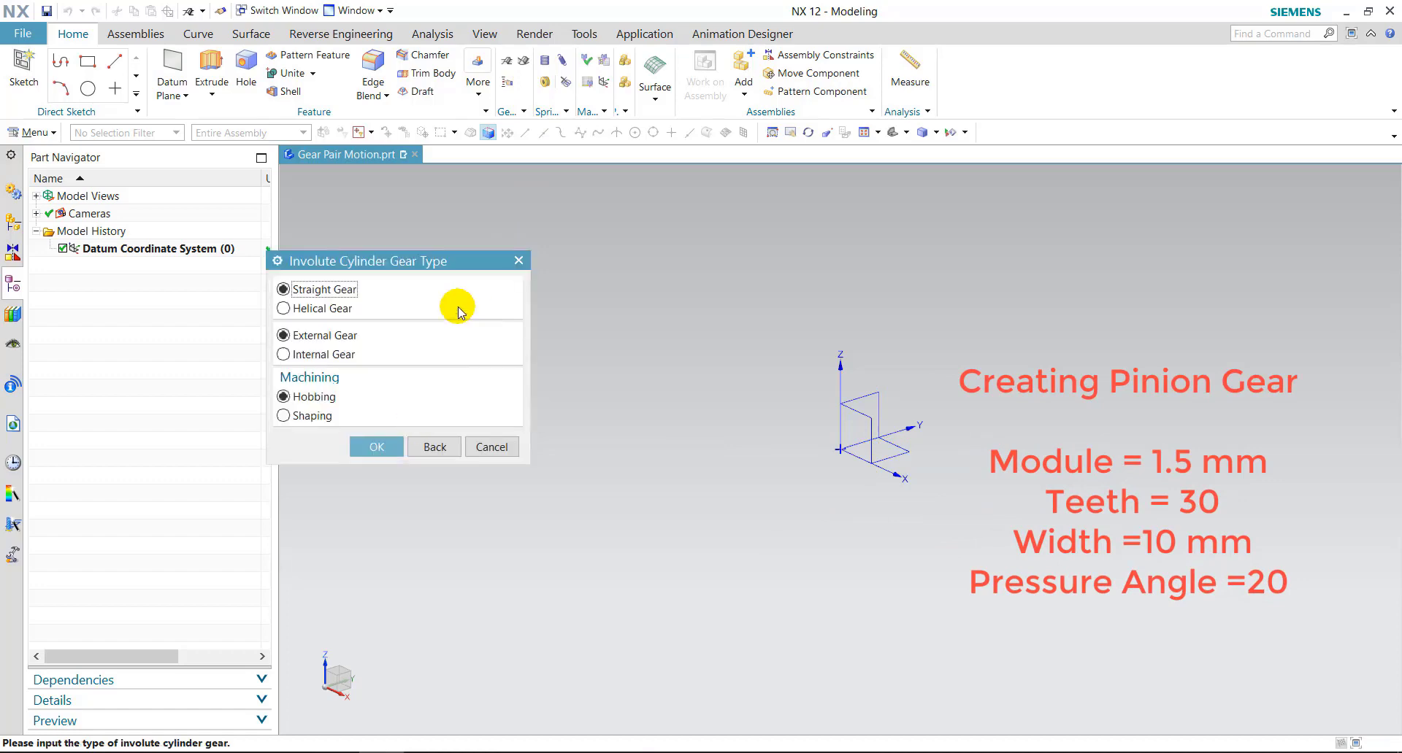
click(369, 449)
click(520, 319)
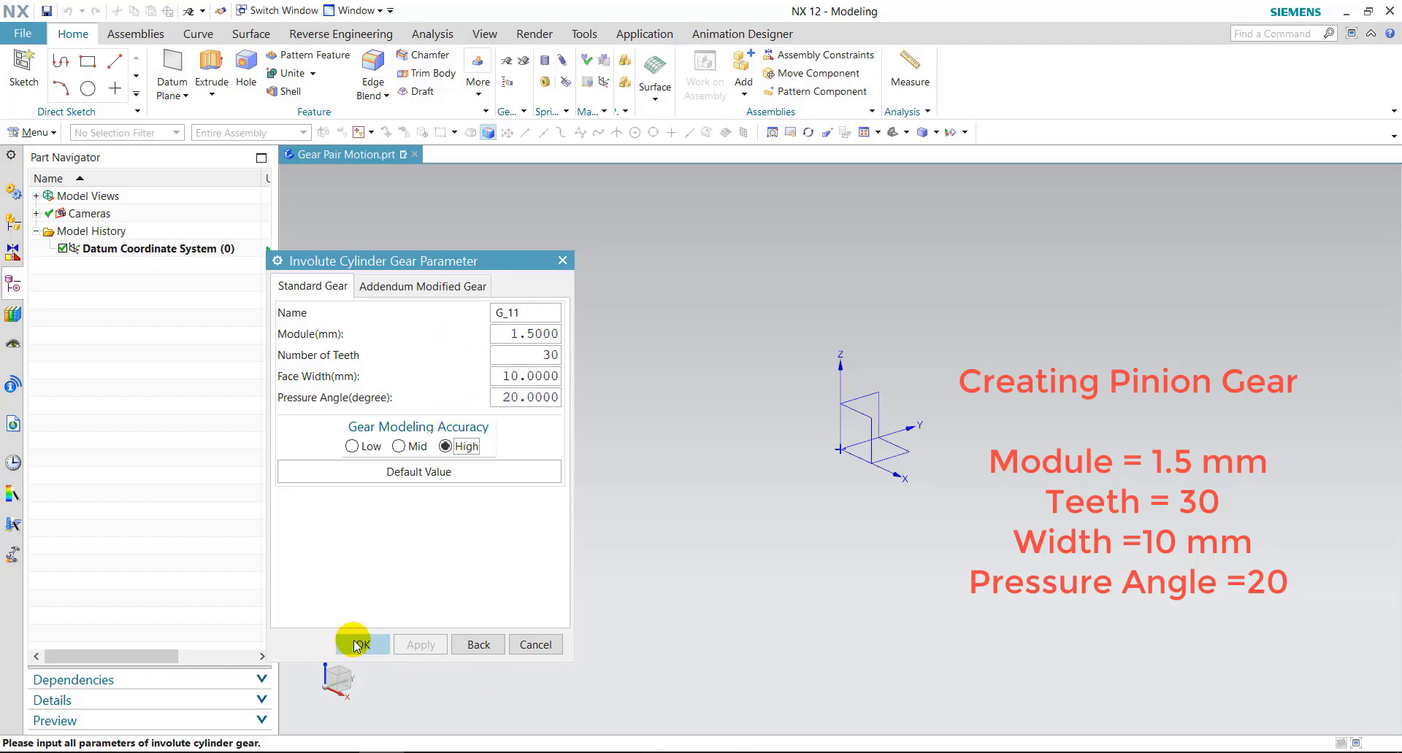
click(353, 641)
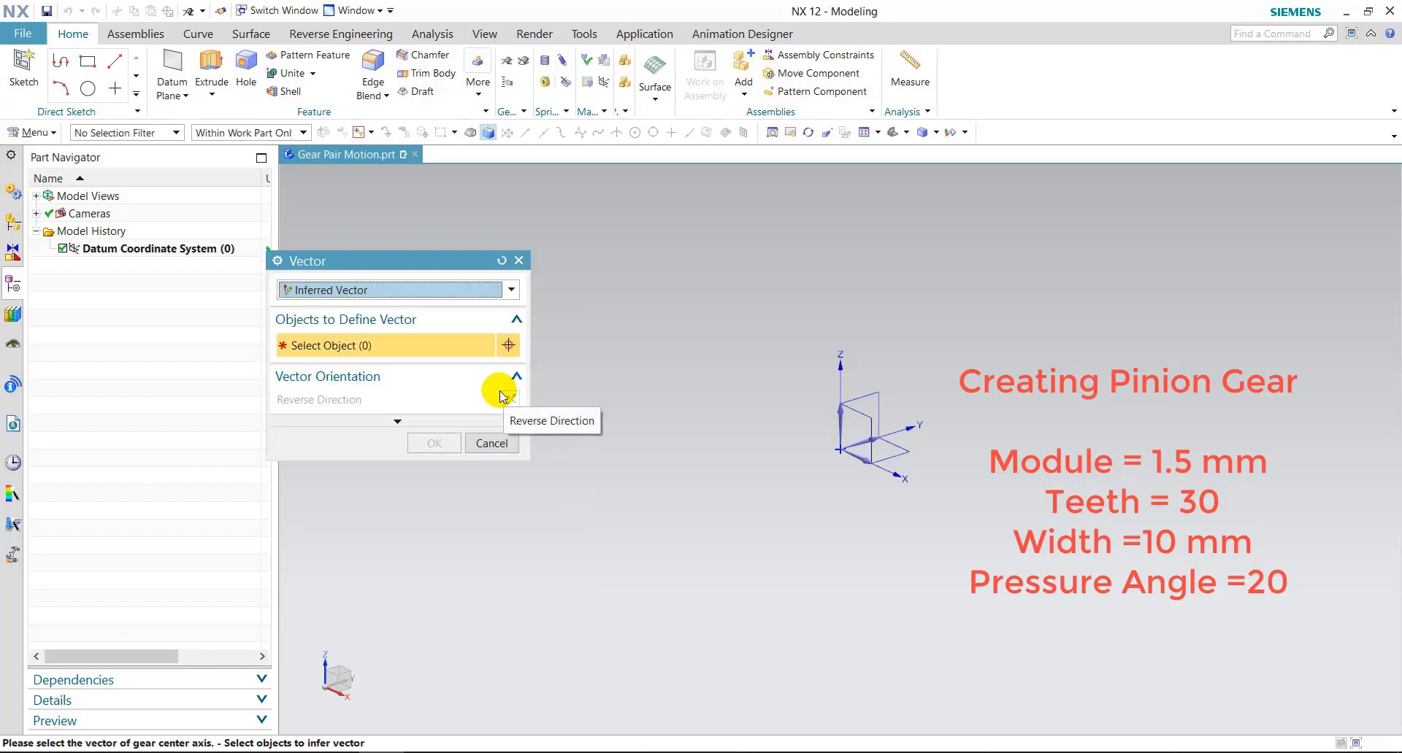
Step: Set the pinion's axis along Z, centre it at the origin, and view the result
click(838, 408)
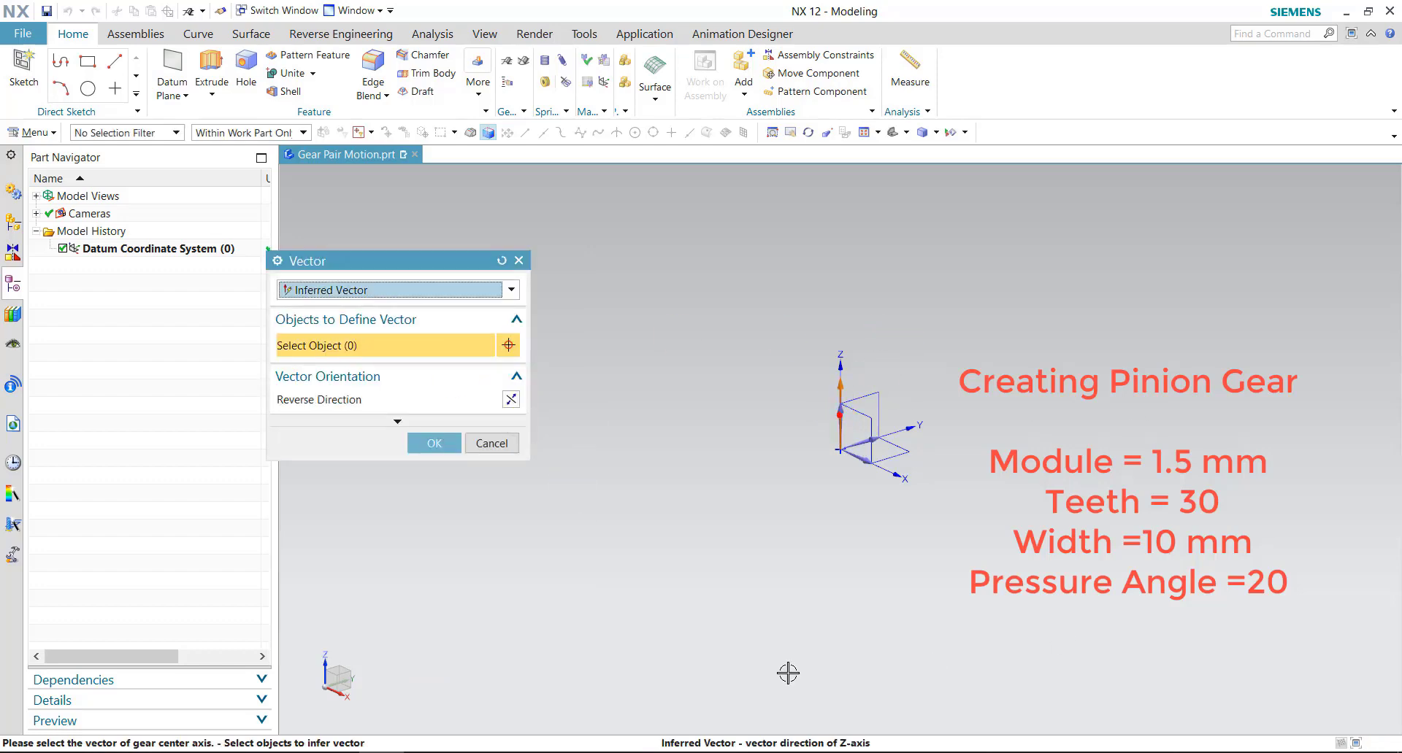
click(429, 454)
click(430, 454)
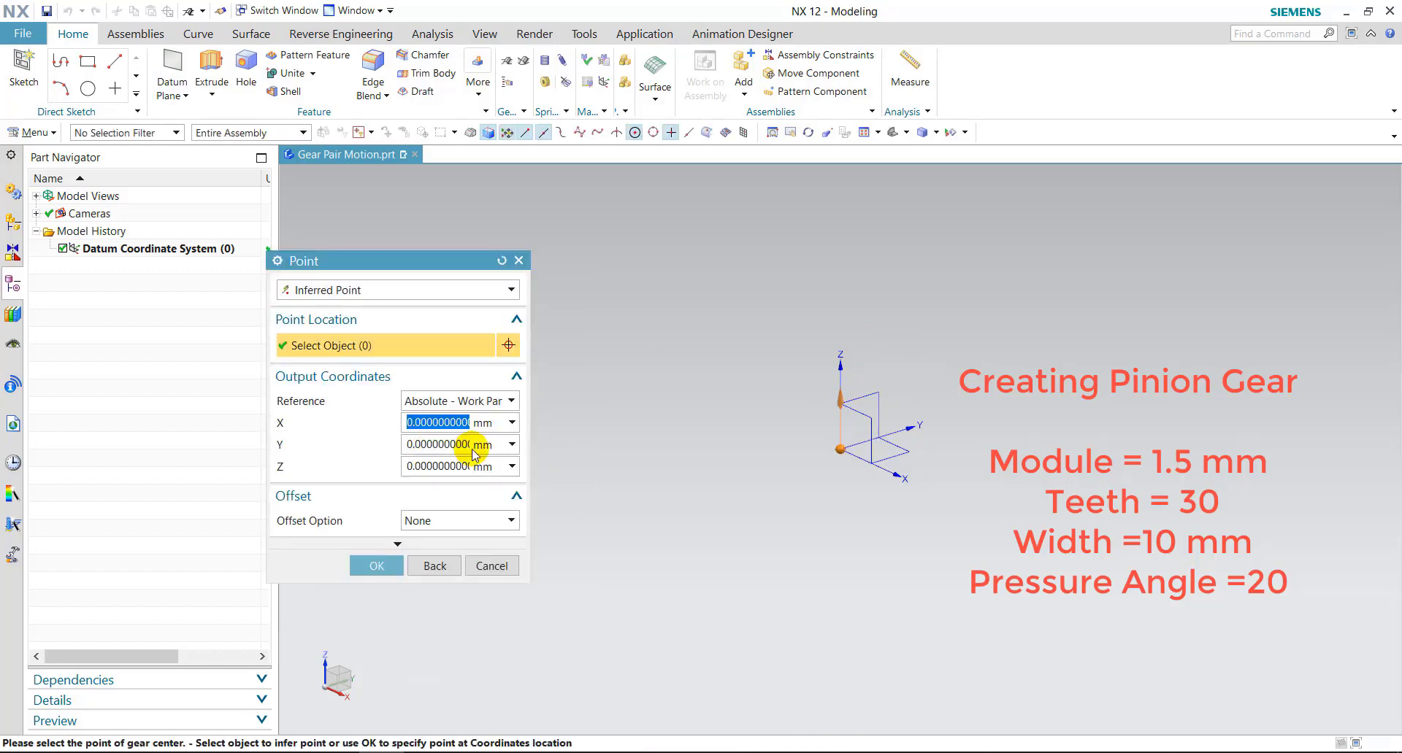
click(381, 566)
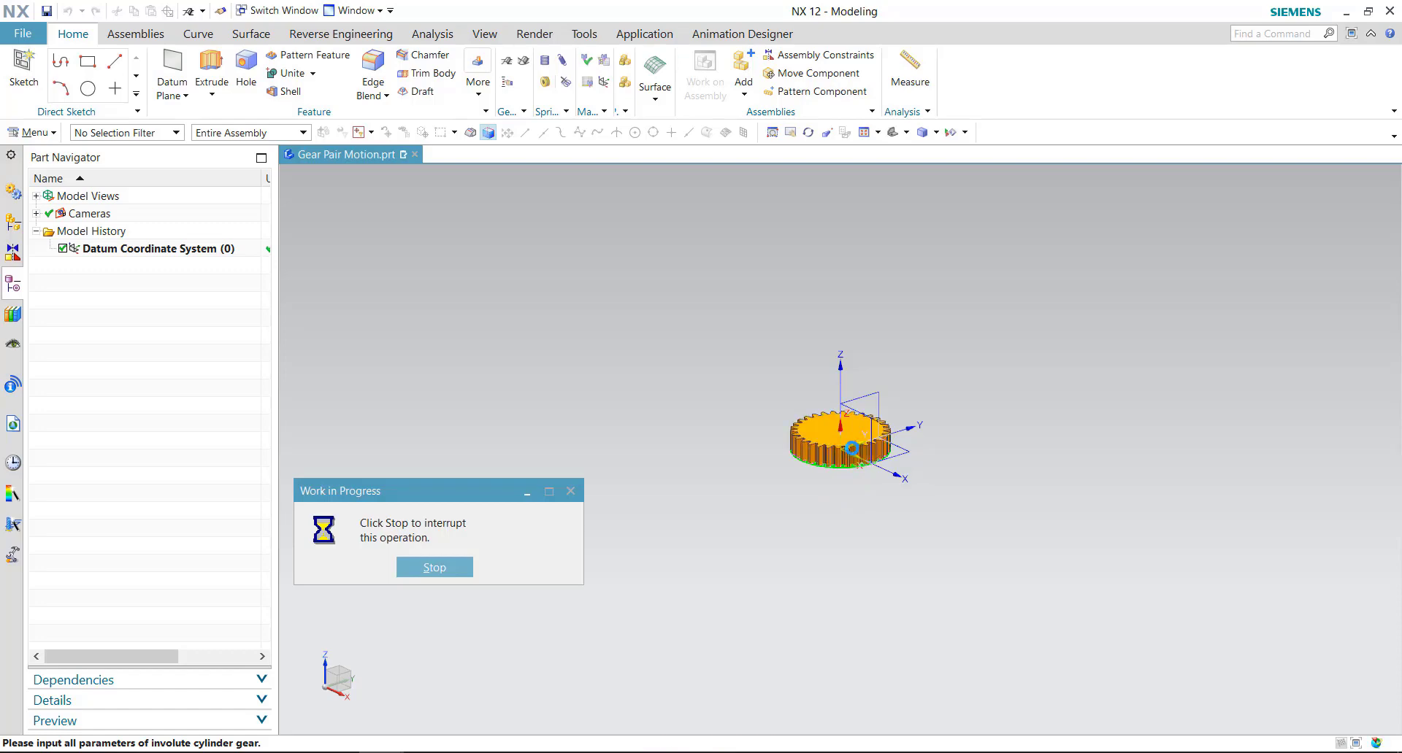
mouse_move(974, 388)
middle_down()
mouse_move(890, 477)
mouse_move(932, 428)
middle_up()
scroll(932, 428, up, 4)
shift+middle_drag(1045, 441, 826, 398)
Step: Define a second straight external gear: module 1.5, 45 teeth, 10 mm width, 20° pressure angle
click(511, 68)
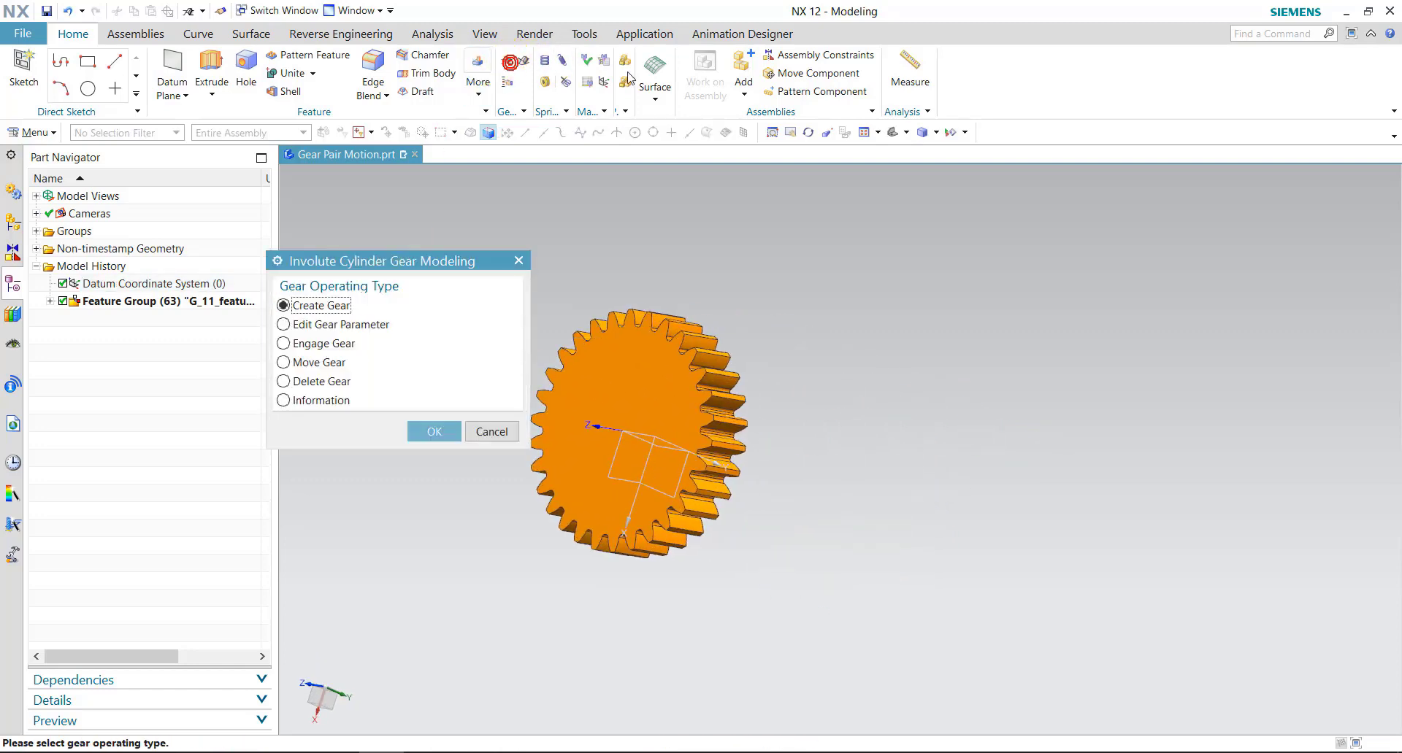
click(430, 431)
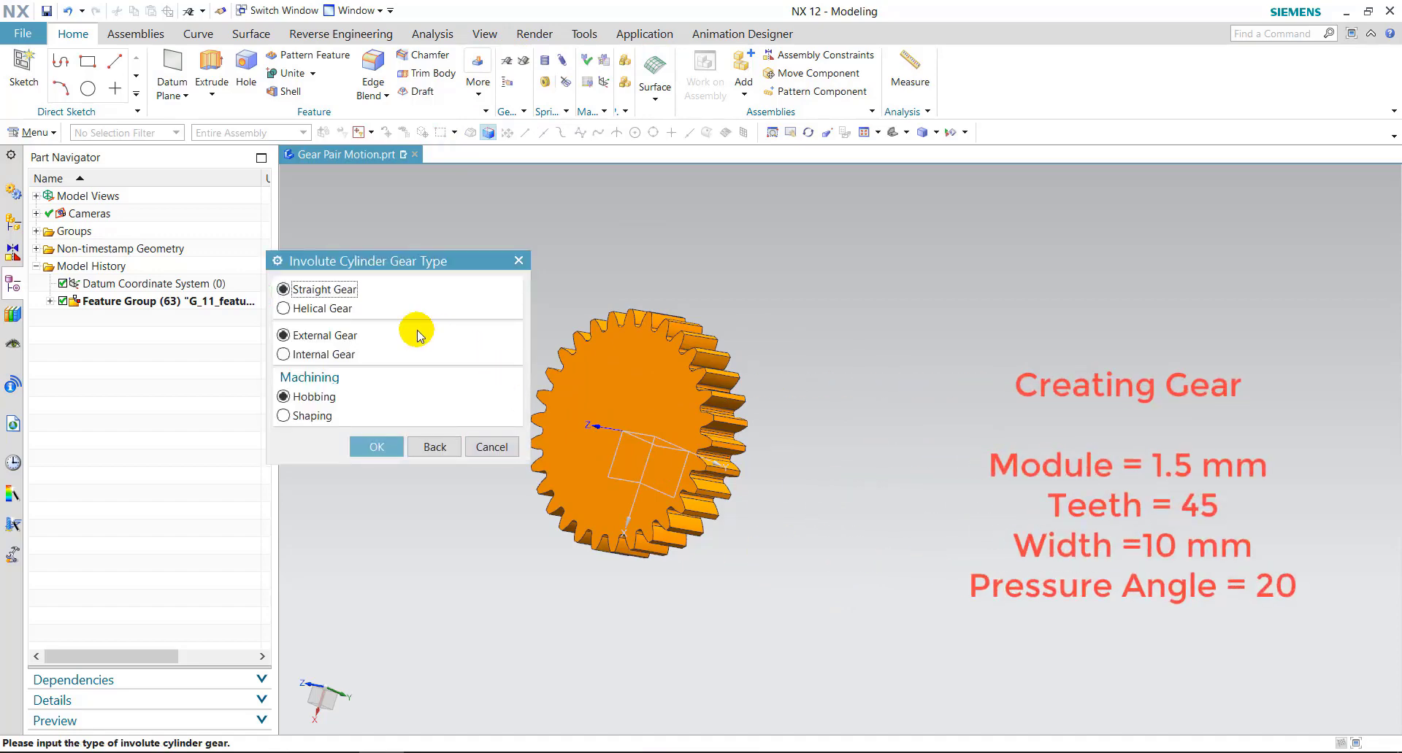
click(379, 448)
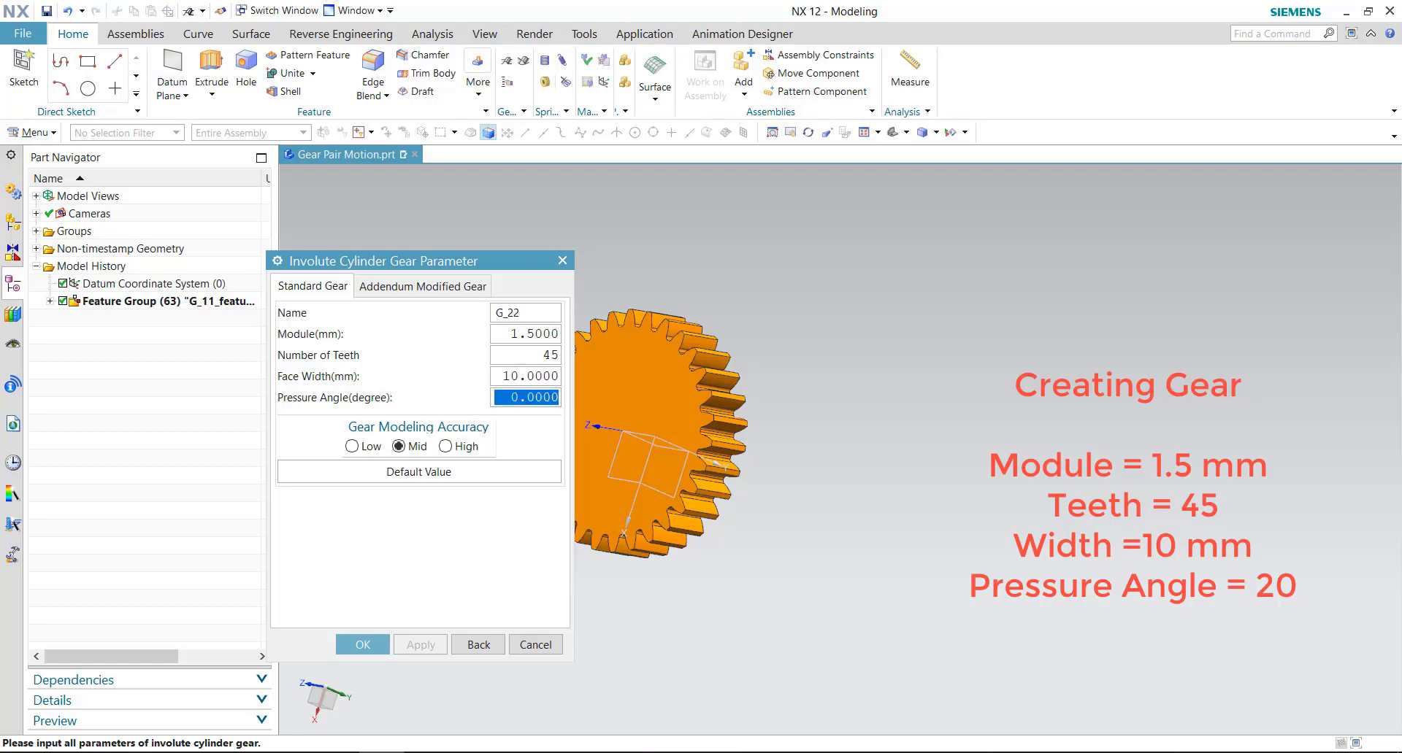
click(520, 400)
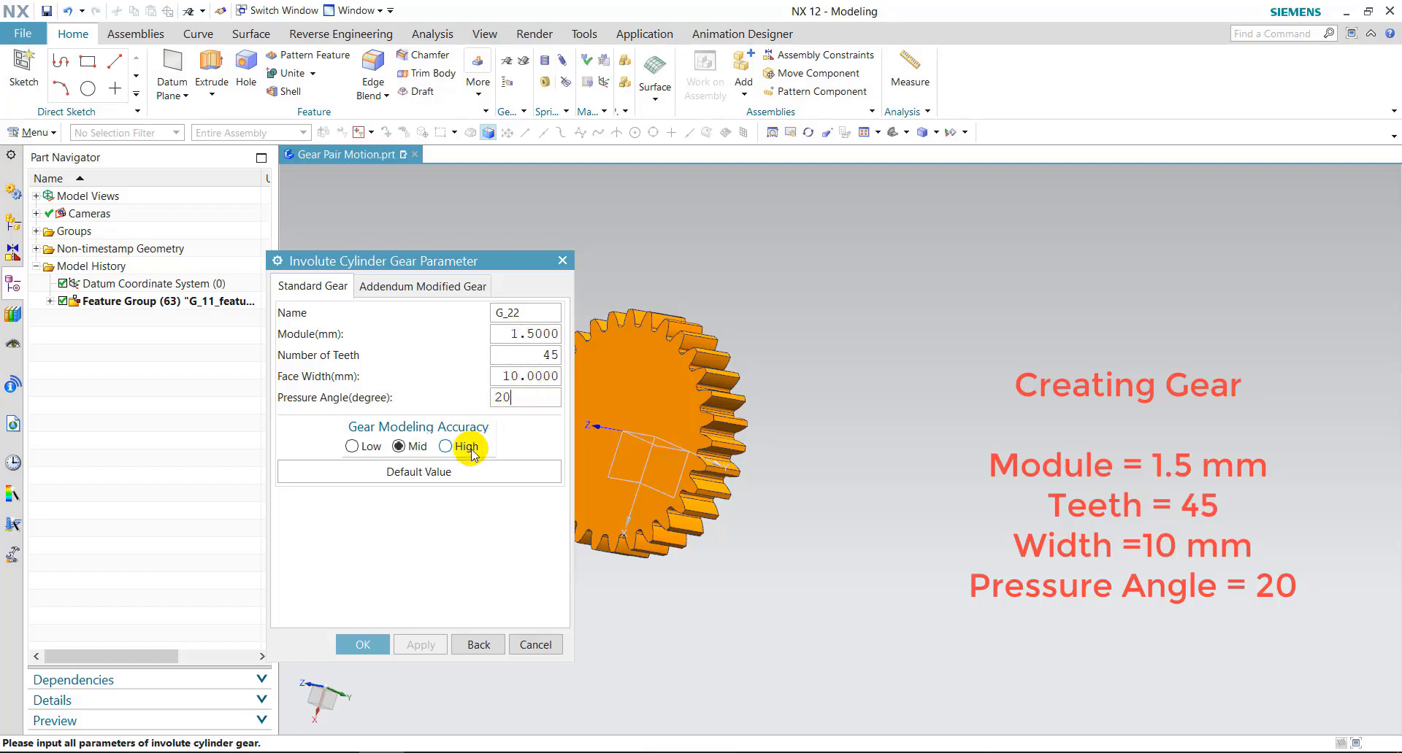
click(365, 645)
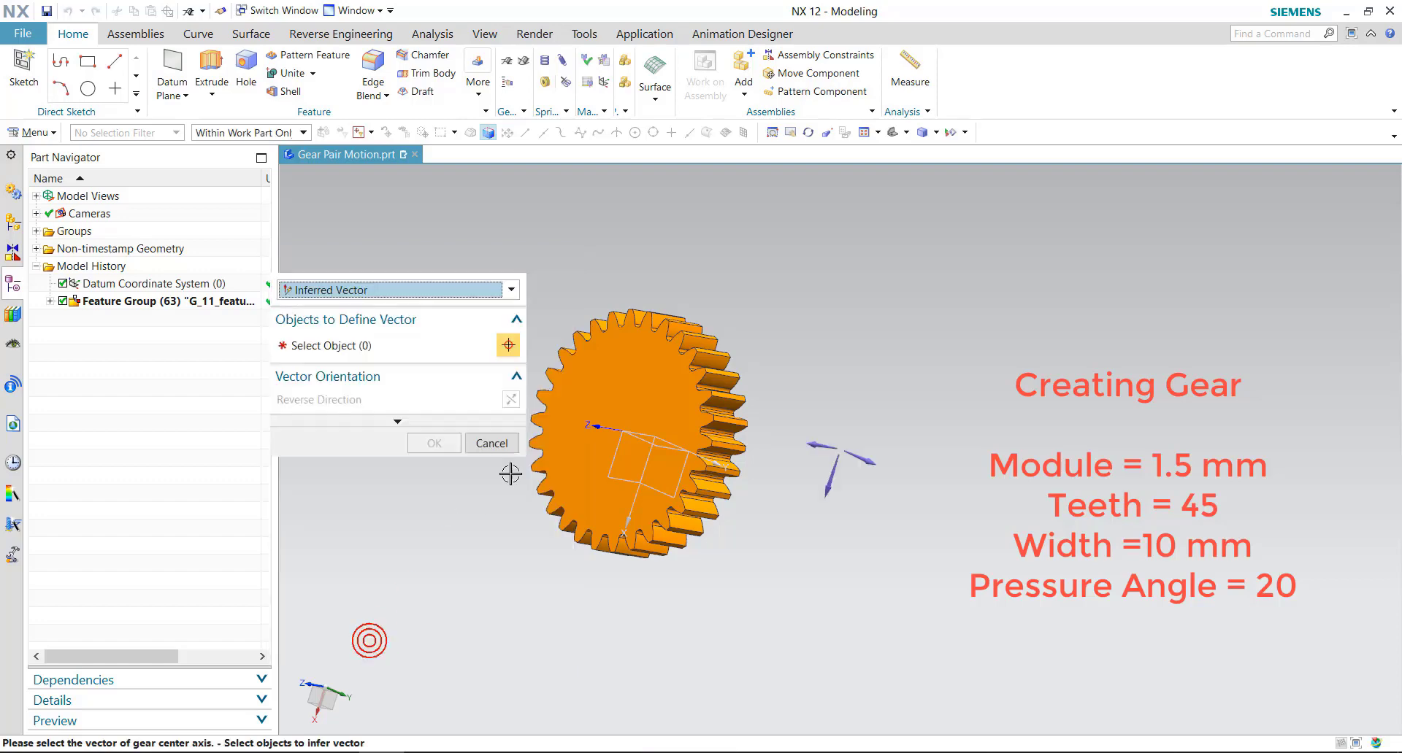
Step: Set the second gear's axis direction and place its centre at Y = 50
middle_drag(931, 540, 807, 474)
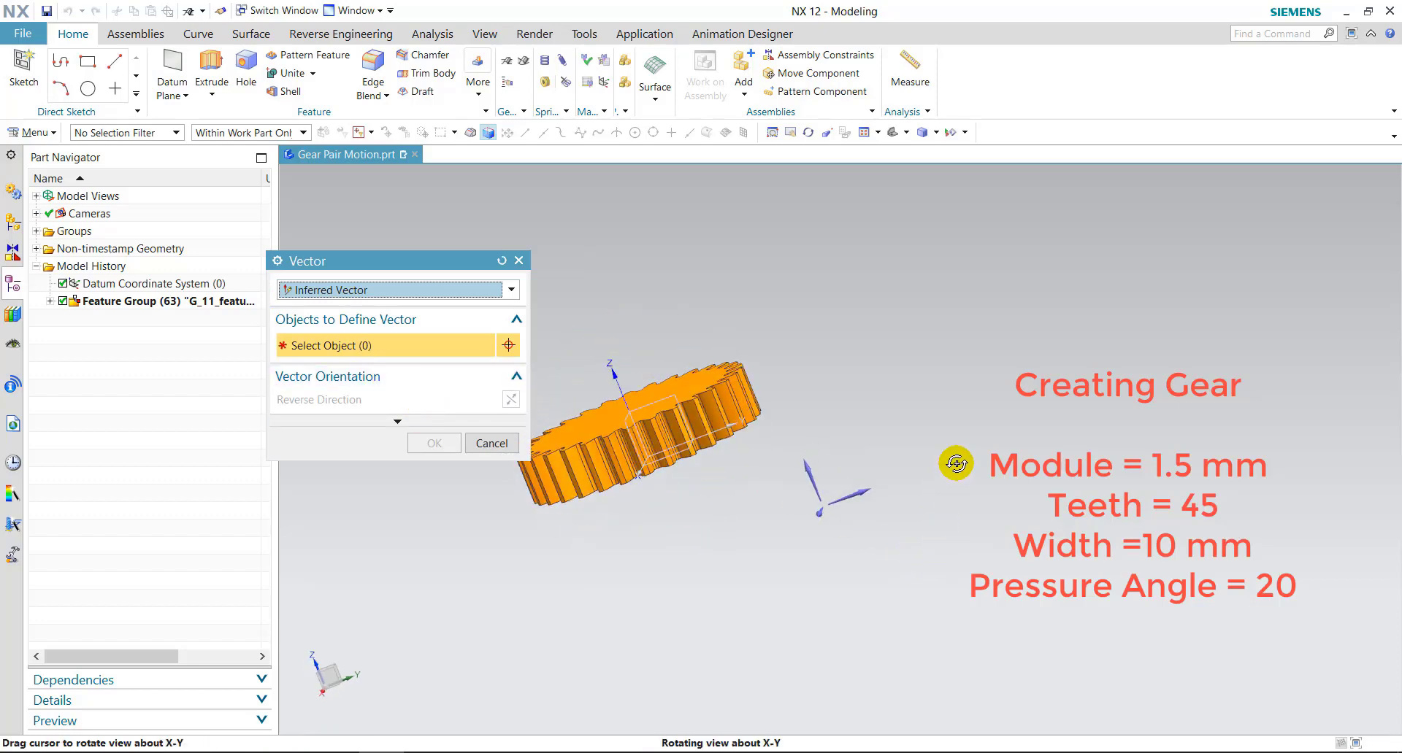
click(808, 471)
click(415, 441)
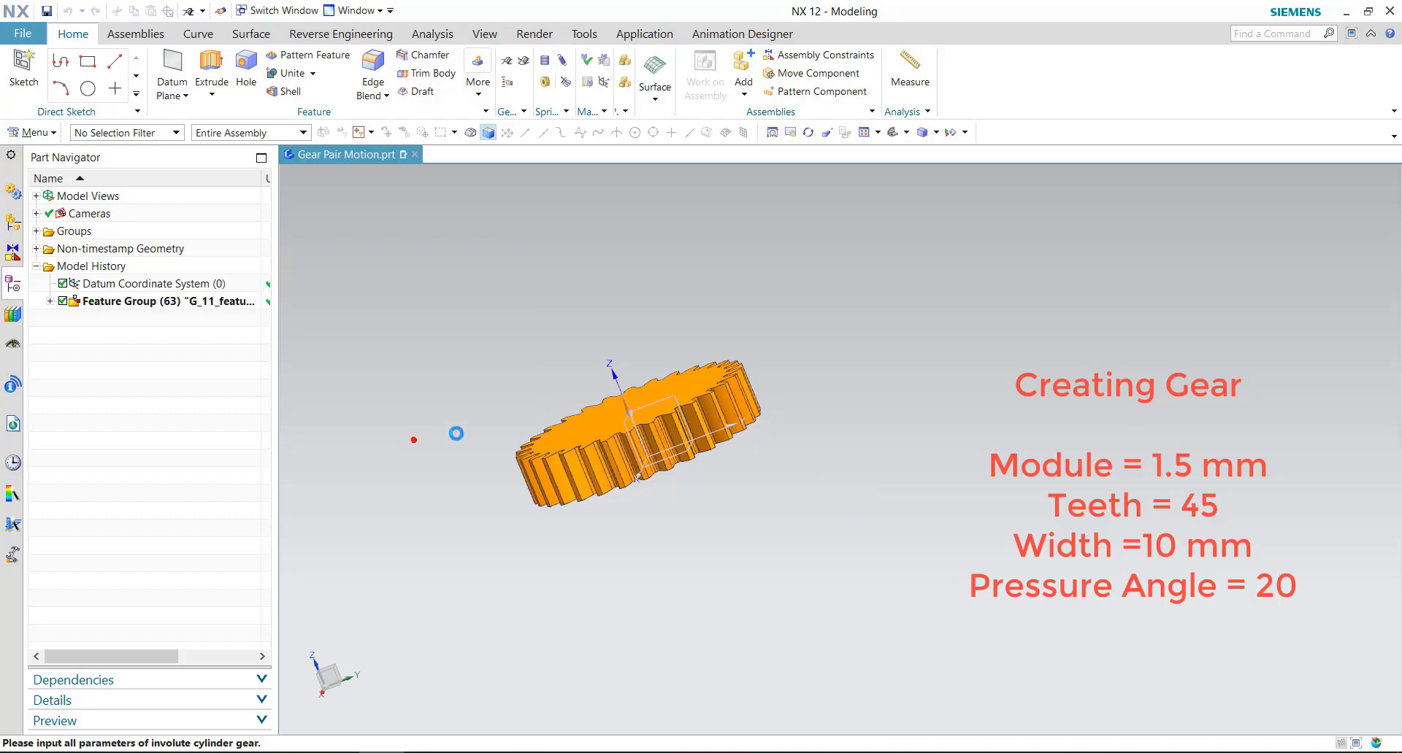
click(447, 443)
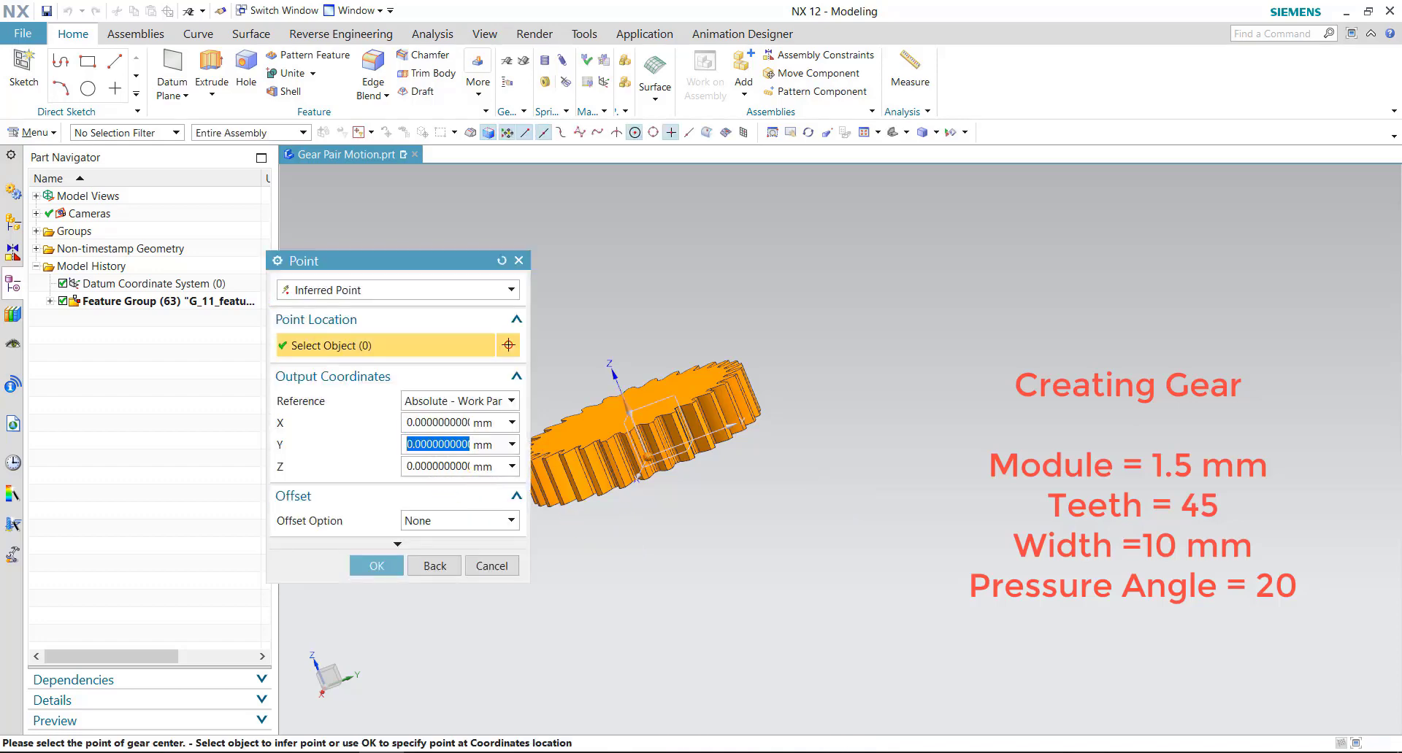
text(50)
key(Return)
click(372, 570)
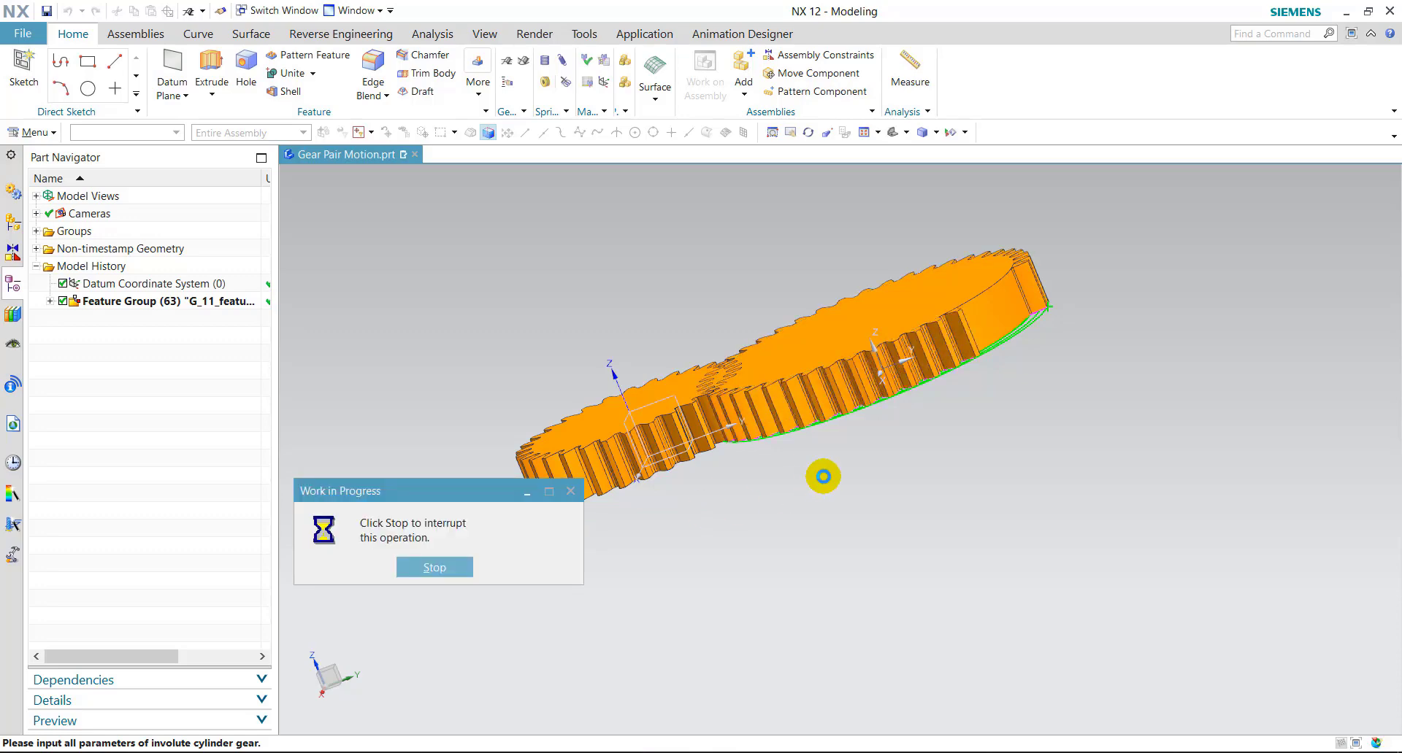
mouse_move(823, 476)
middle_down()
mouse_move(876, 519)
mouse_move(876, 635)
middle_up()
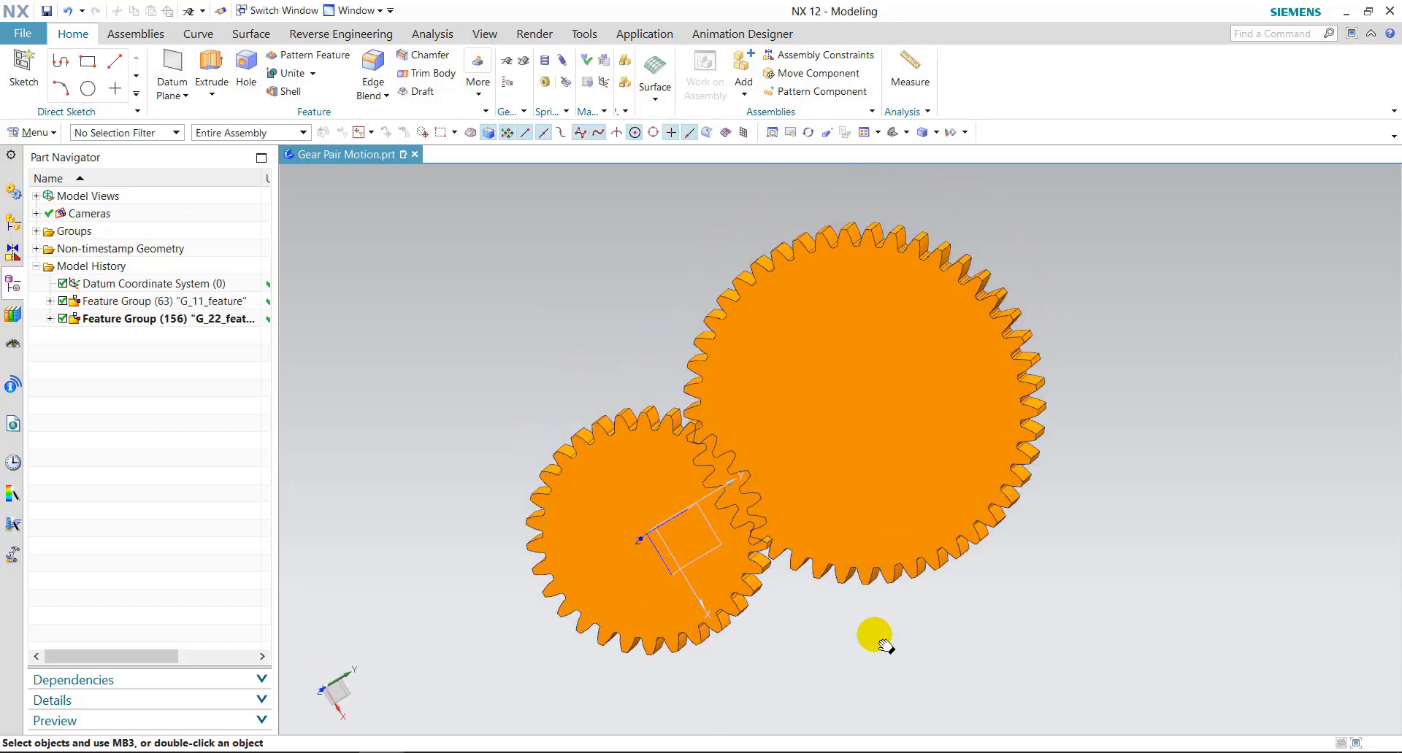
Step: Start a gear engagement with G_11 as the driving gear and G_22 as driven
scroll(792, 517, down, 3)
scroll(734, 511, down, 2)
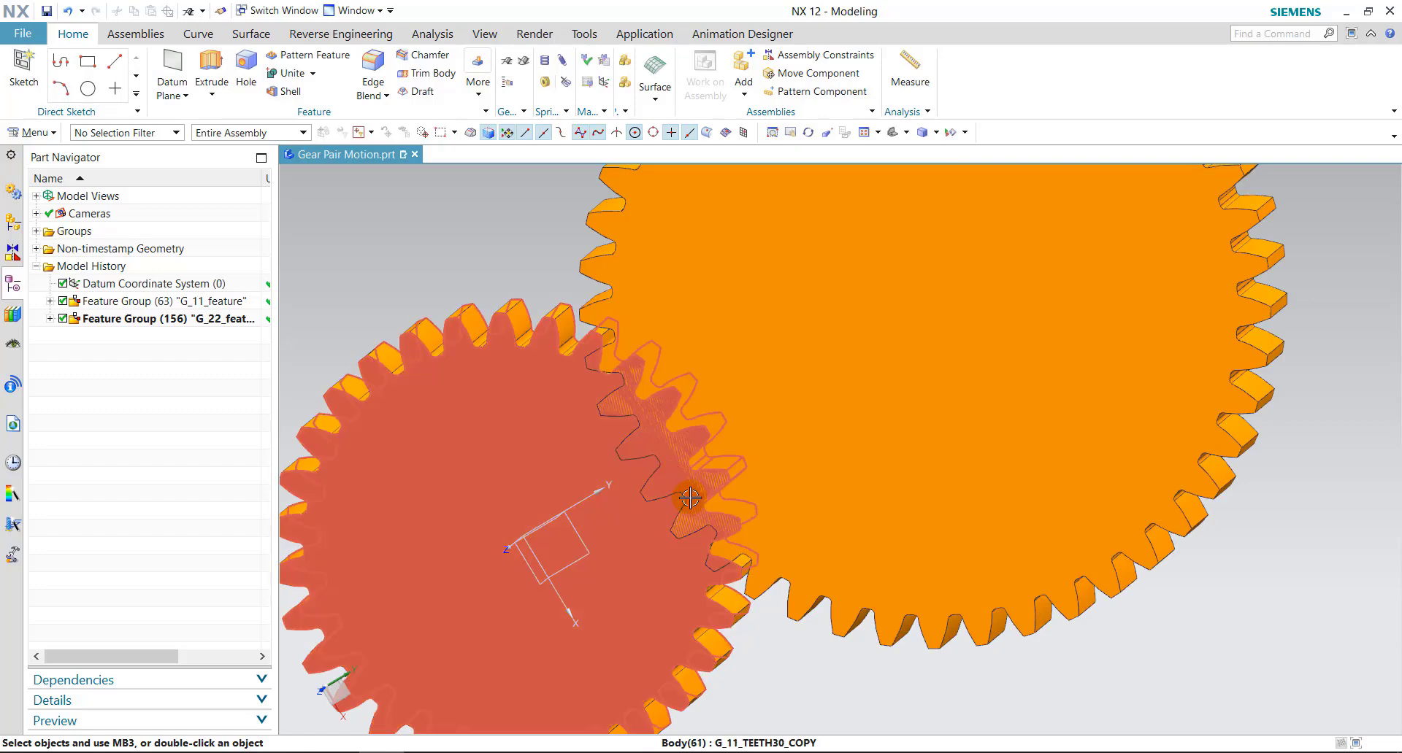
click(506, 60)
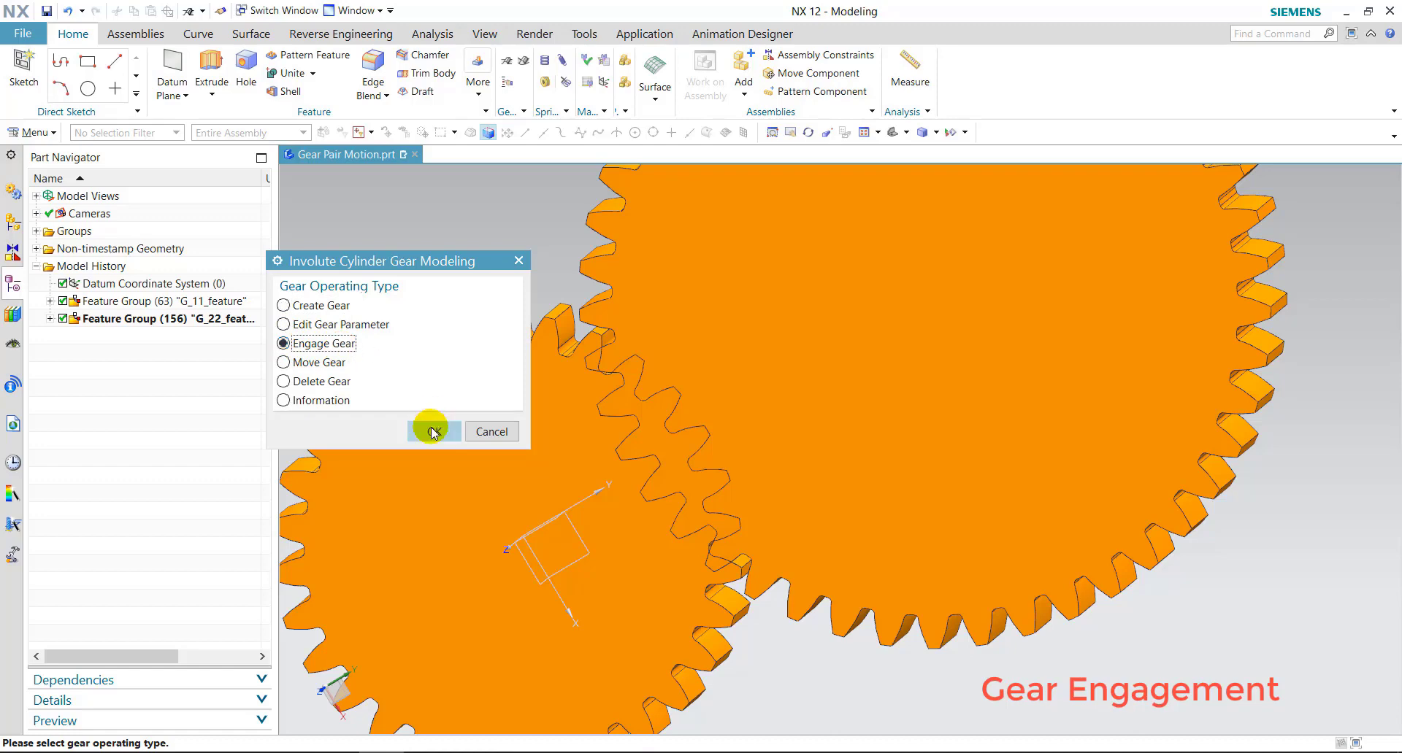
click(433, 432)
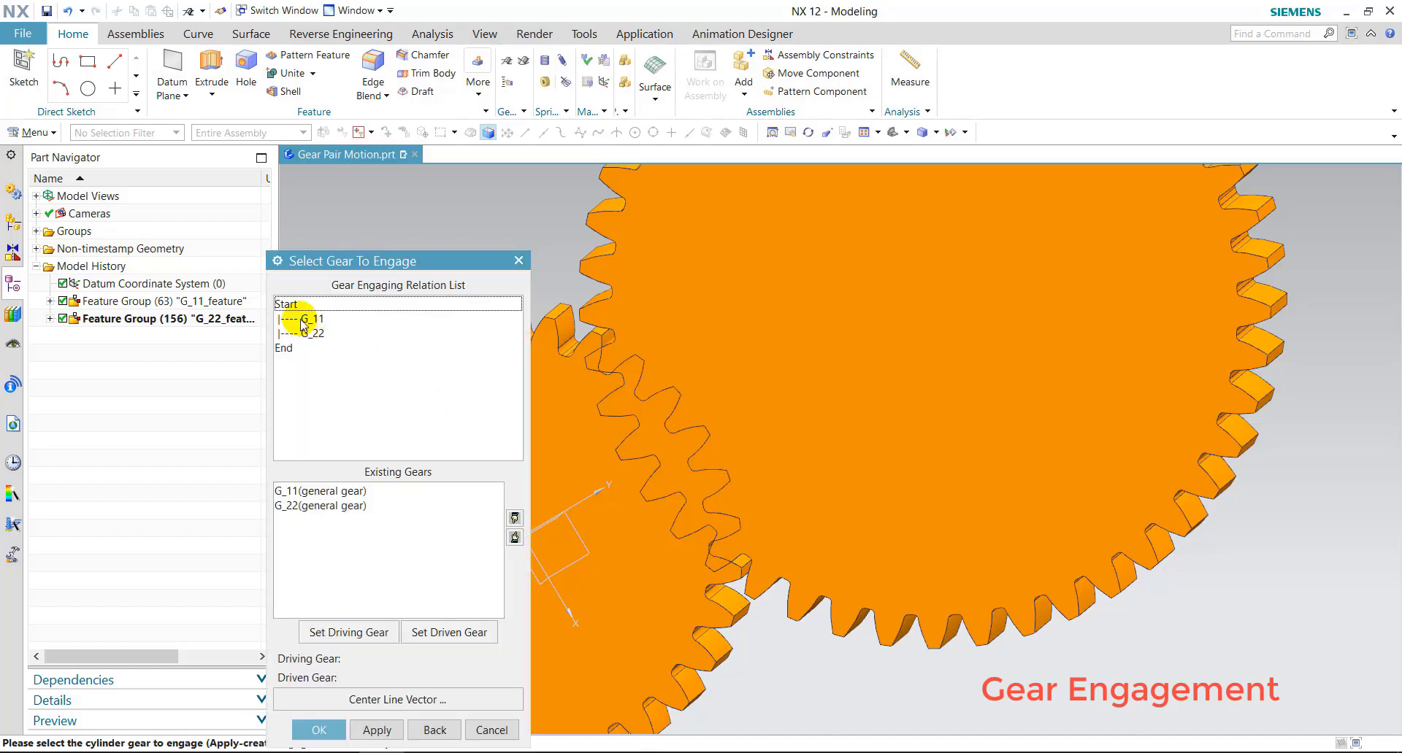
drag(379, 270, 179, 165)
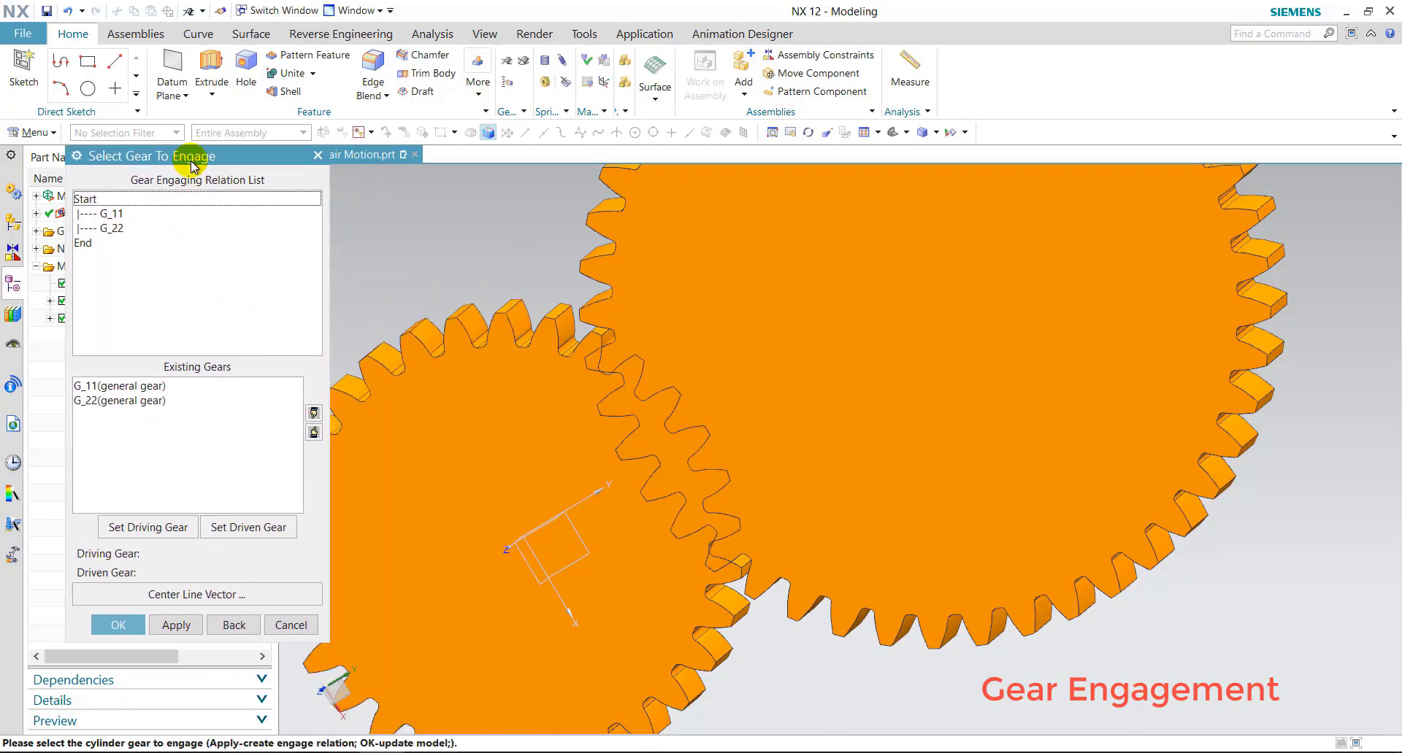
key(ctrl+f)
click(120, 387)
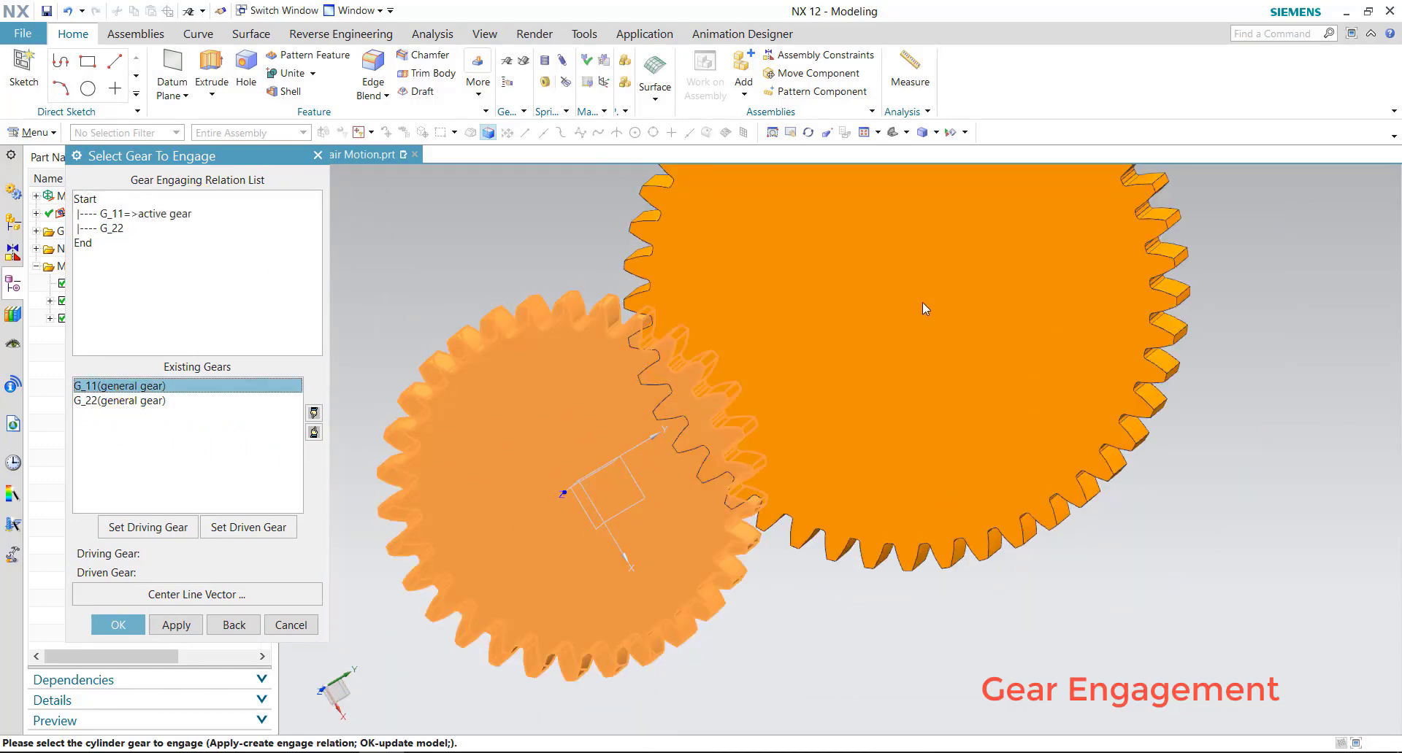
click(176, 524)
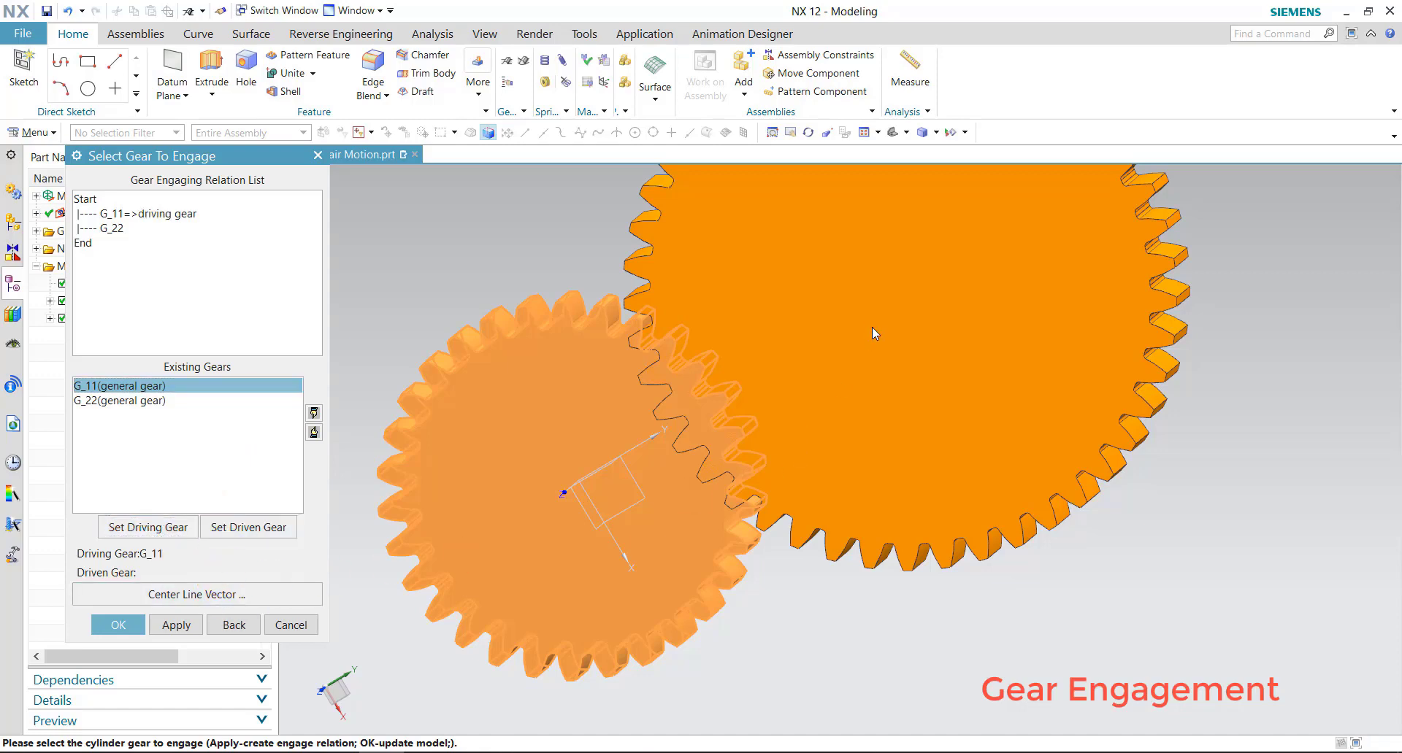
click(164, 404)
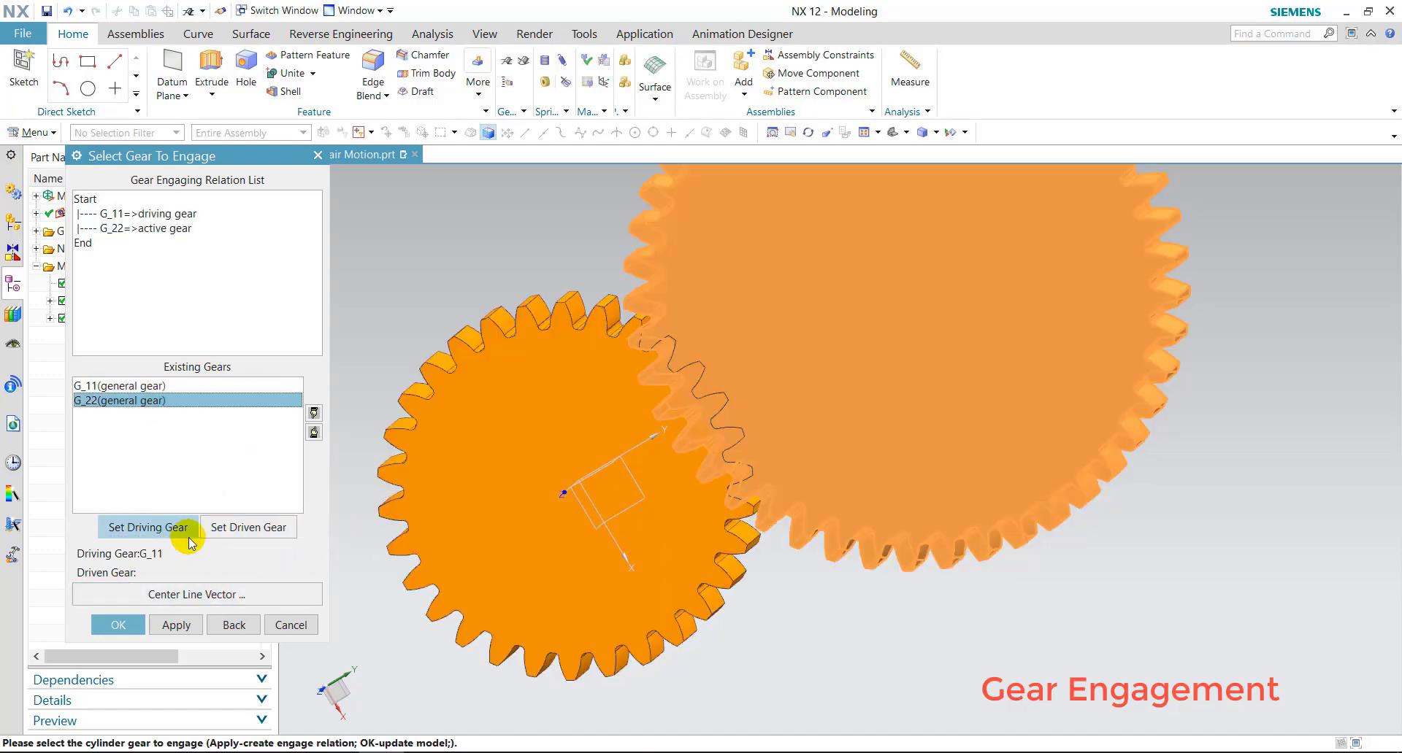
click(248, 528)
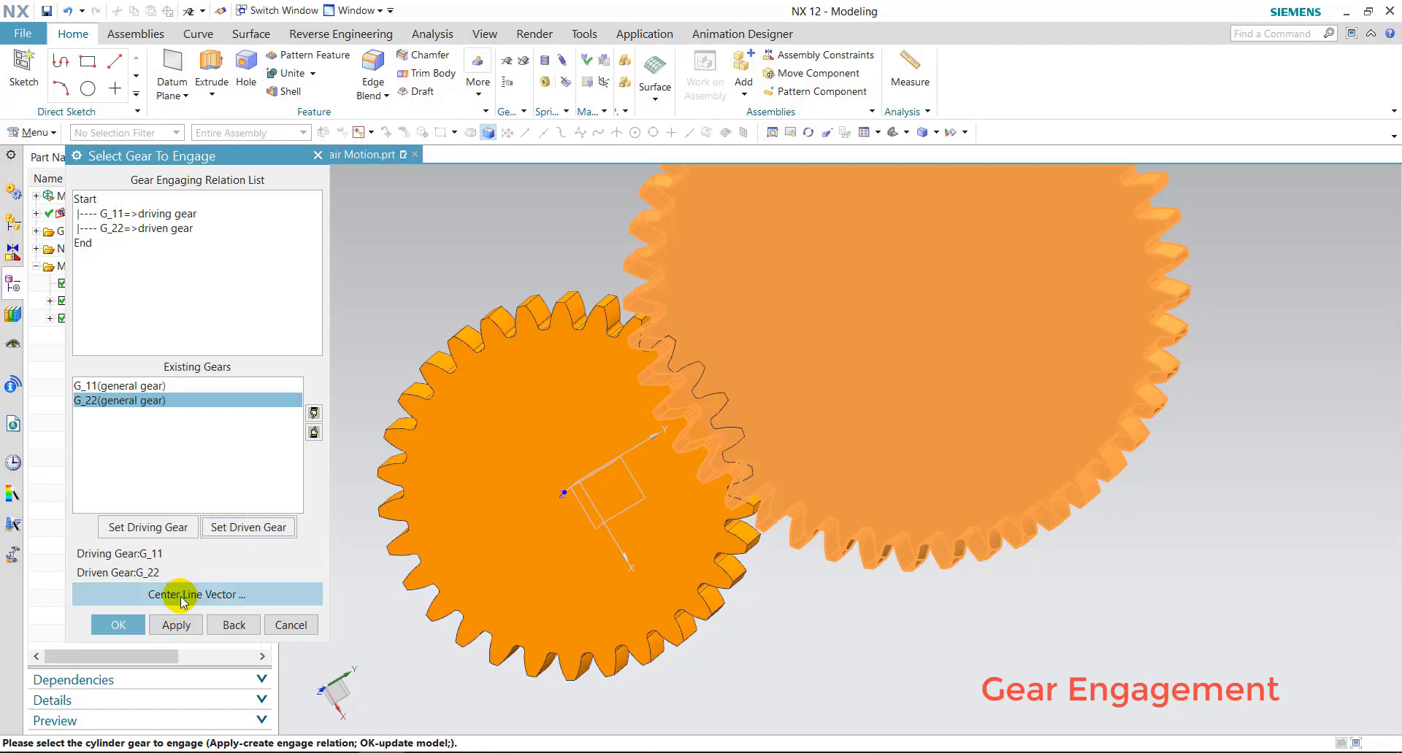
Step: Set the engagement centre line to the Y axis and apply it
click(220, 596)
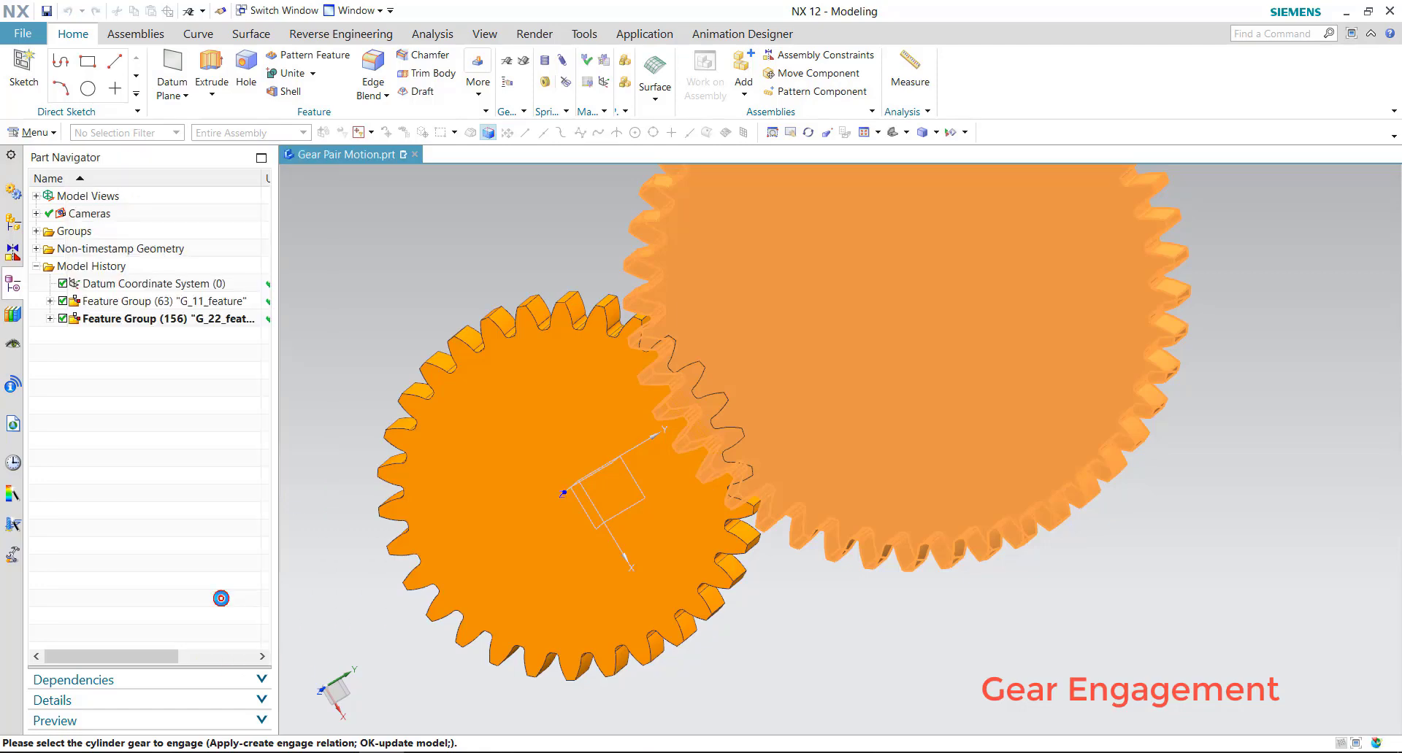
middle_drag(1013, 623, 839, 421)
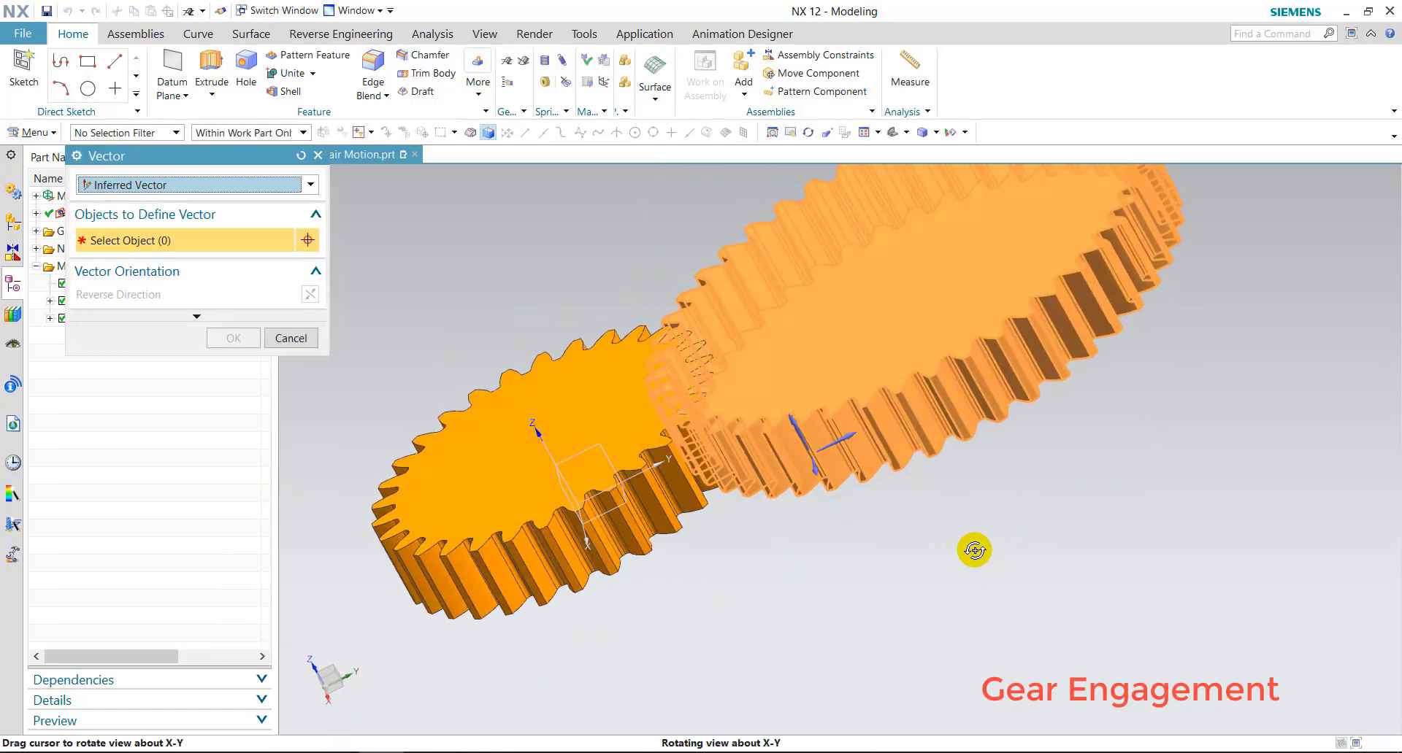
click(848, 440)
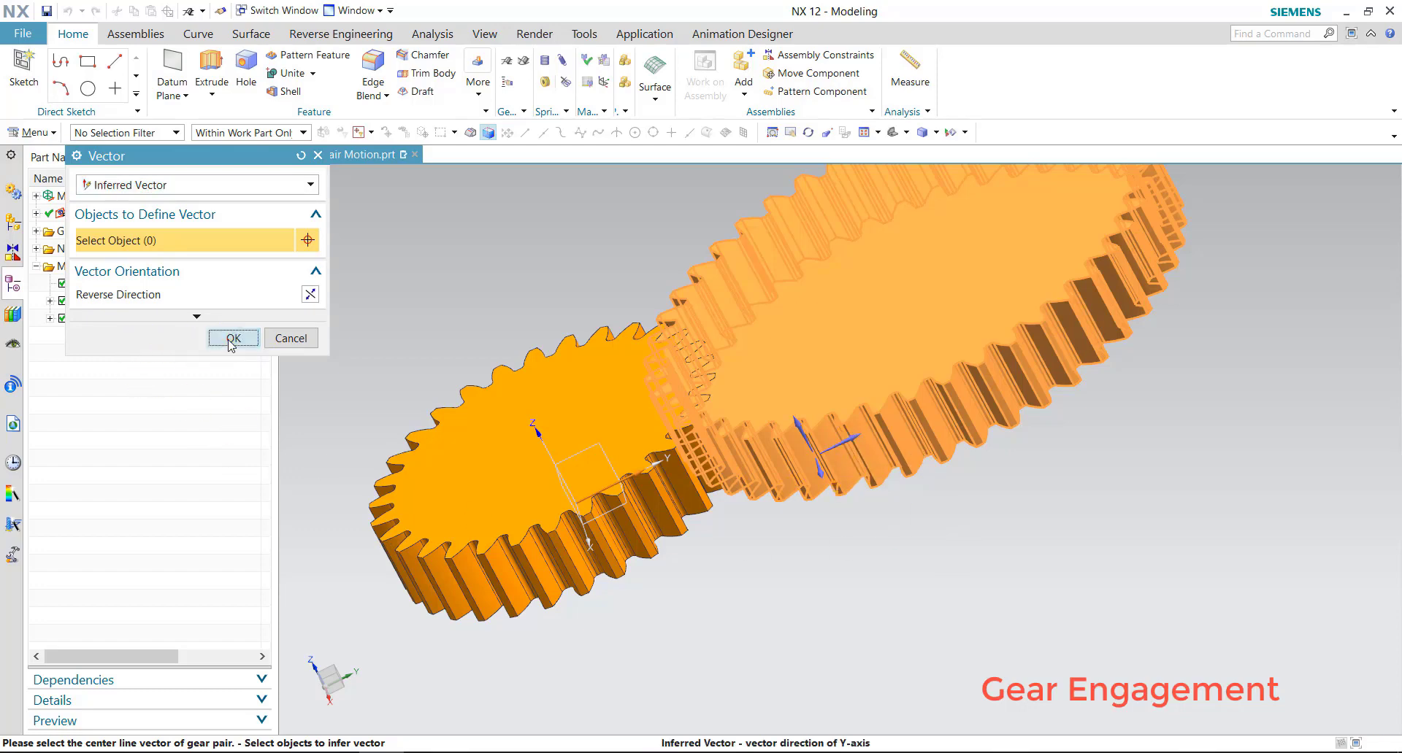
click(231, 338)
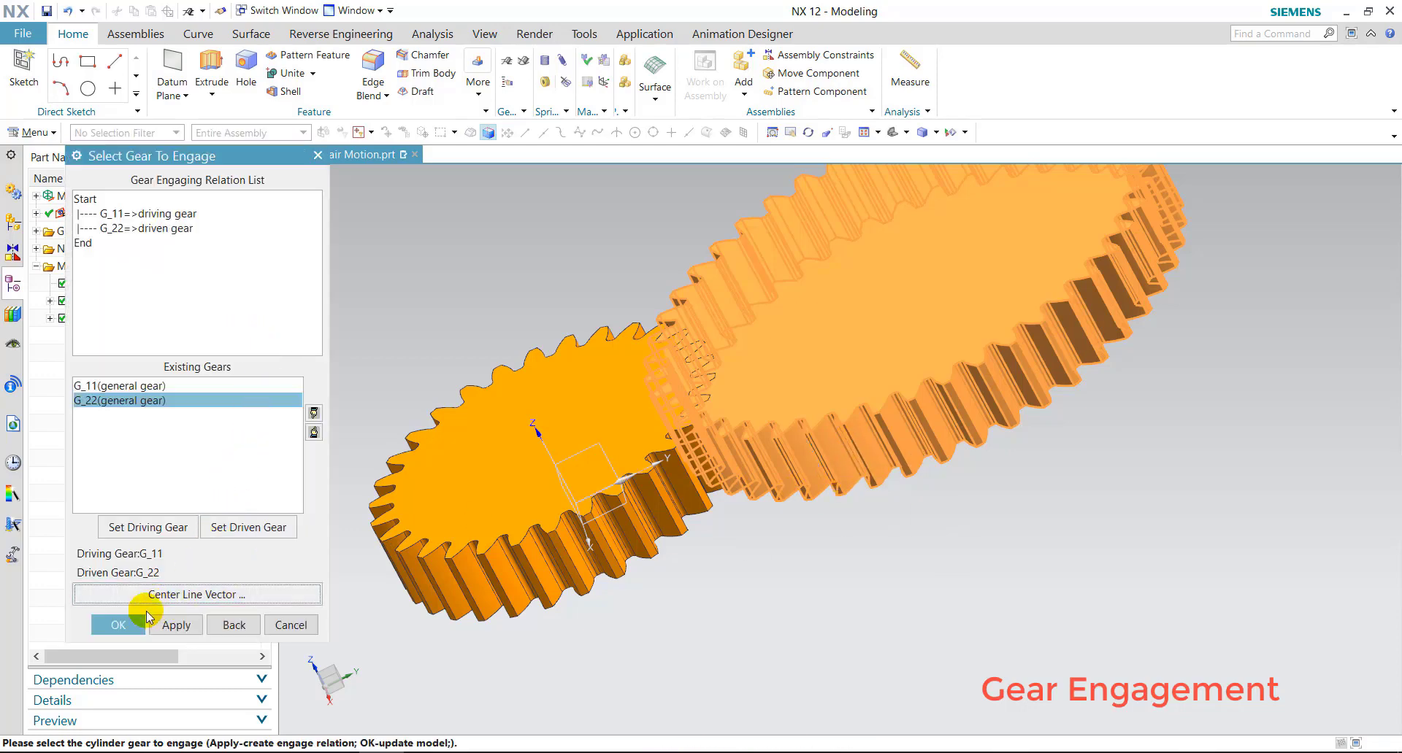
click(135, 628)
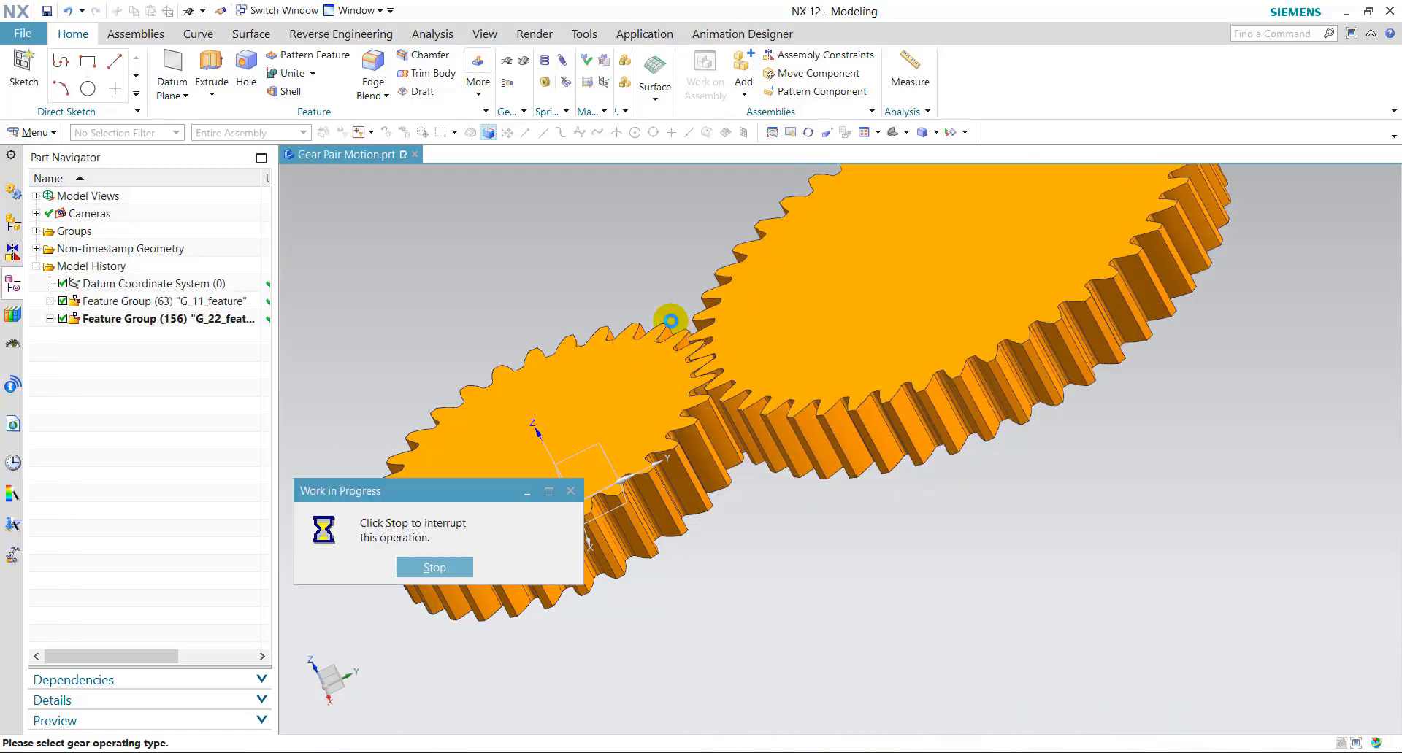
Step: Colour the small pinion G_11 green through Edit Object Display
mouse_move(670, 320)
middle_down()
mouse_move(722, 380)
mouse_move(825, 365)
middle_up()
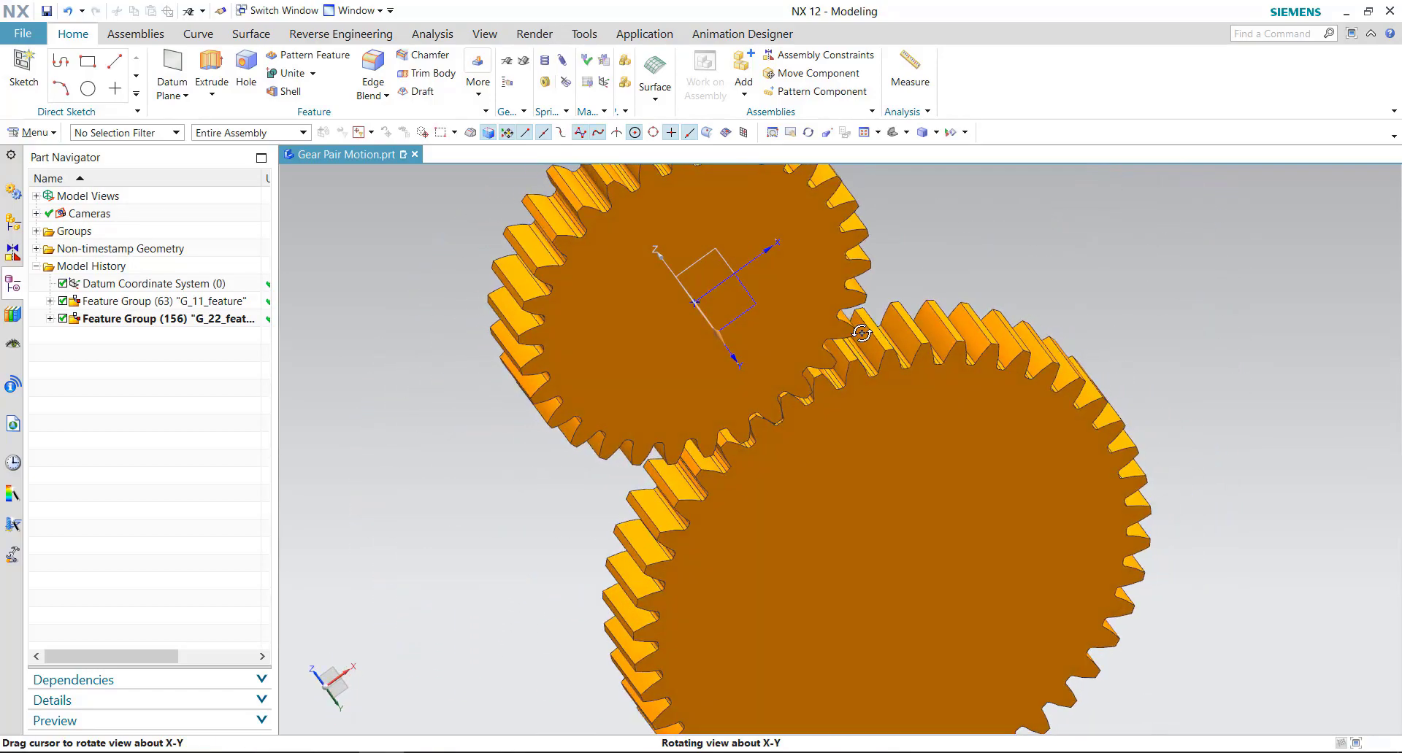
middle_drag(824, 365, 671, 486)
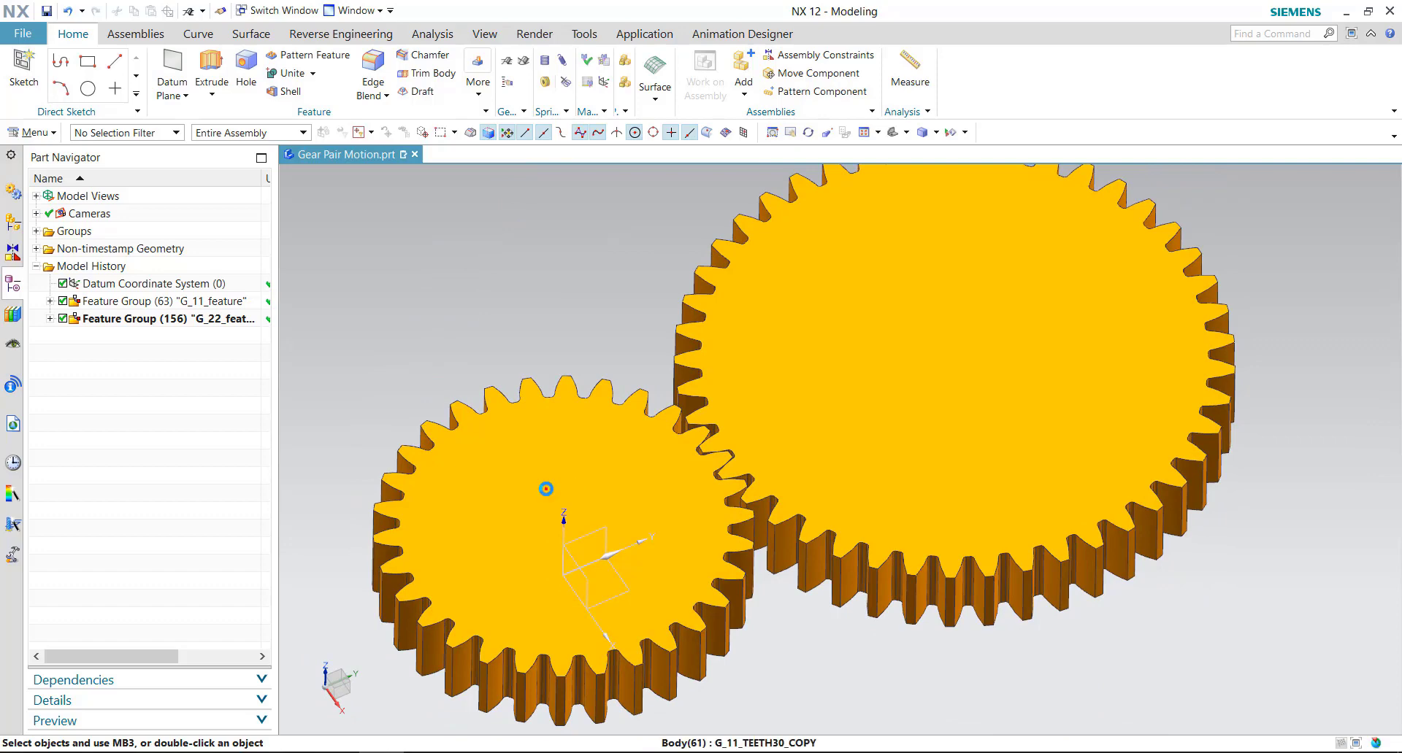
click(546, 489)
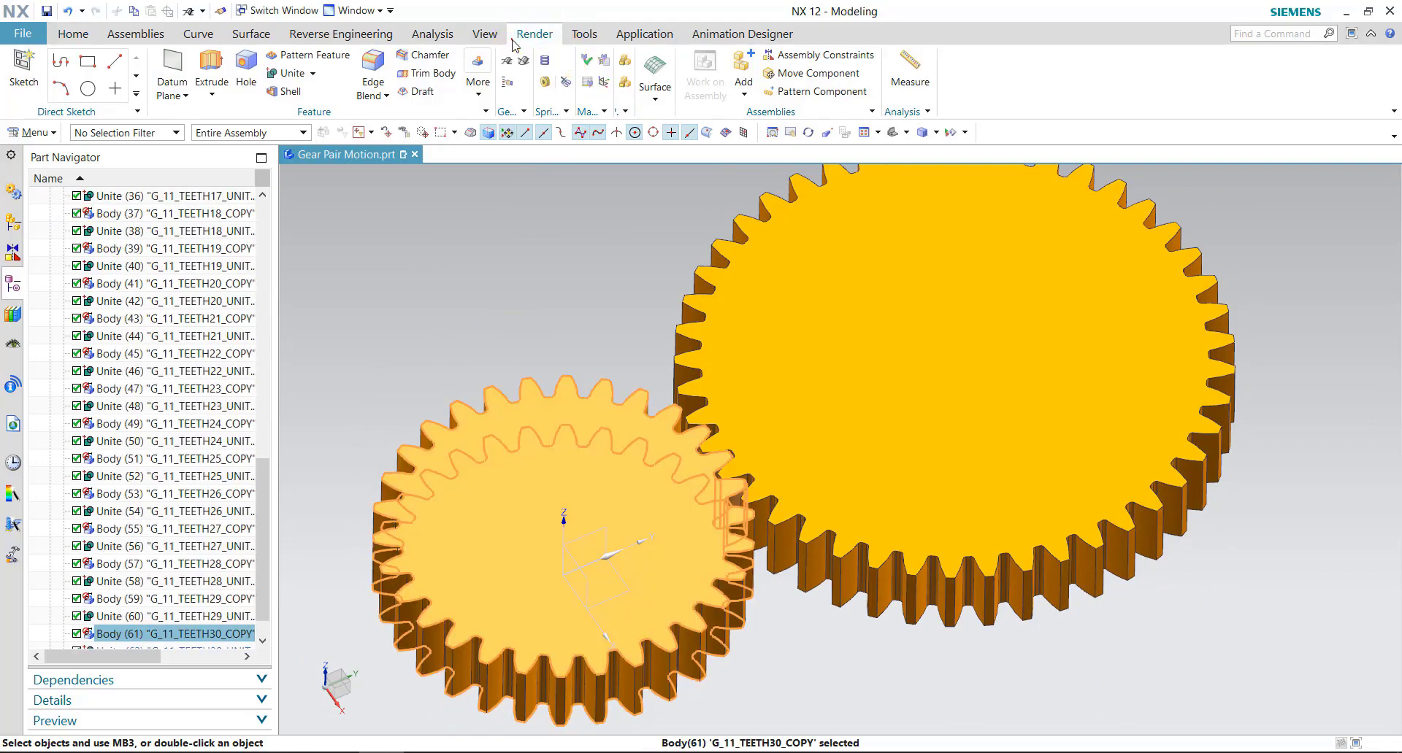
click(484, 33)
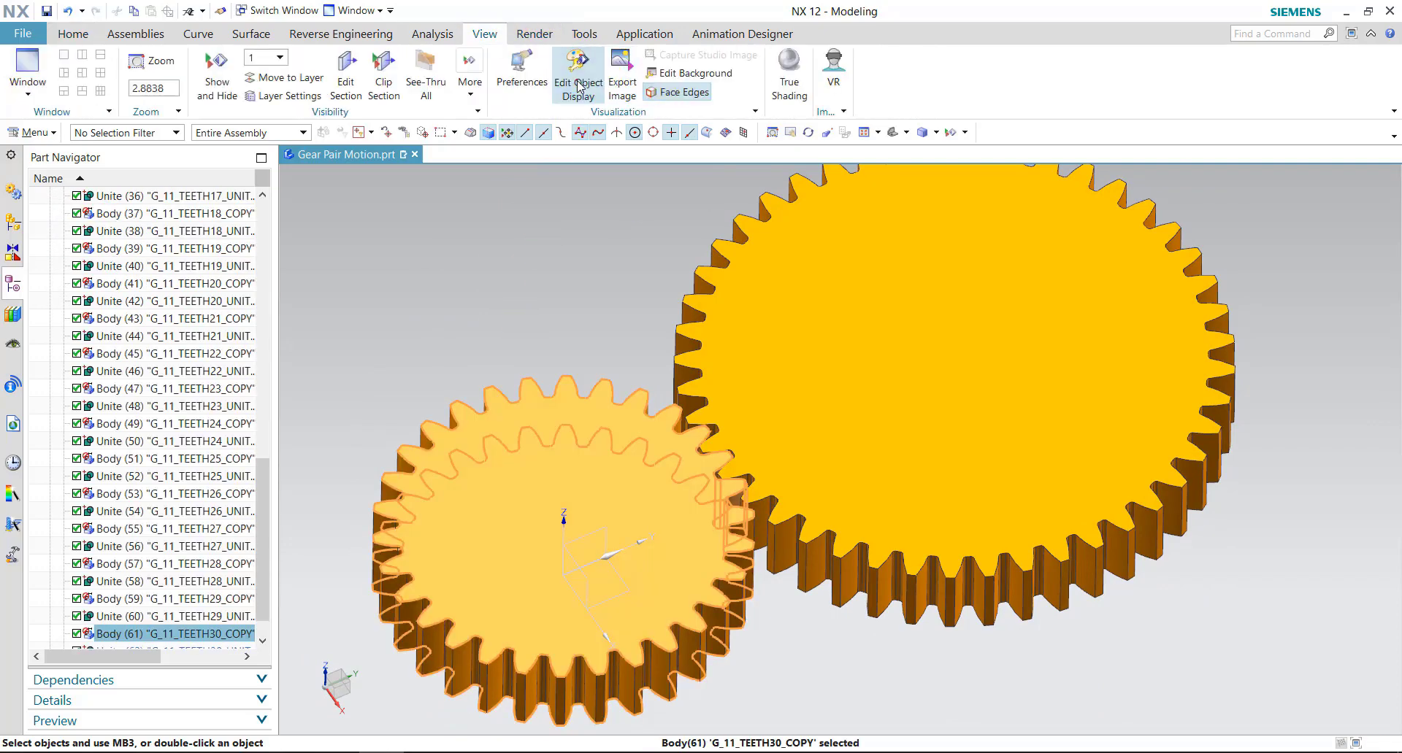
click(578, 86)
click(292, 254)
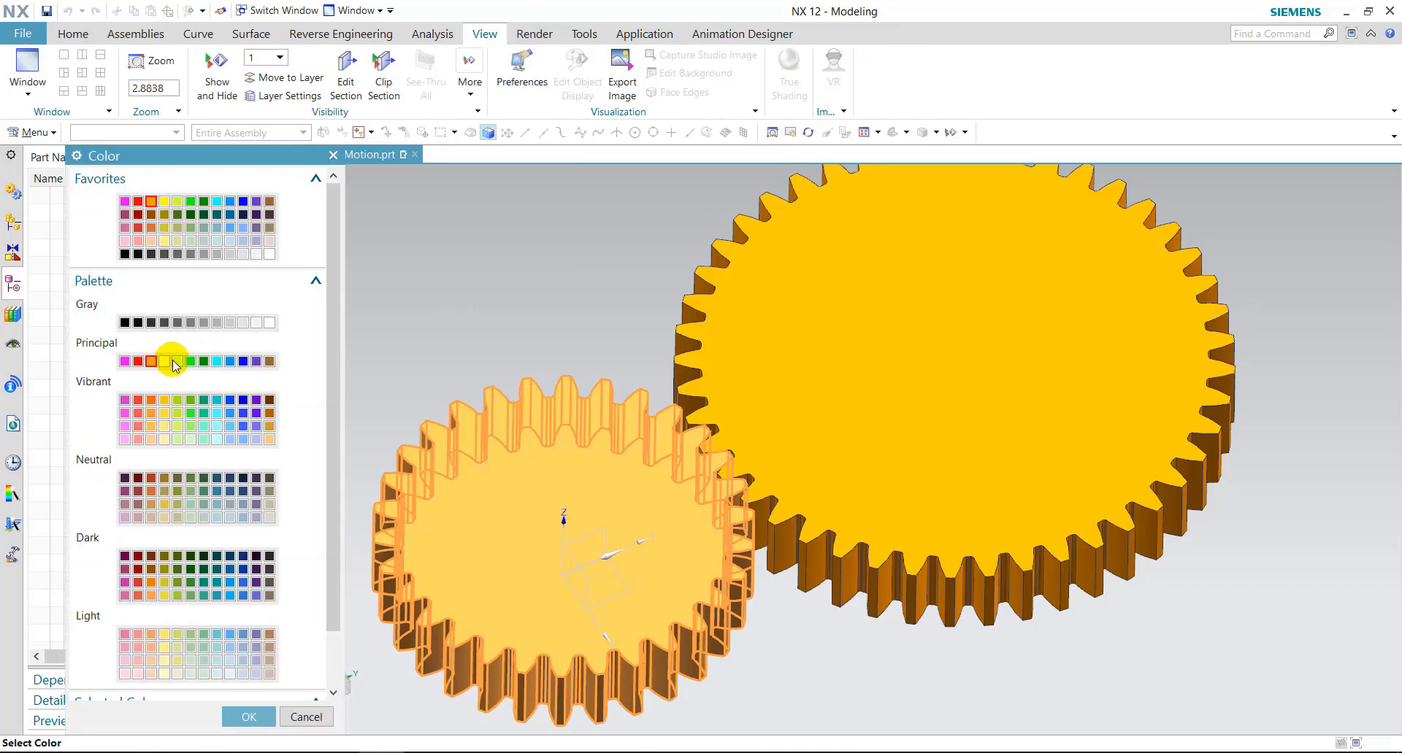
click(241, 715)
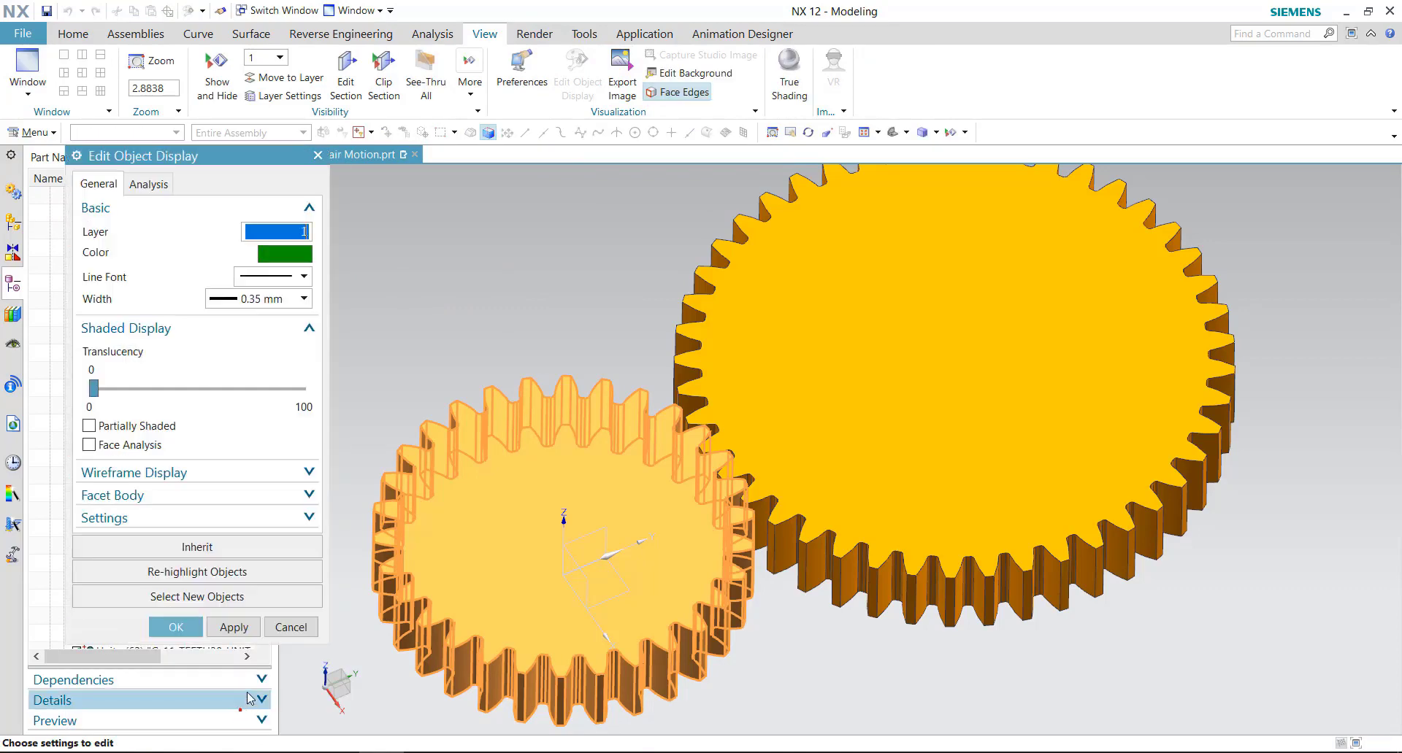
click(234, 627)
Step: Colour the large gear G_22 blue and return to an isometric view
click(234, 596)
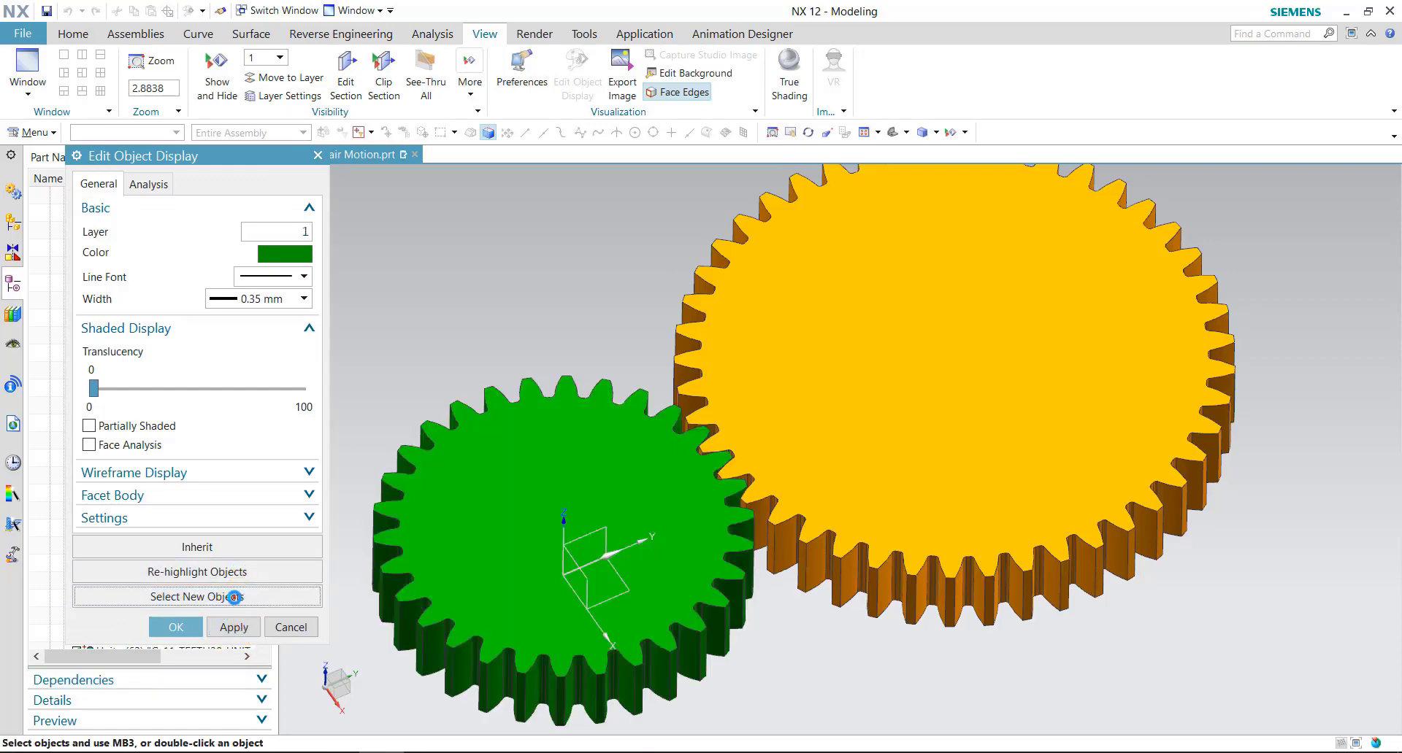
click(860, 371)
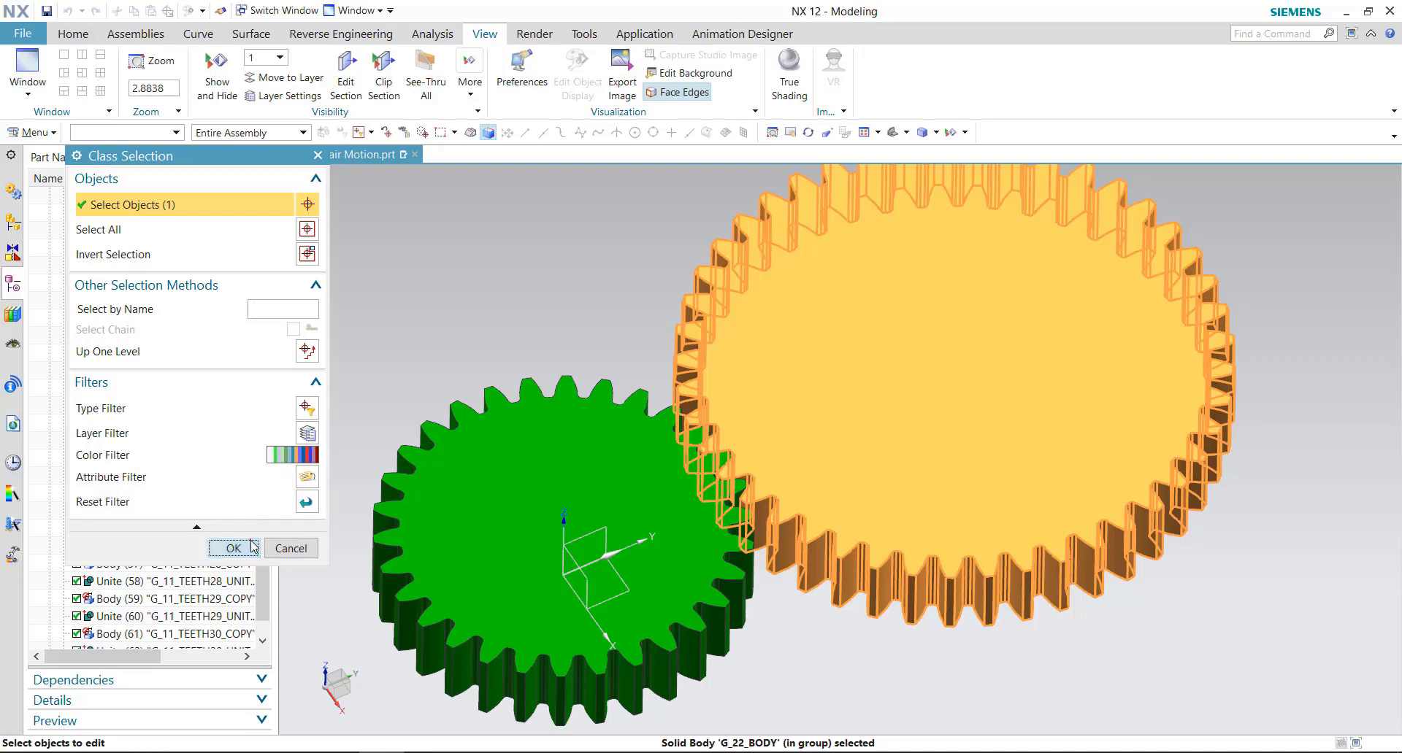
click(233, 548)
click(259, 265)
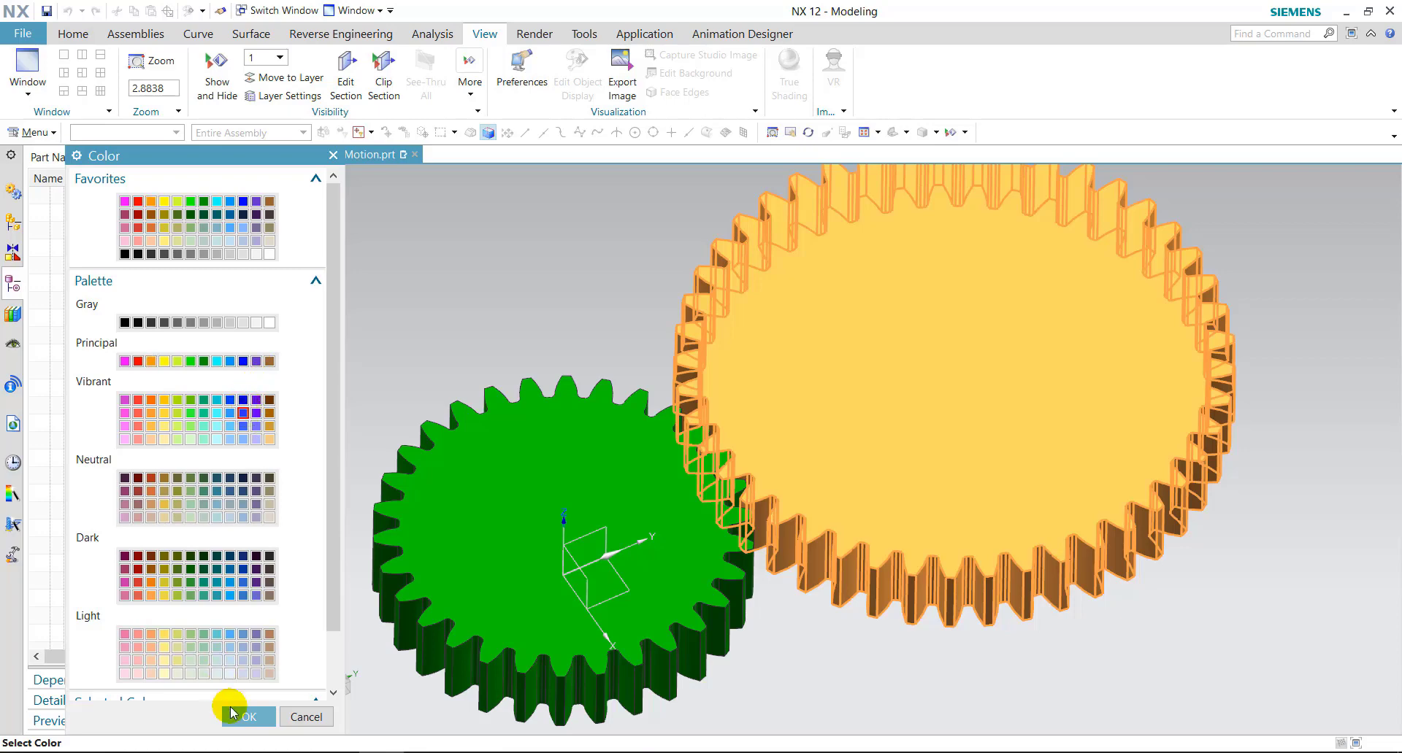
click(232, 714)
click(234, 627)
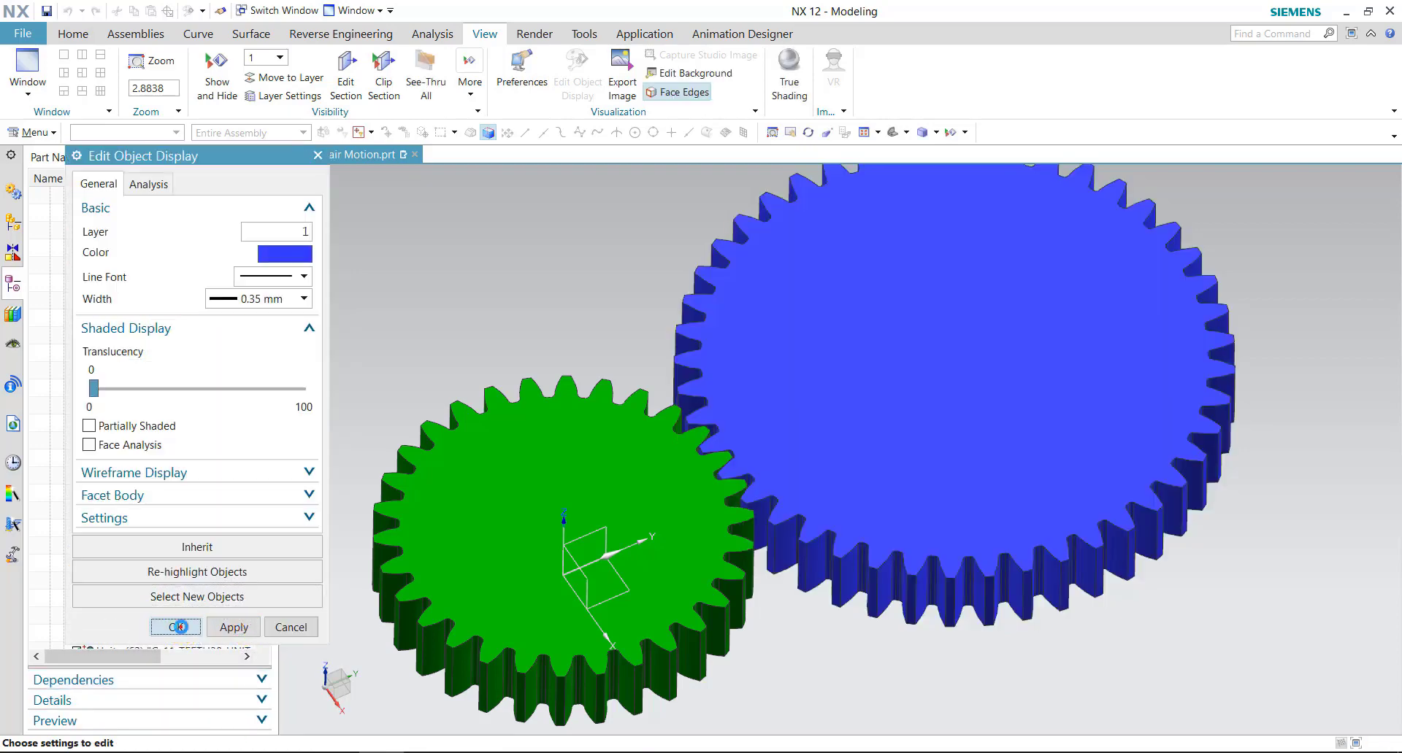
click(178, 627)
click(890, 137)
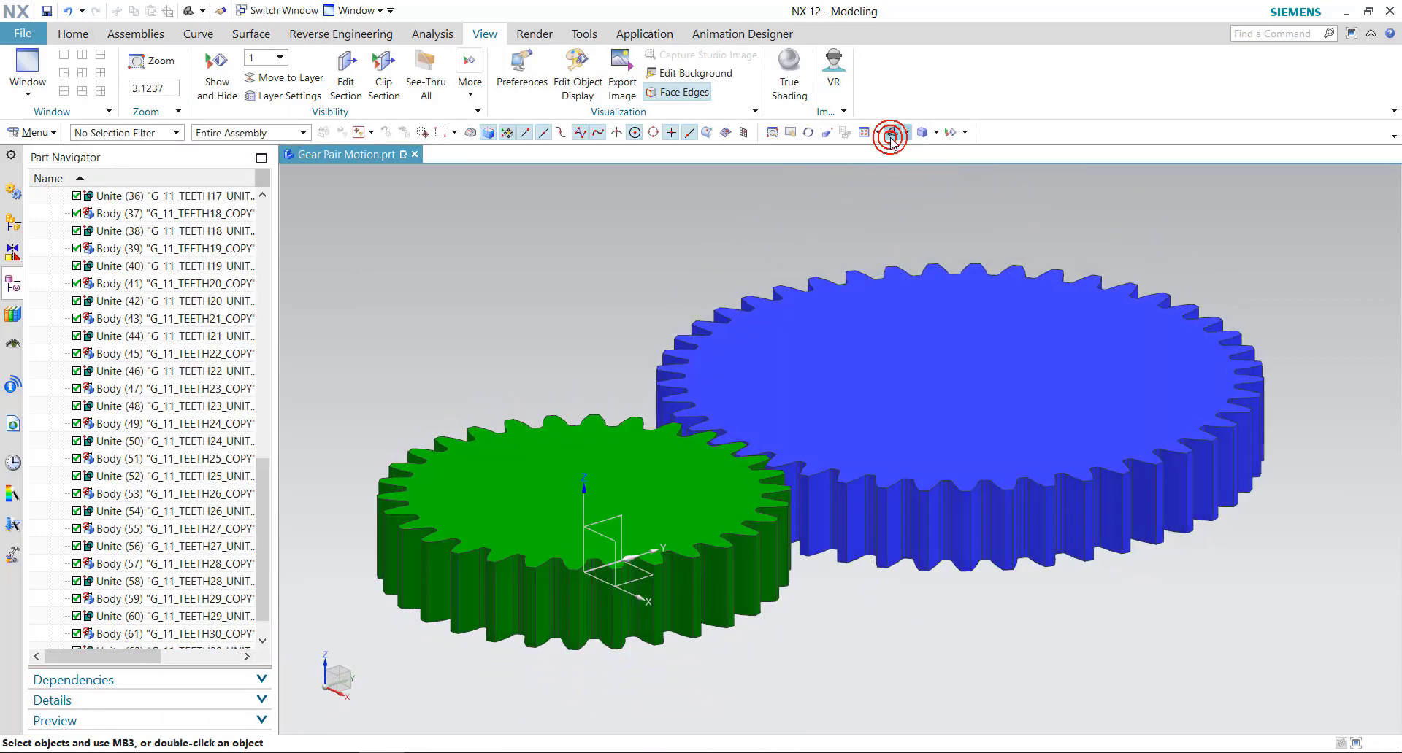
Step: On G_22's top face, sketch a circle of diameter 20 at the gear centre
click(87, 38)
click(23, 66)
click(1013, 463)
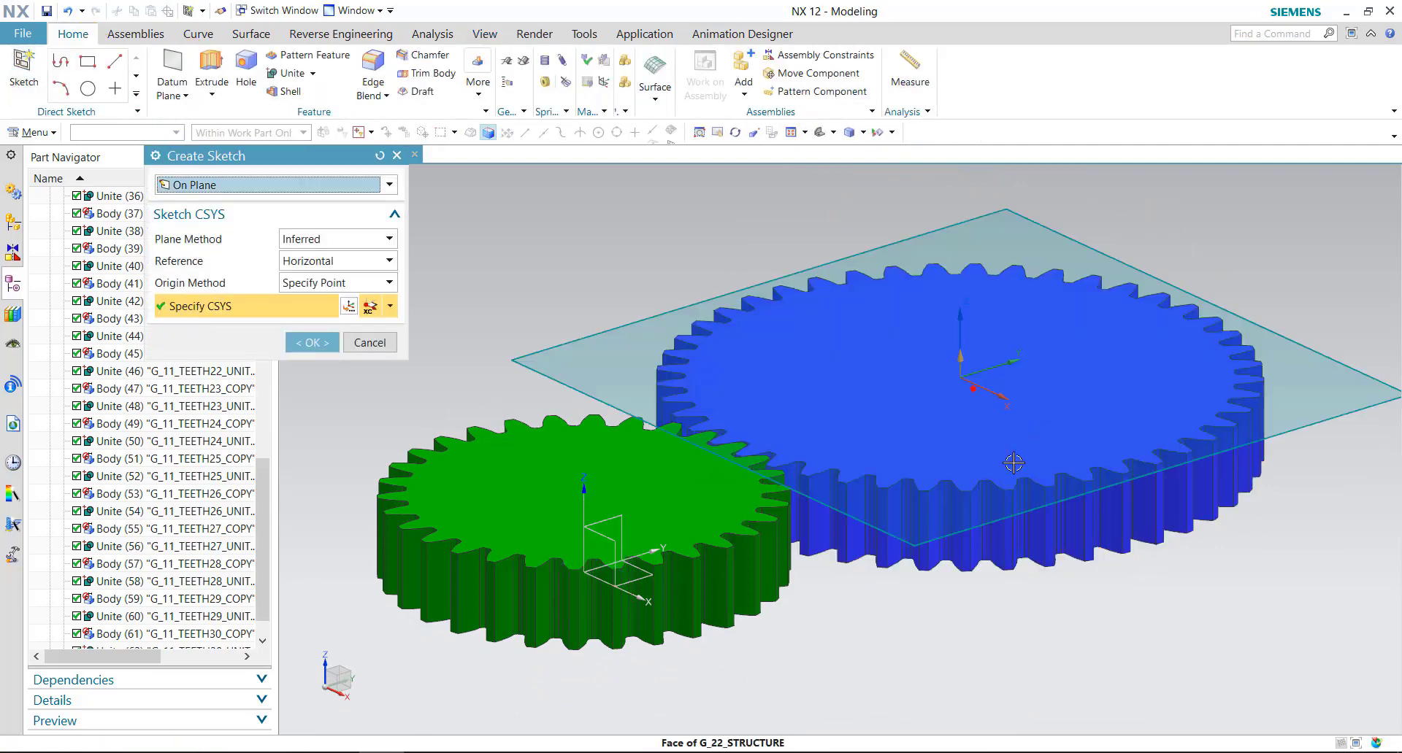
click(321, 342)
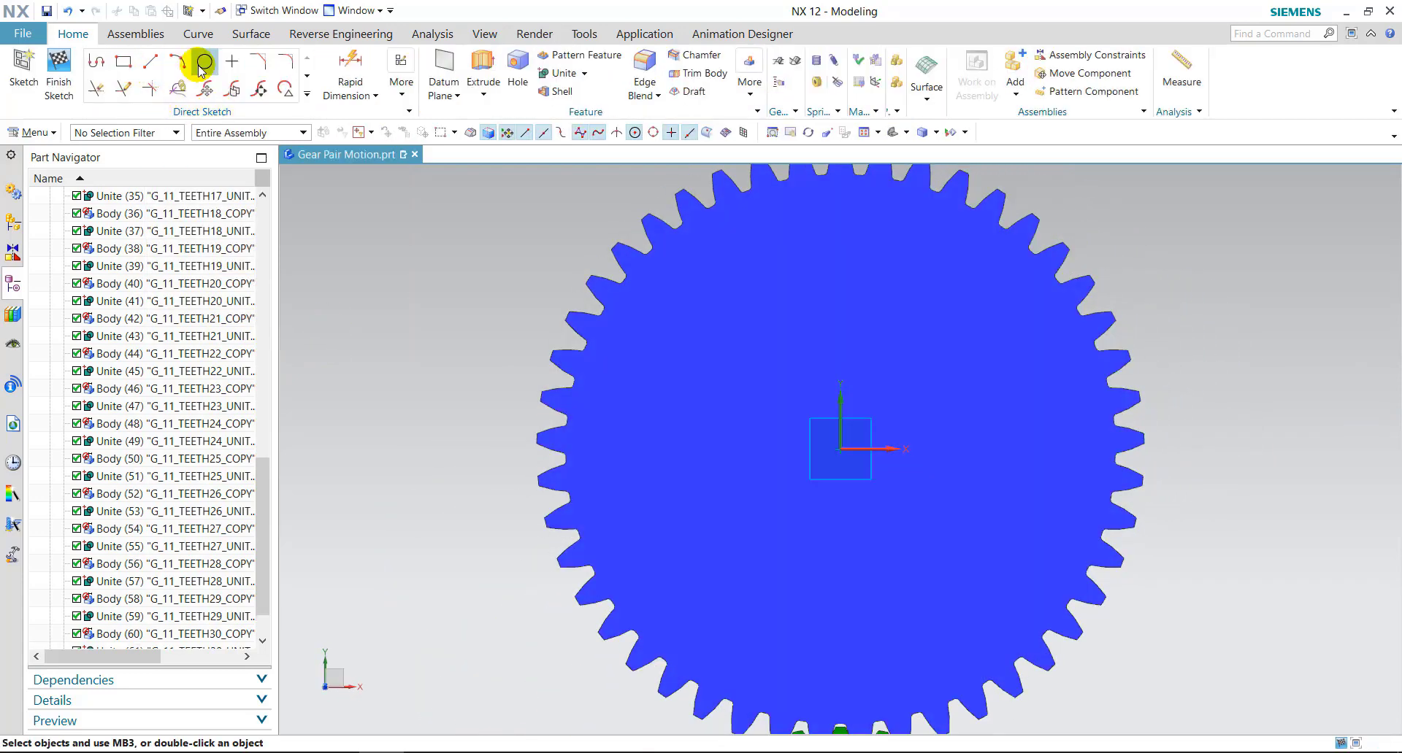
click(202, 67)
click(856, 453)
text(2)
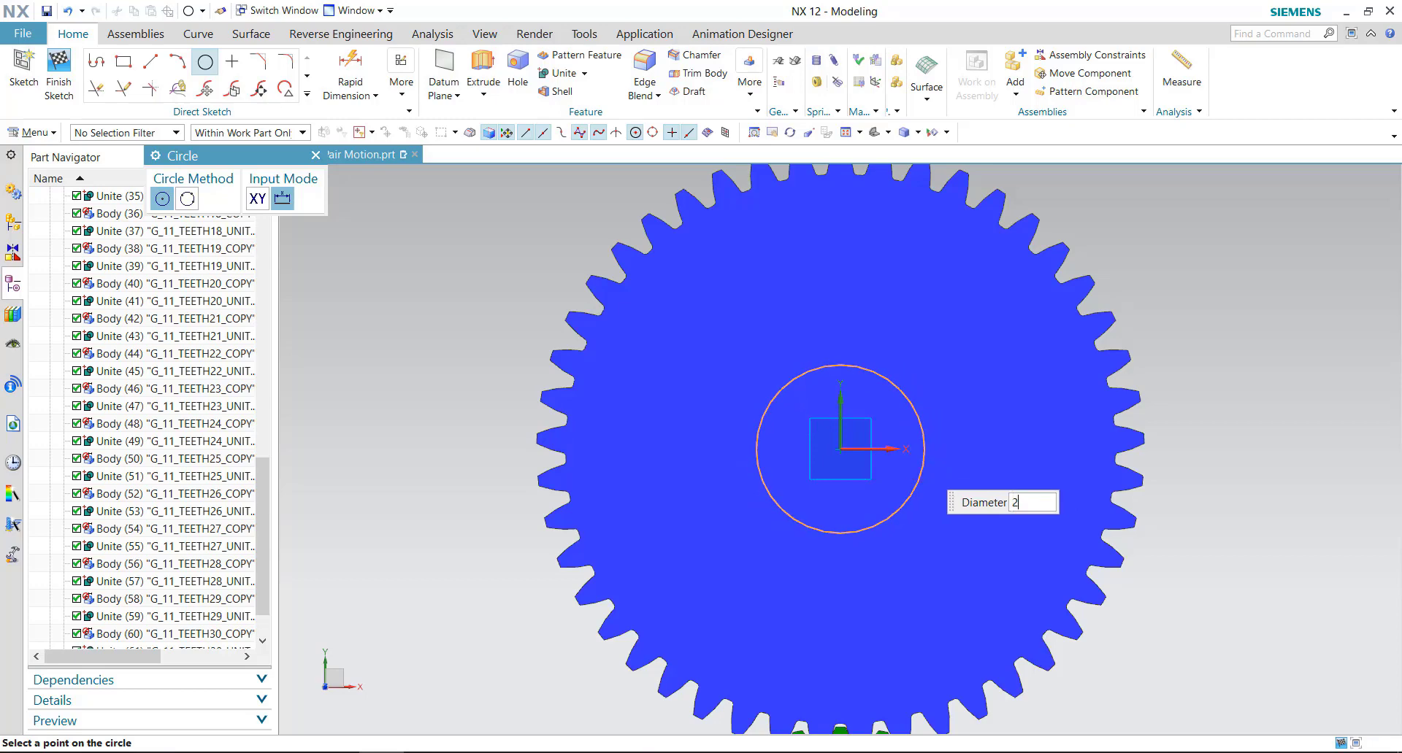
text(0)
key(Return)
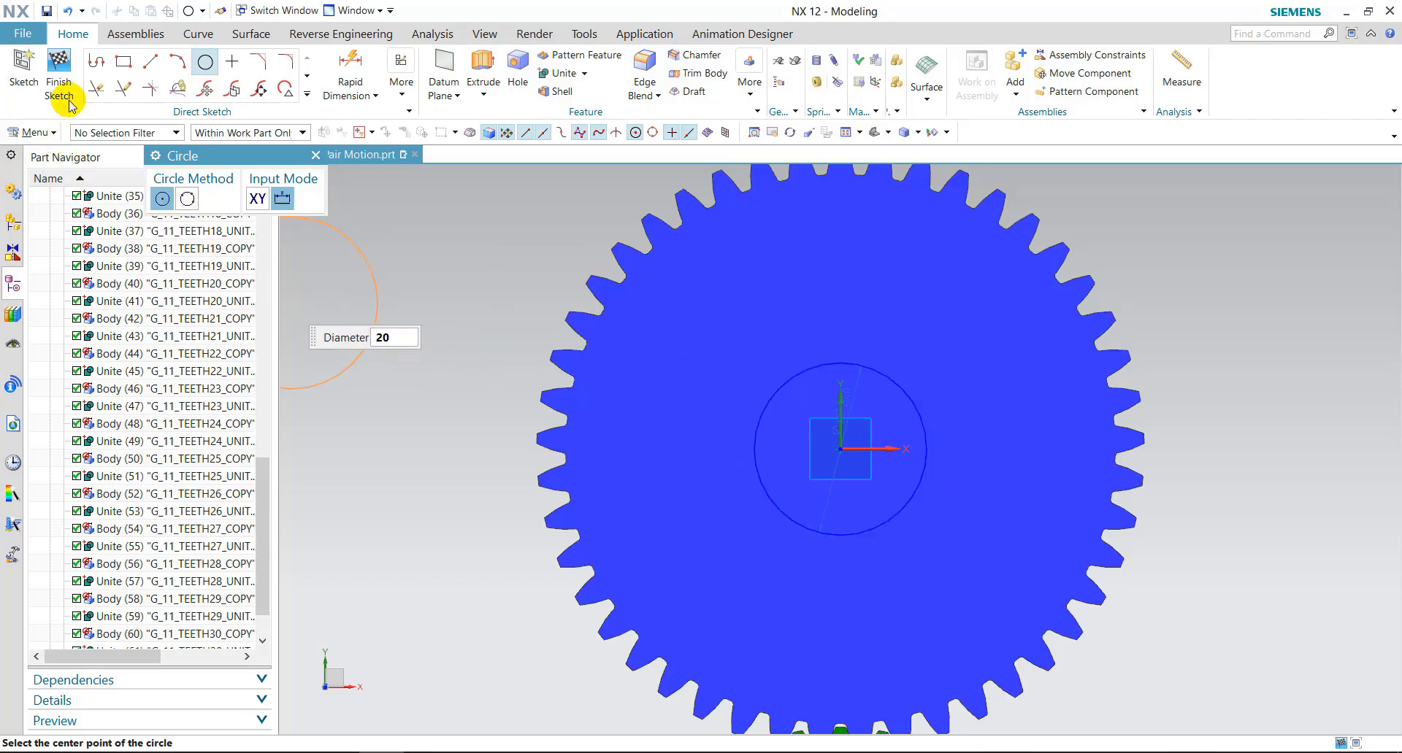
click(69, 103)
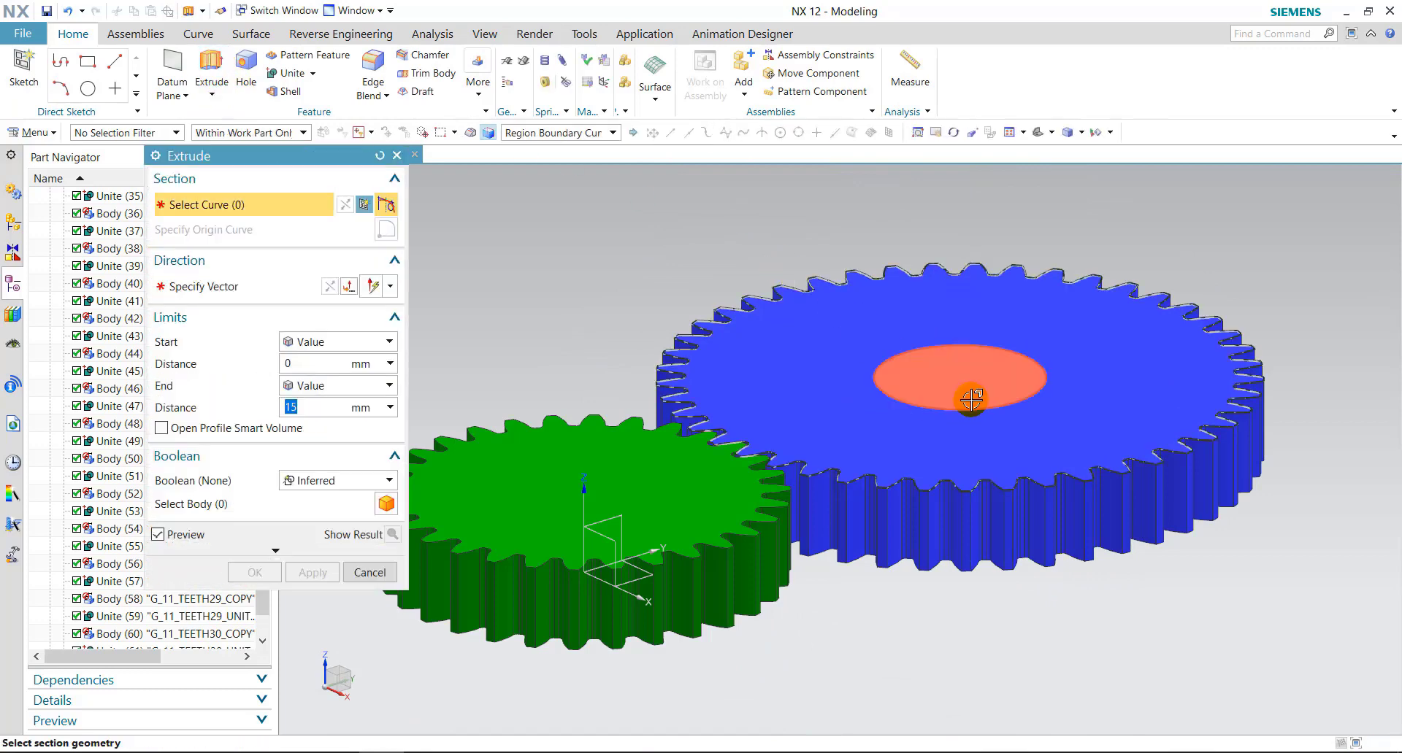
Step: Extrude the 20 mm circle with Subtract to cut a bore through G_22
click(970, 393)
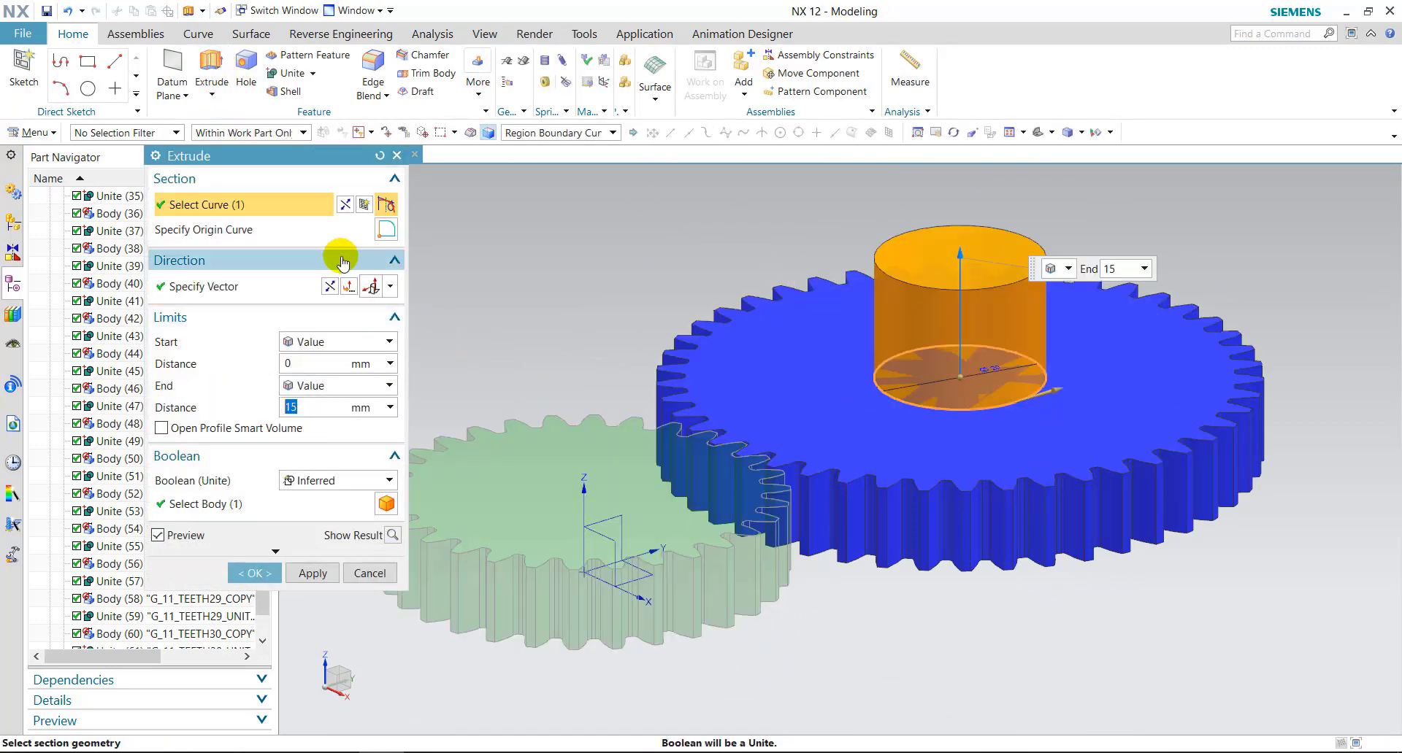
click(338, 480)
click(332, 523)
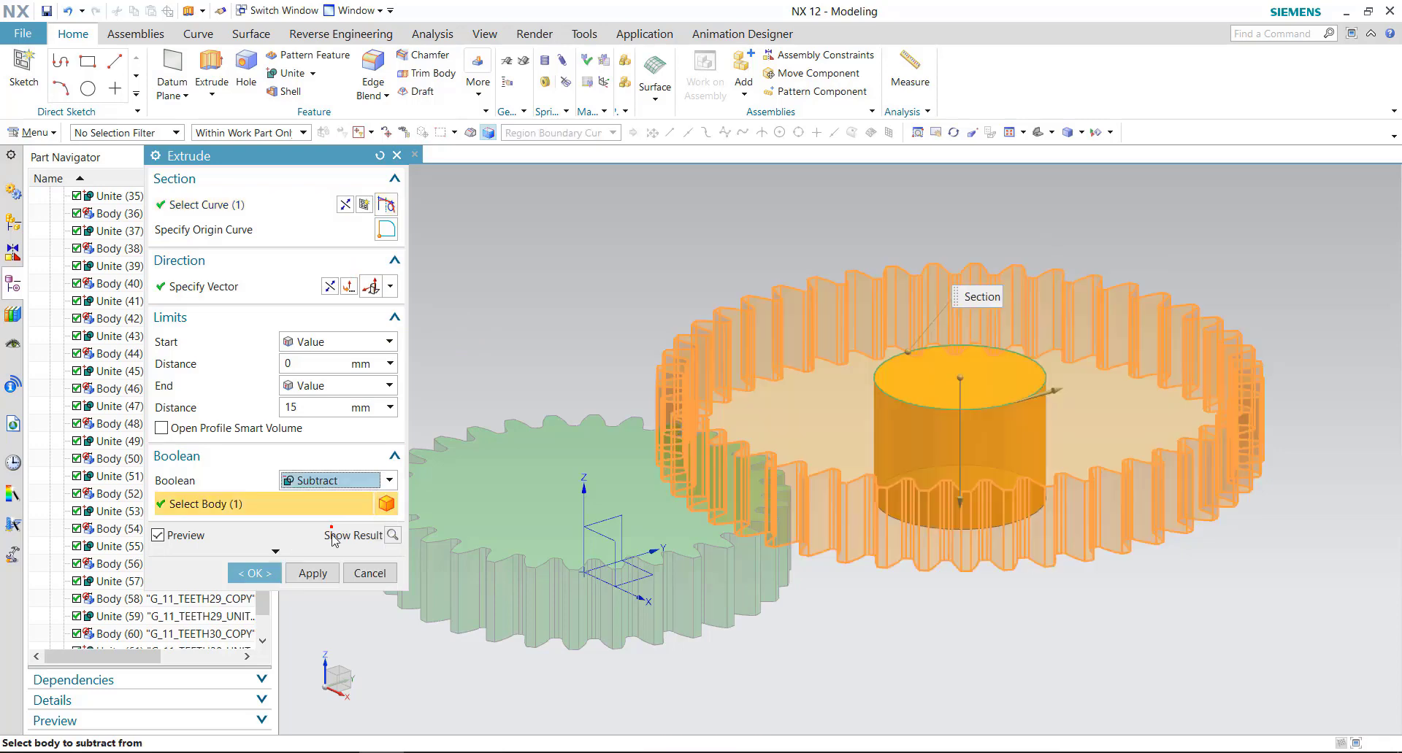
click(252, 570)
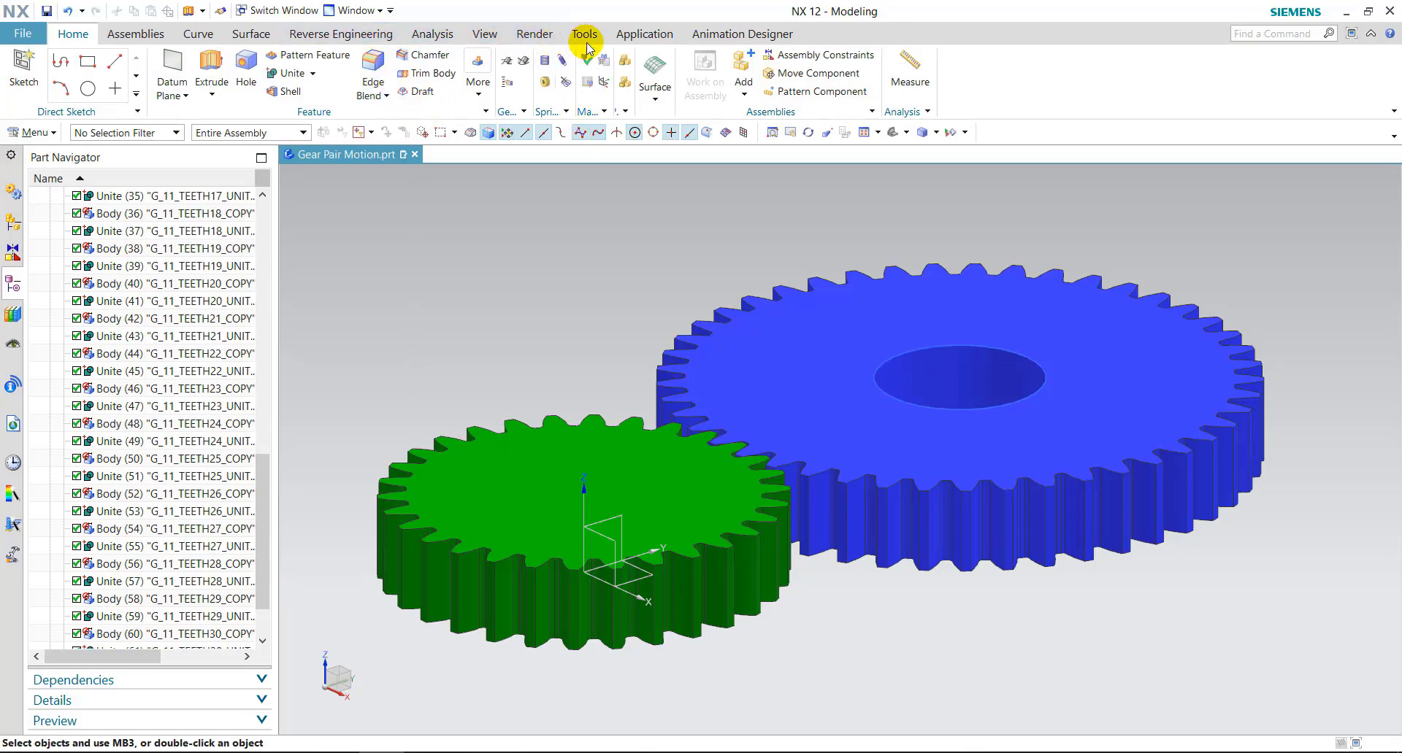
Step: Switch to Motion and create Gear Pair Motion_motion1.sim using the Simcenter Motion template
click(642, 34)
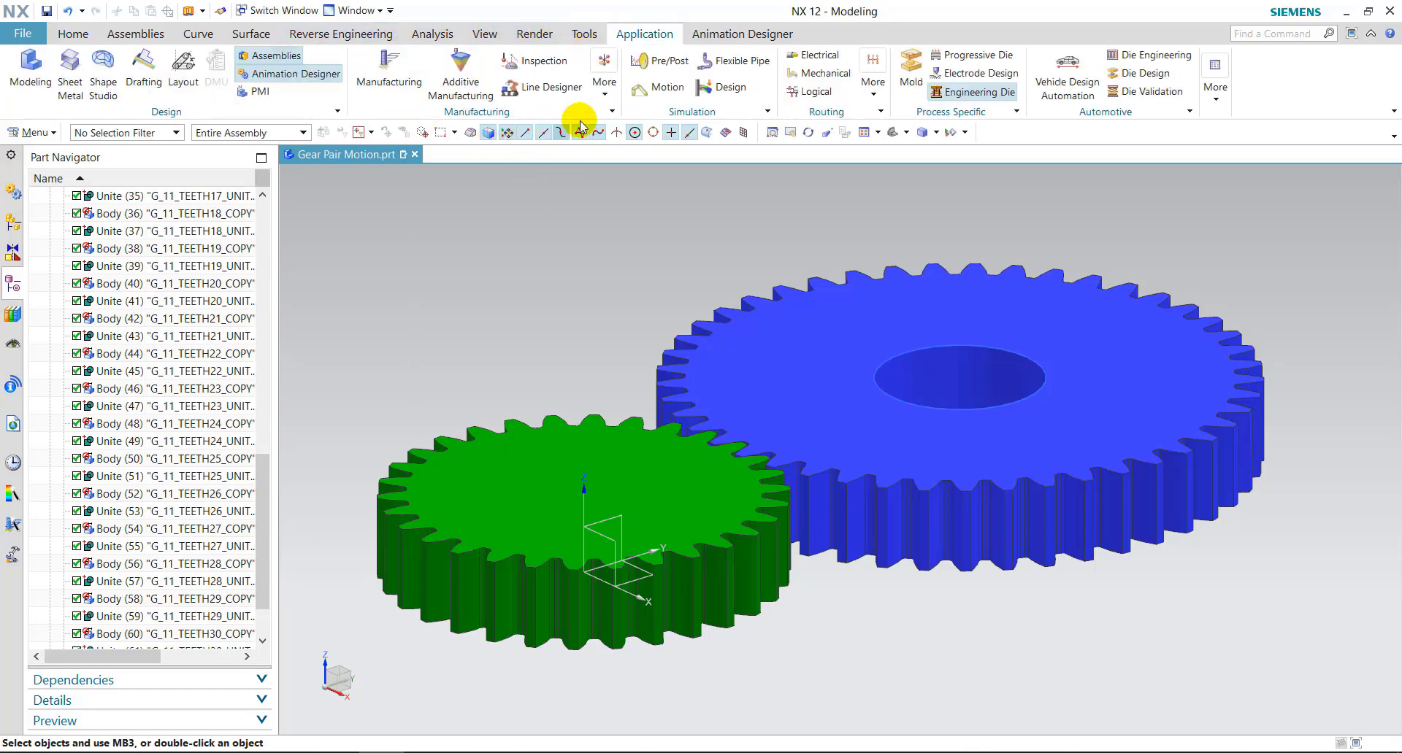
click(666, 92)
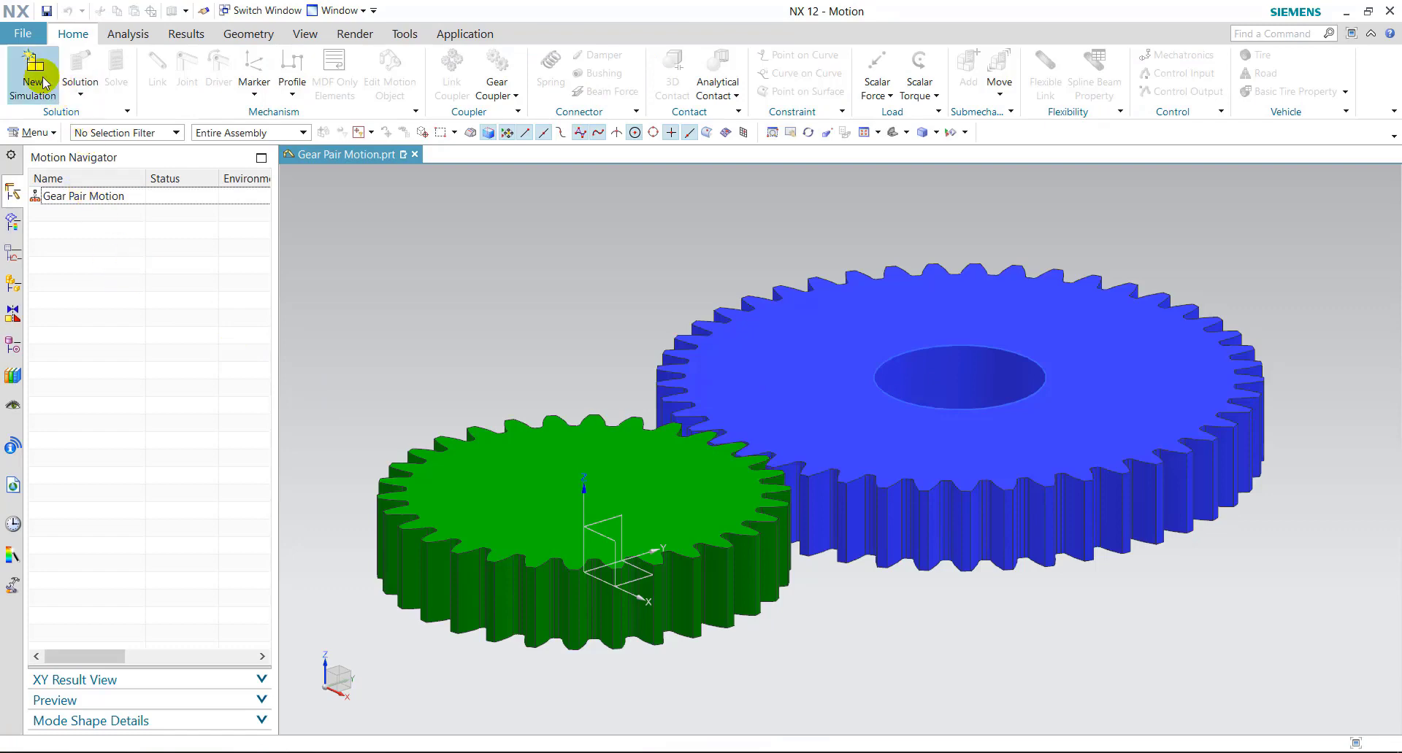
click(32, 69)
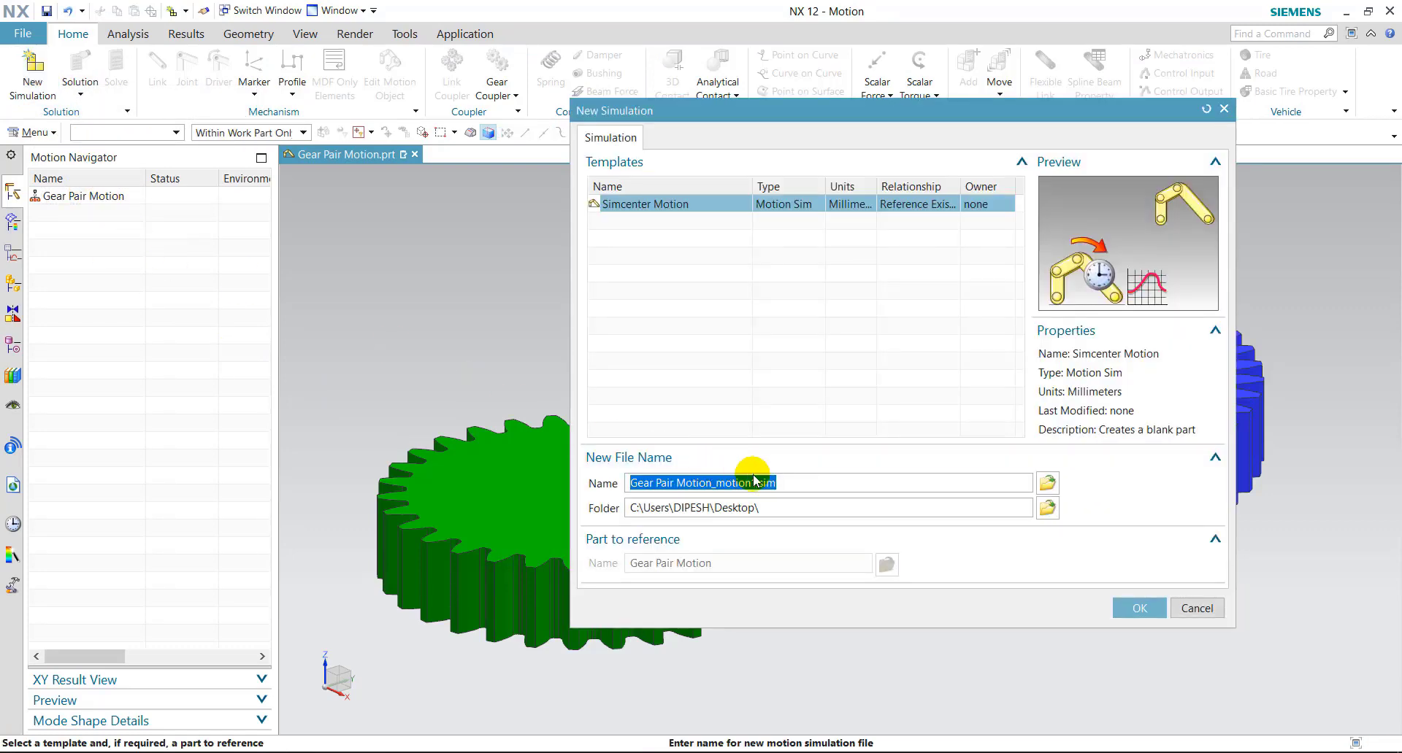
click(1137, 609)
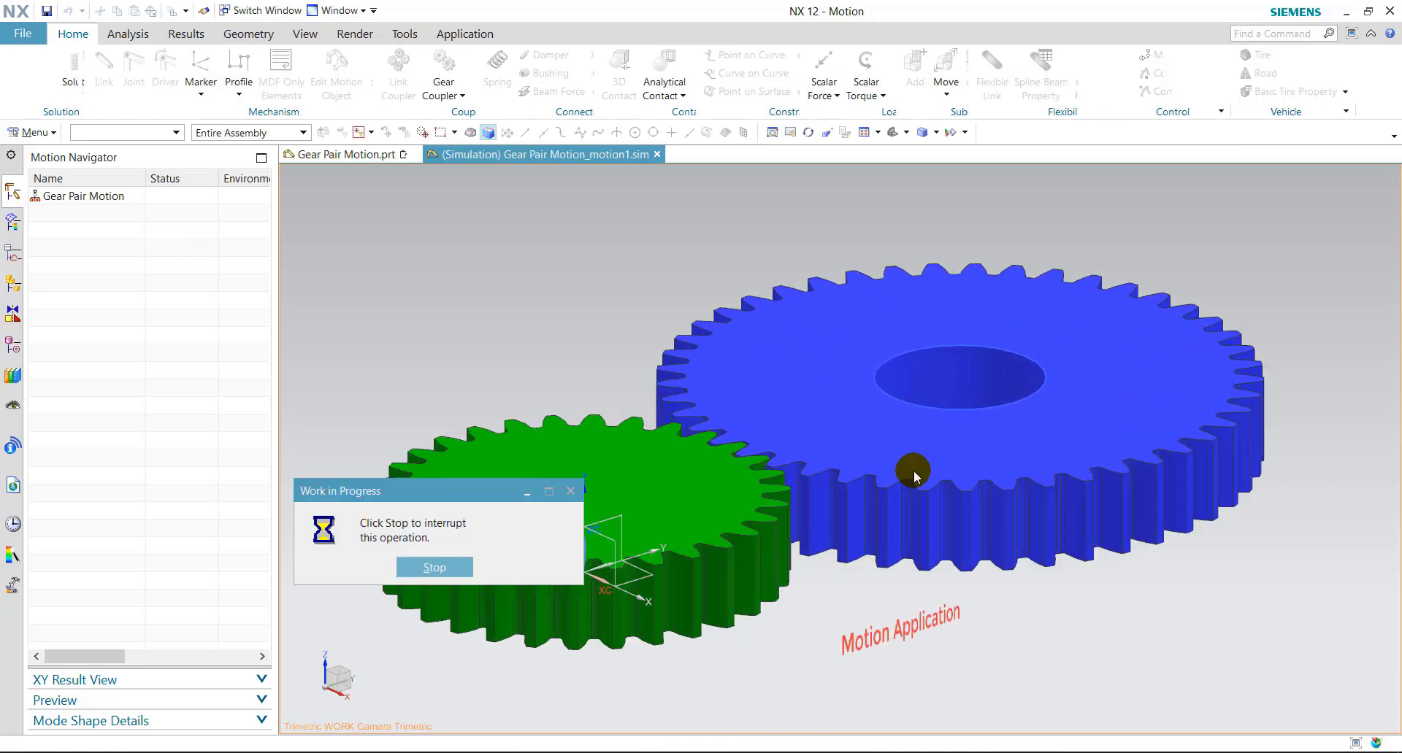
click(311, 398)
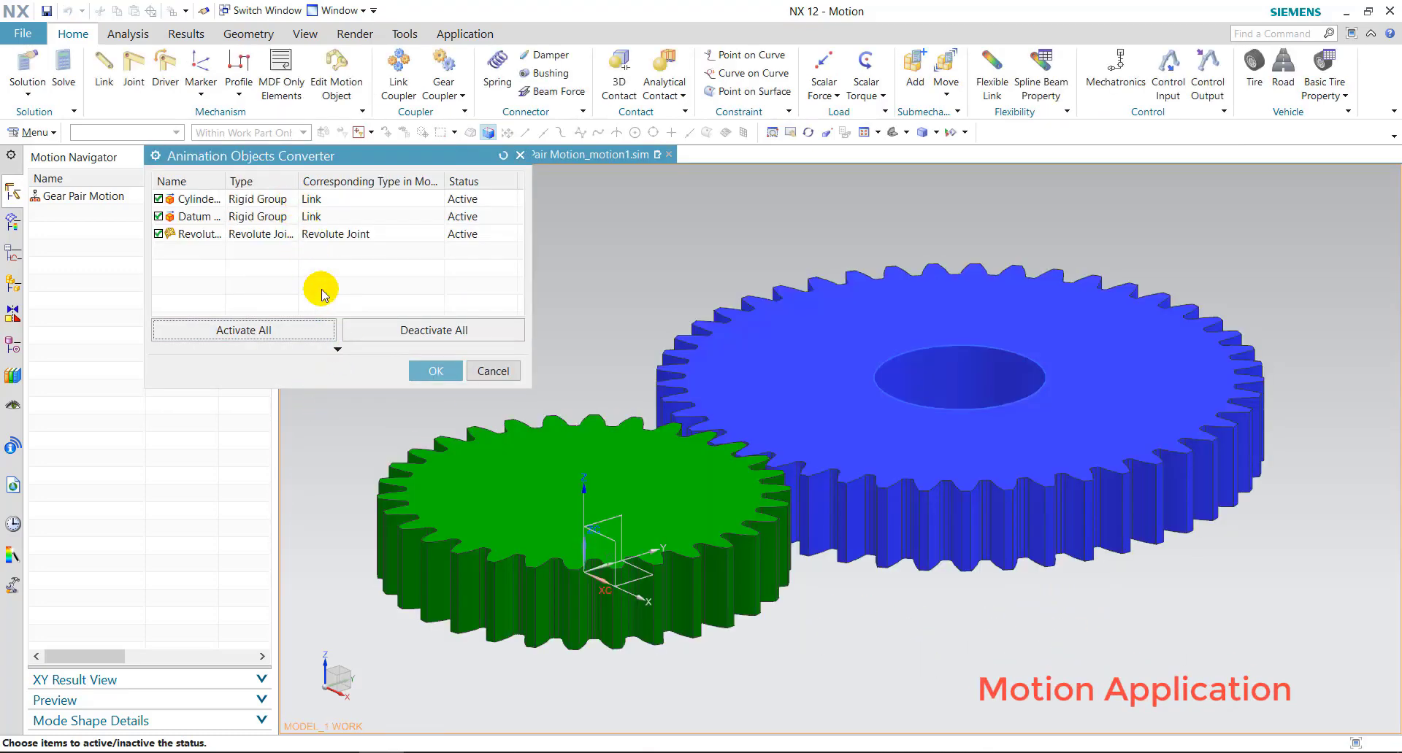
click(482, 372)
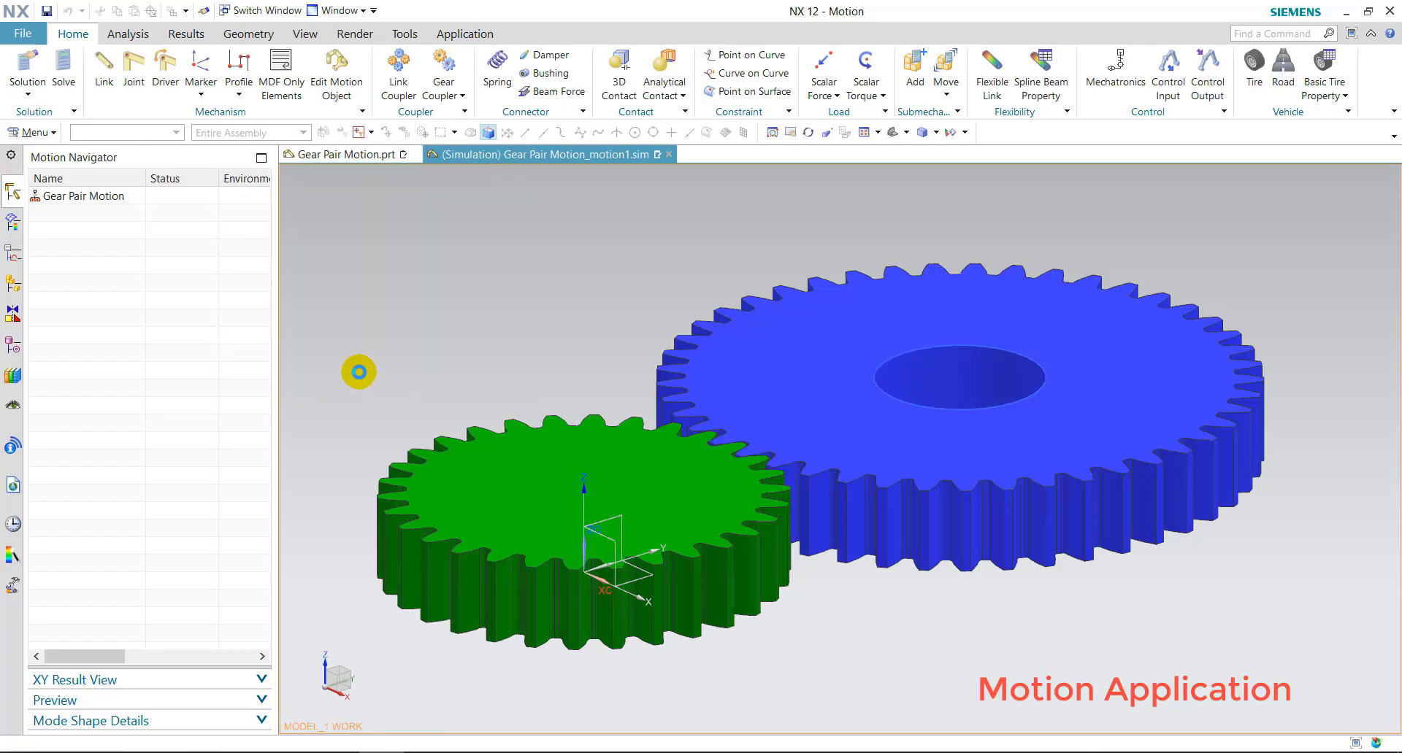
Step: Make the green gear and the blue gear each a motion link
click(100, 64)
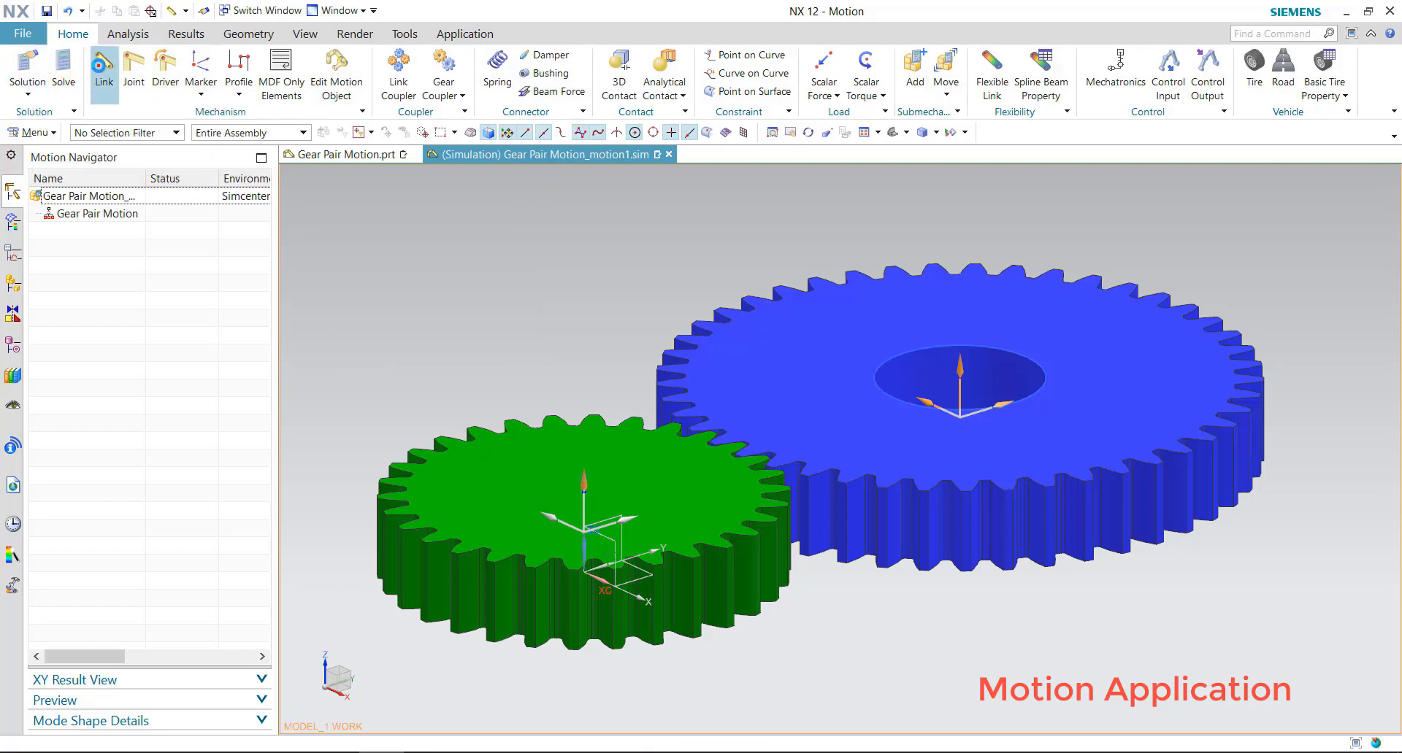
click(614, 483)
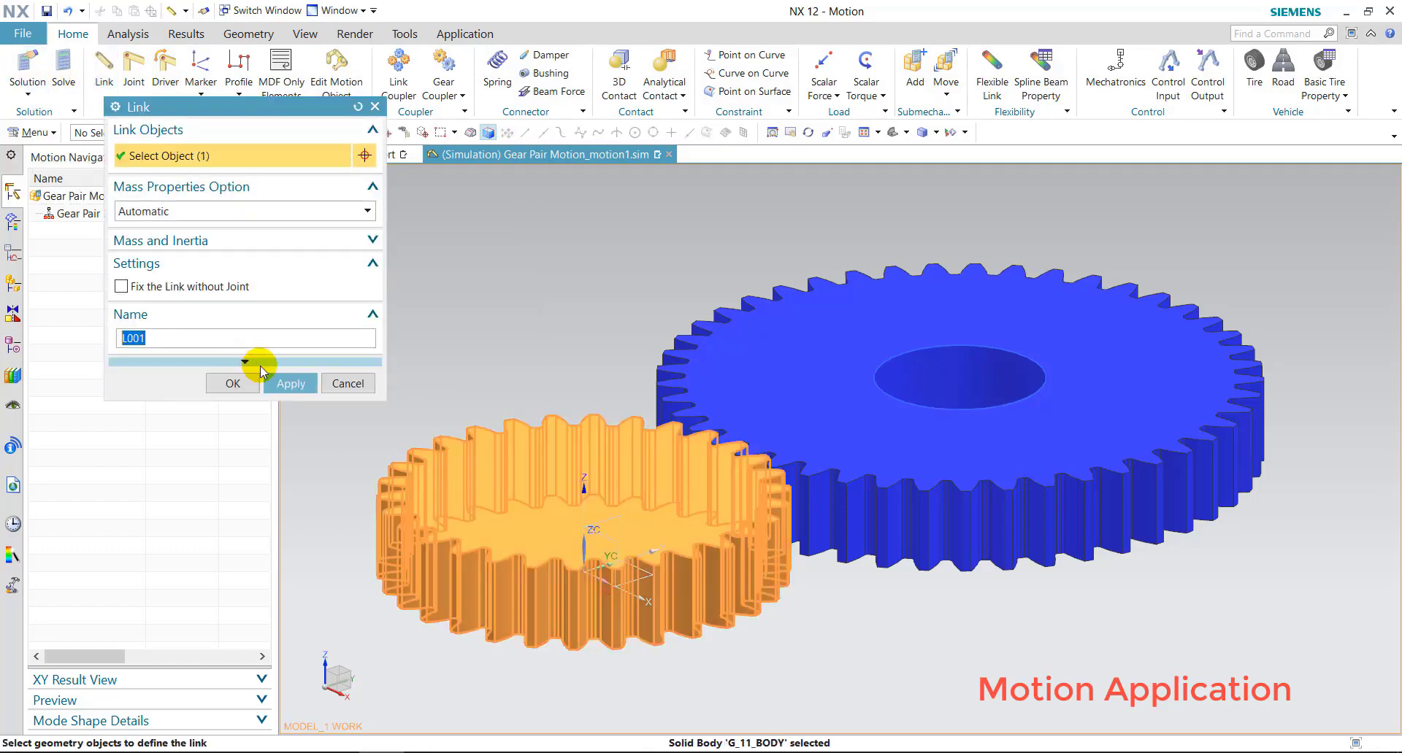
click(289, 381)
click(799, 357)
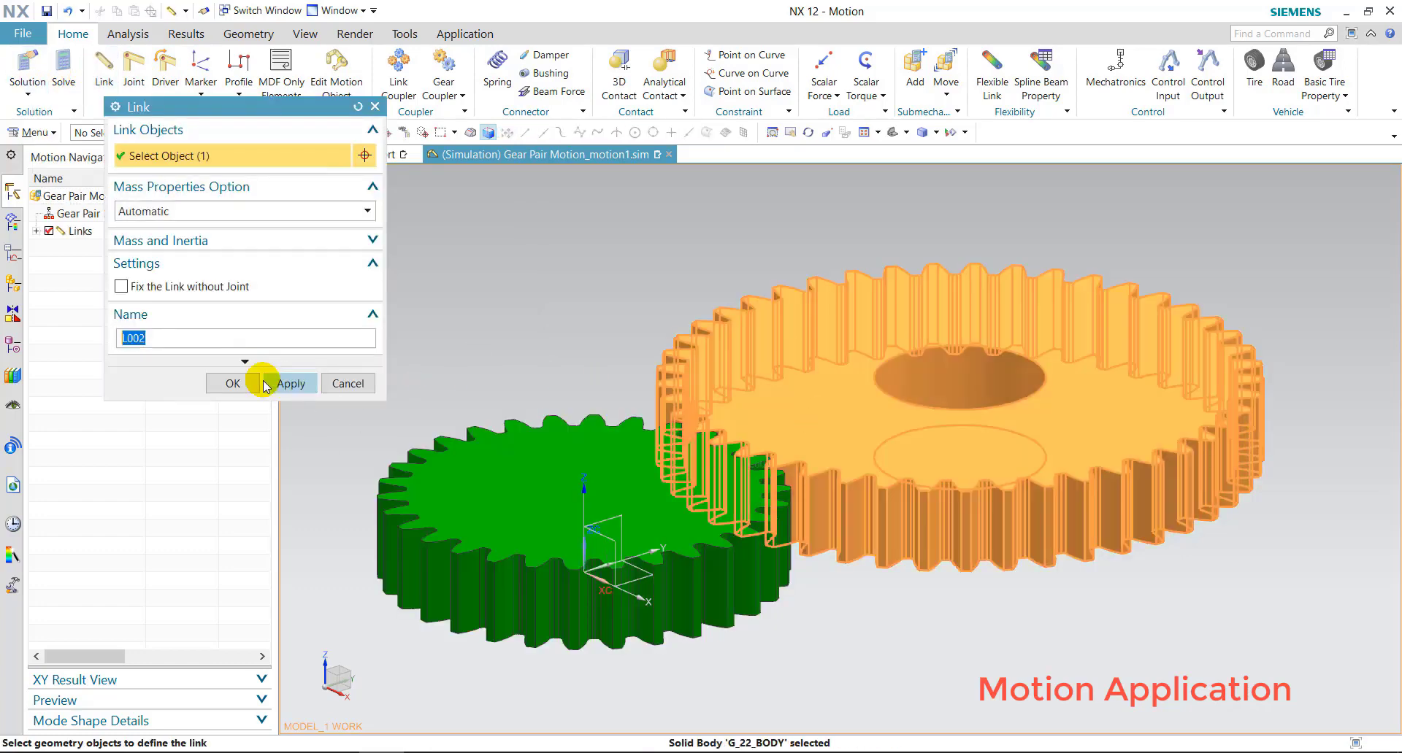
click(289, 382)
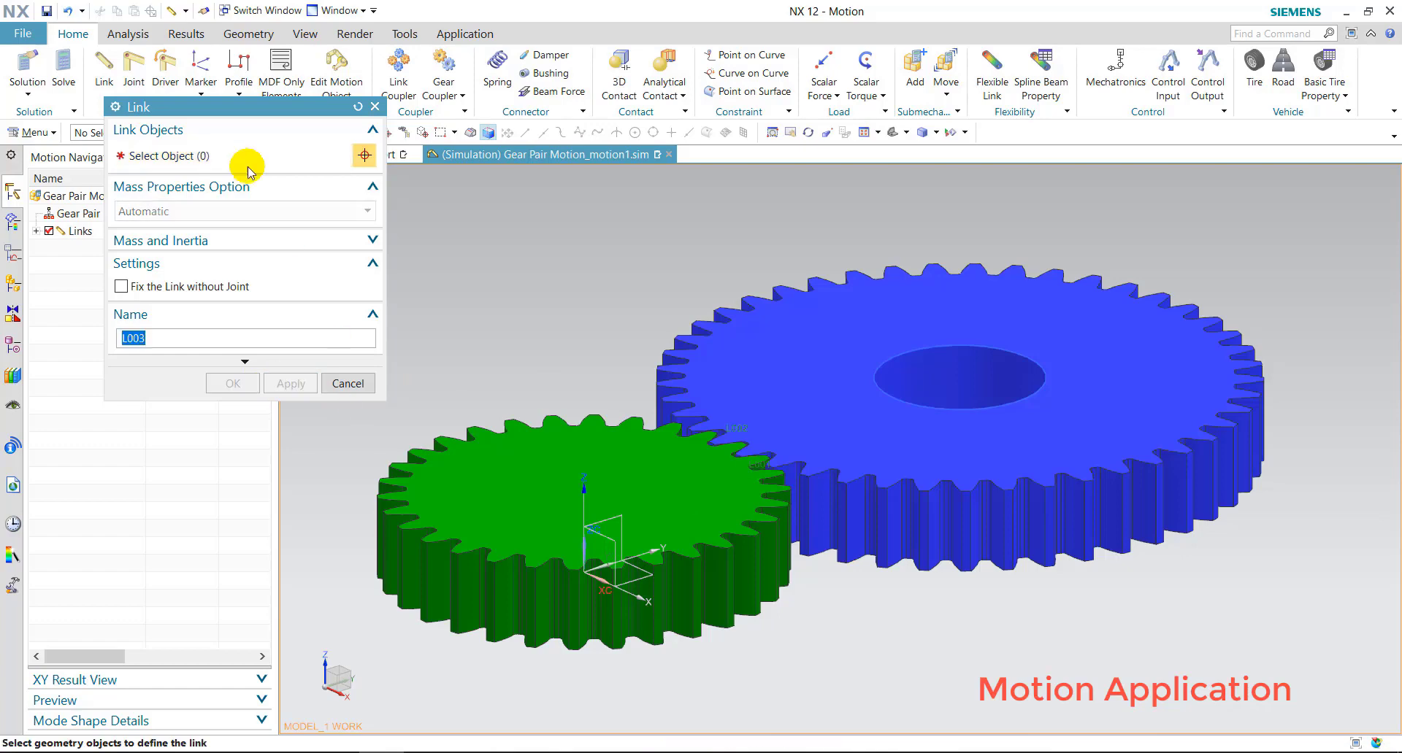
Step: Add revolute joint J001 on the green gear link about the Z axis
click(134, 69)
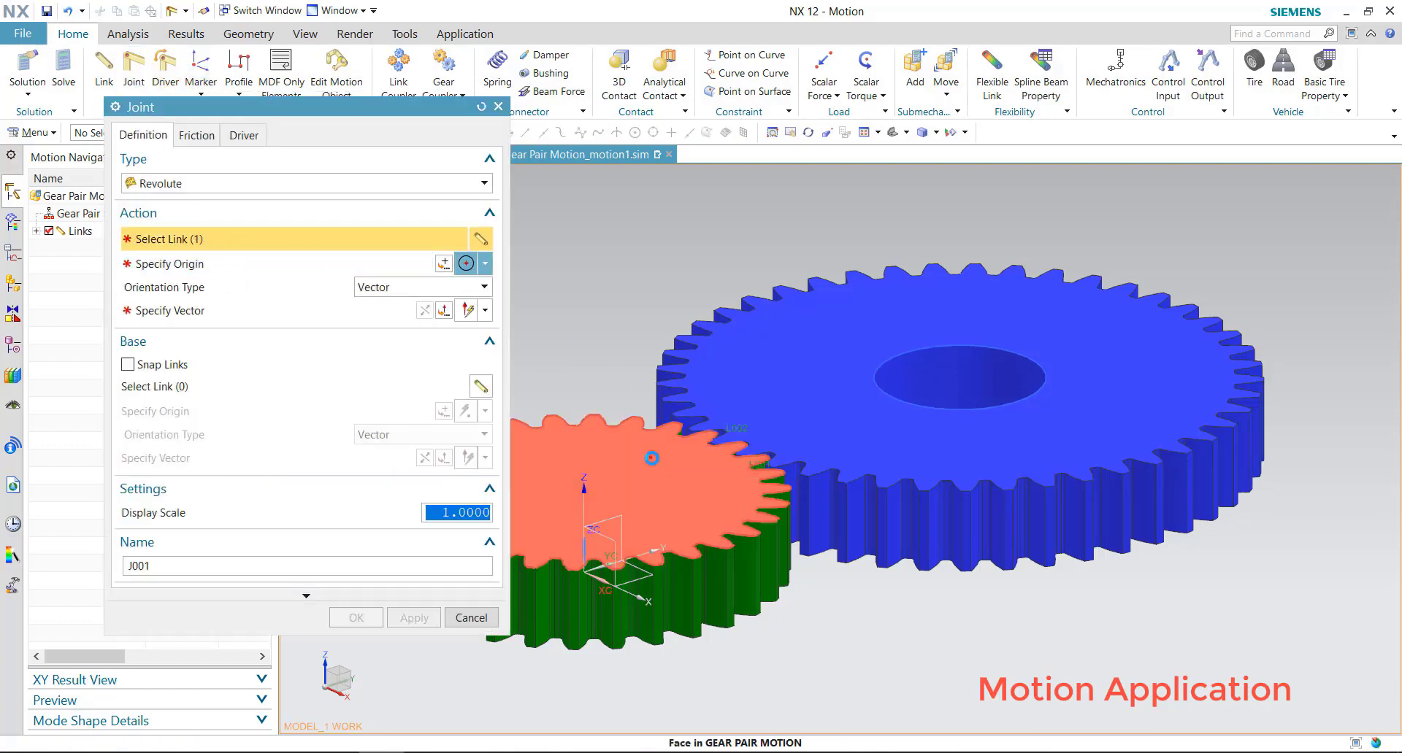
click(651, 457)
click(825, 412)
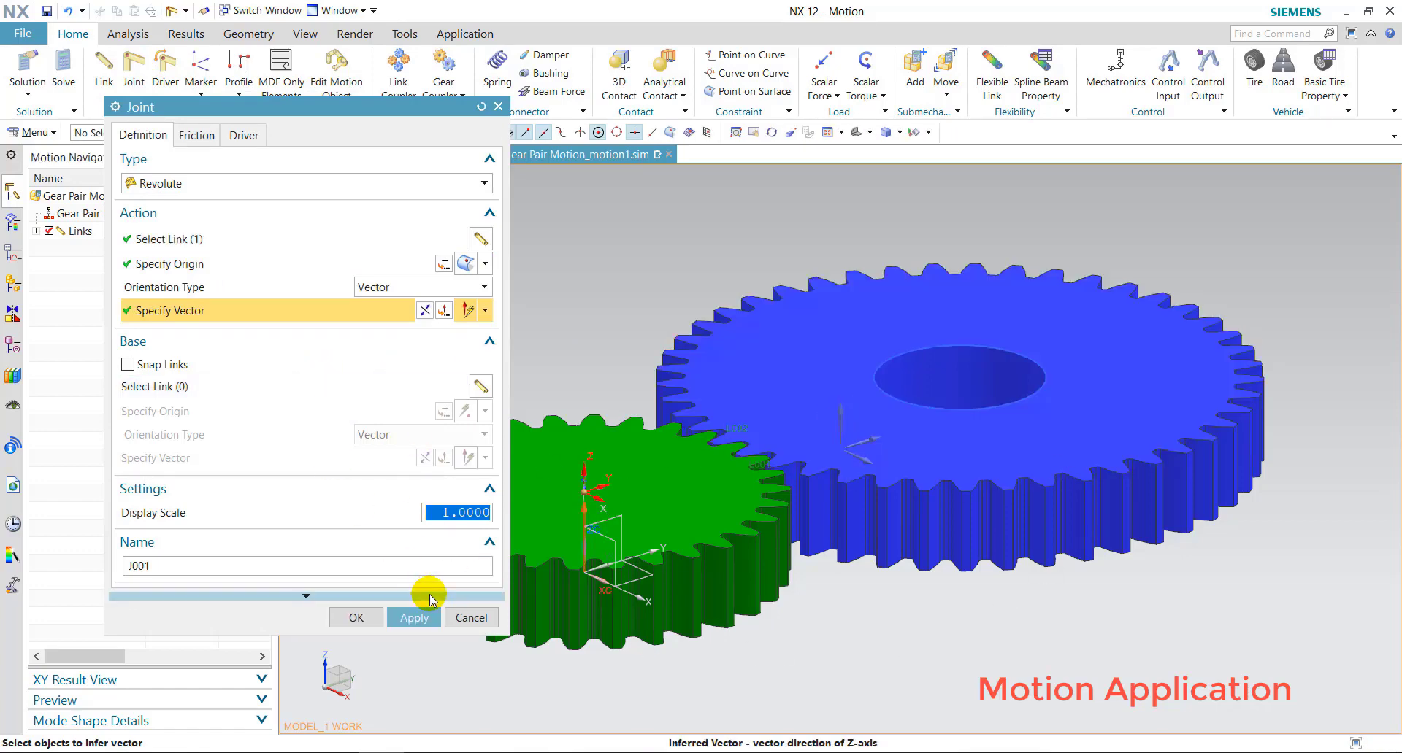
click(426, 619)
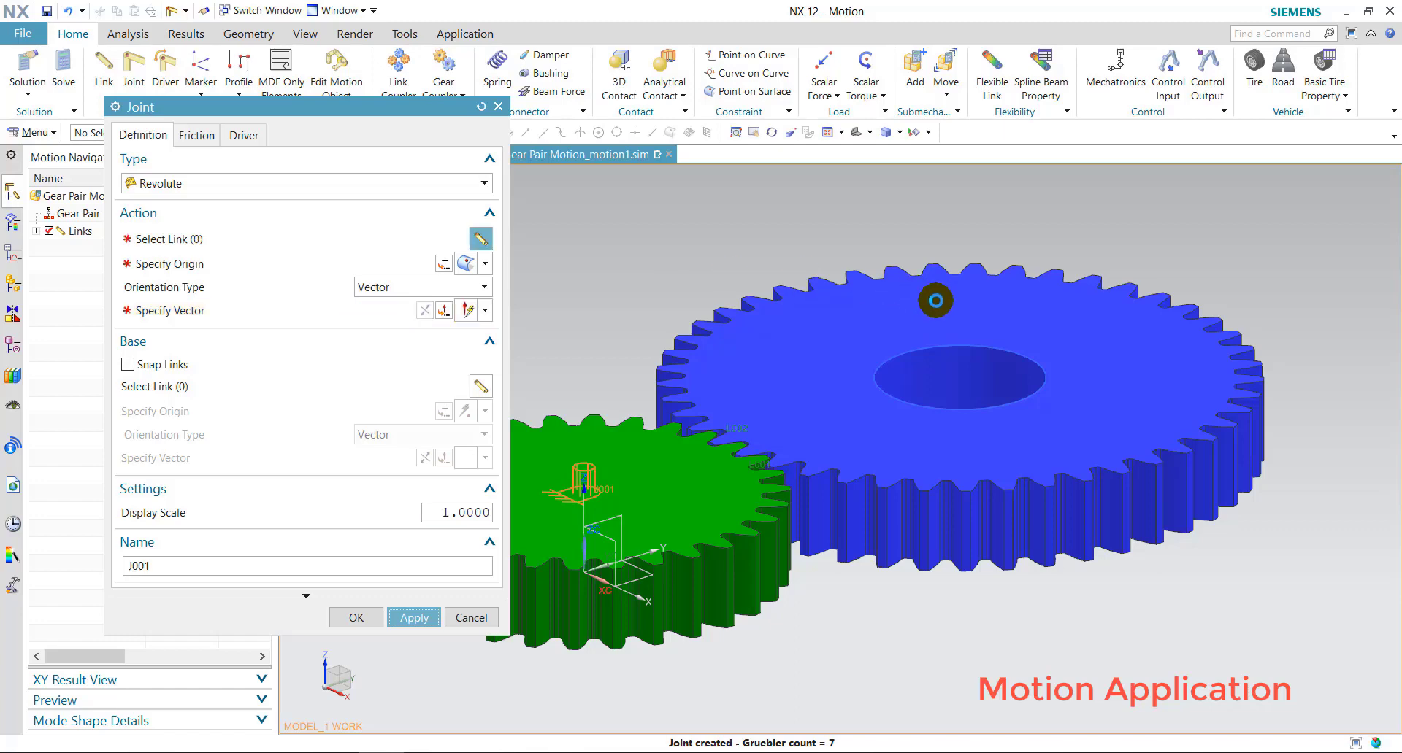
Step: Add revolute joint J002 on the blue gear at its bore's arc centre about Z
click(930, 317)
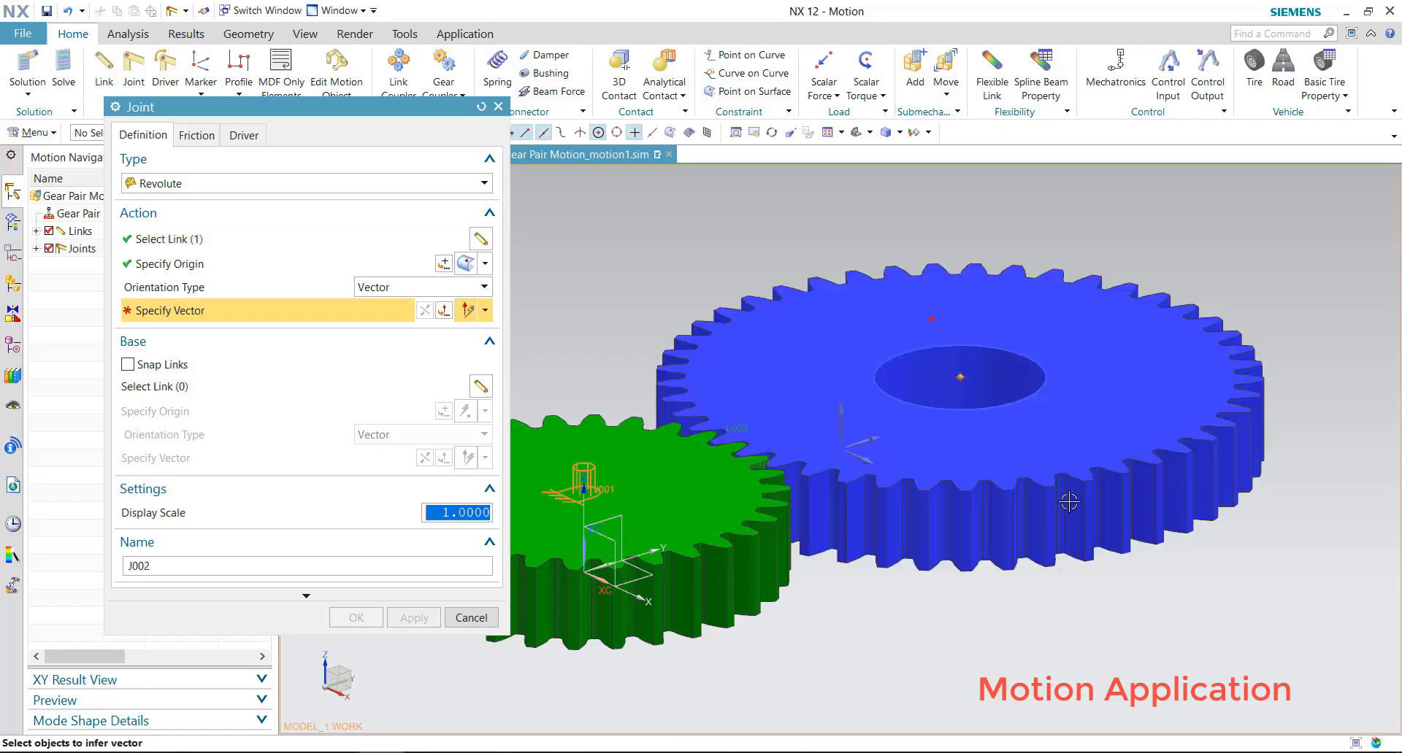
click(485, 263)
click(471, 429)
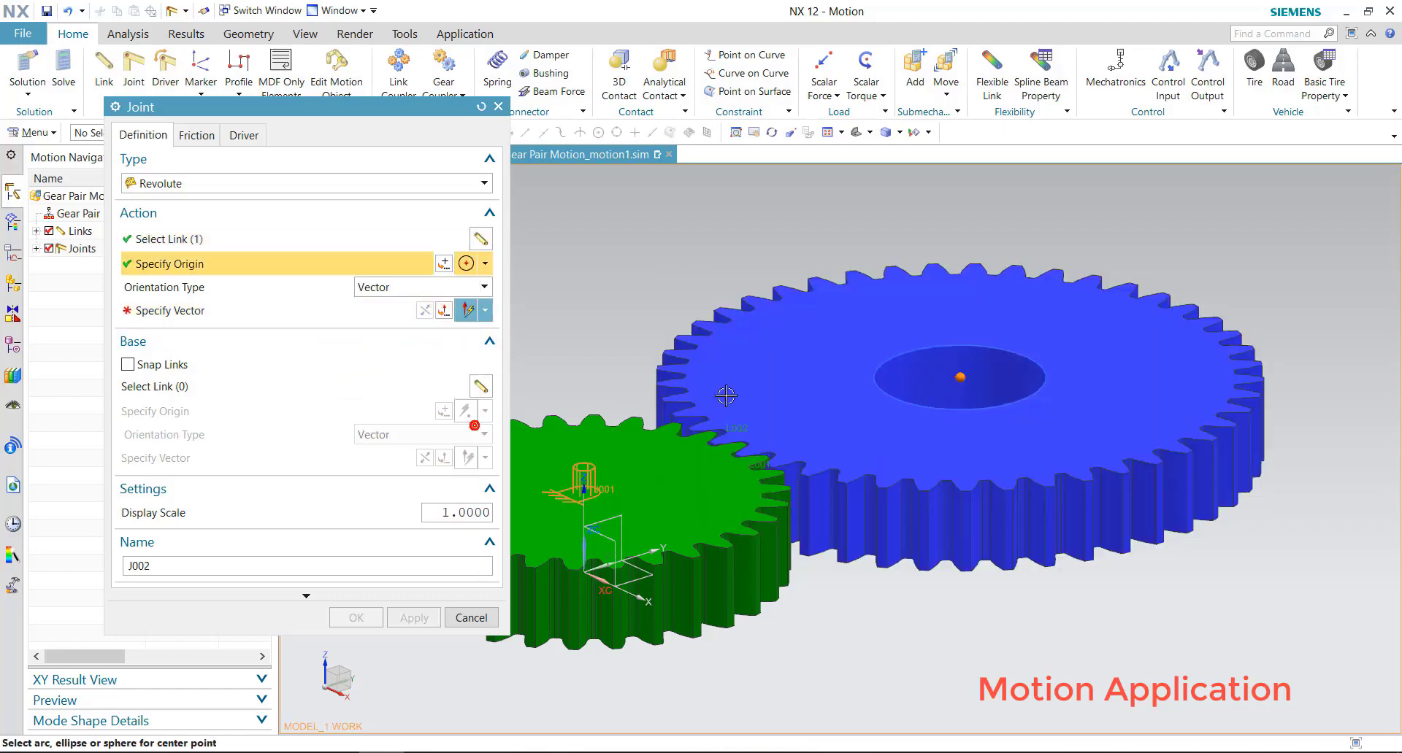
click(321, 310)
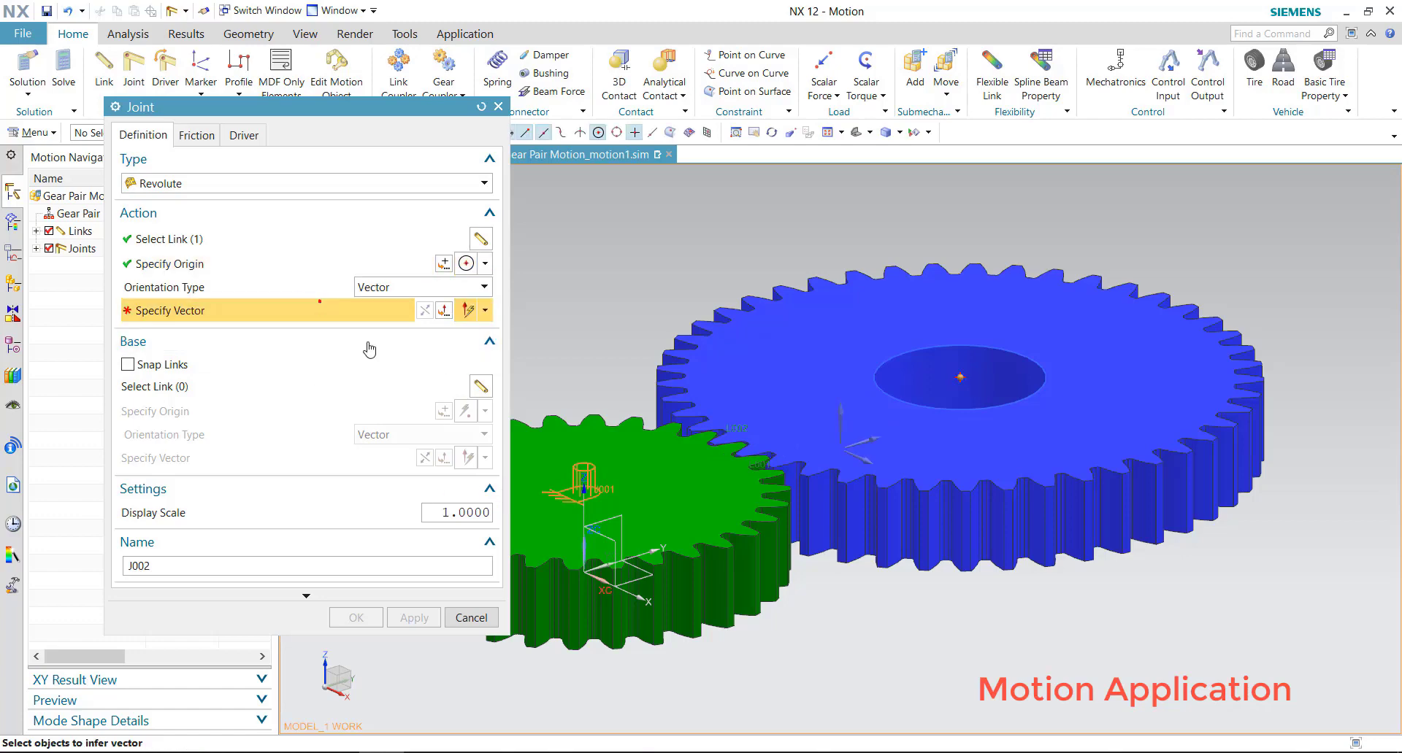
click(876, 410)
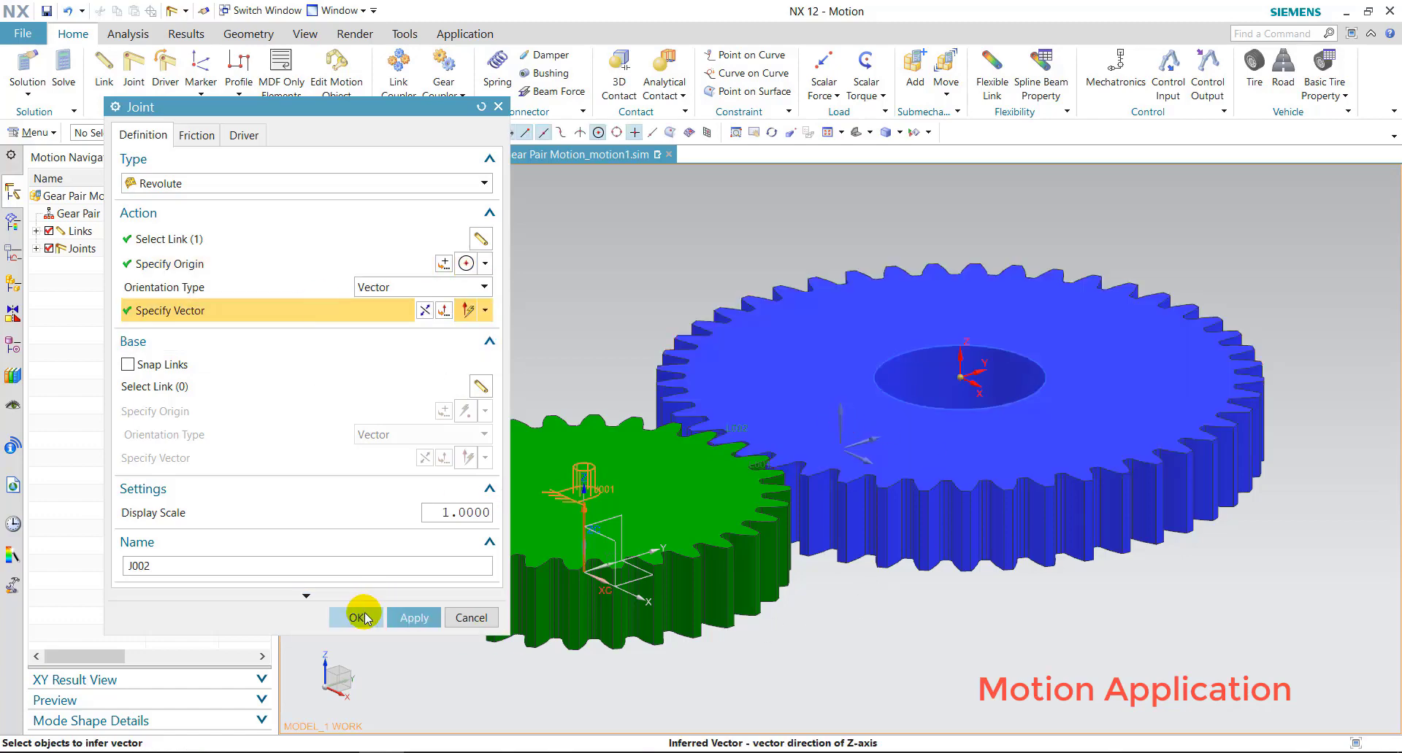
click(396, 617)
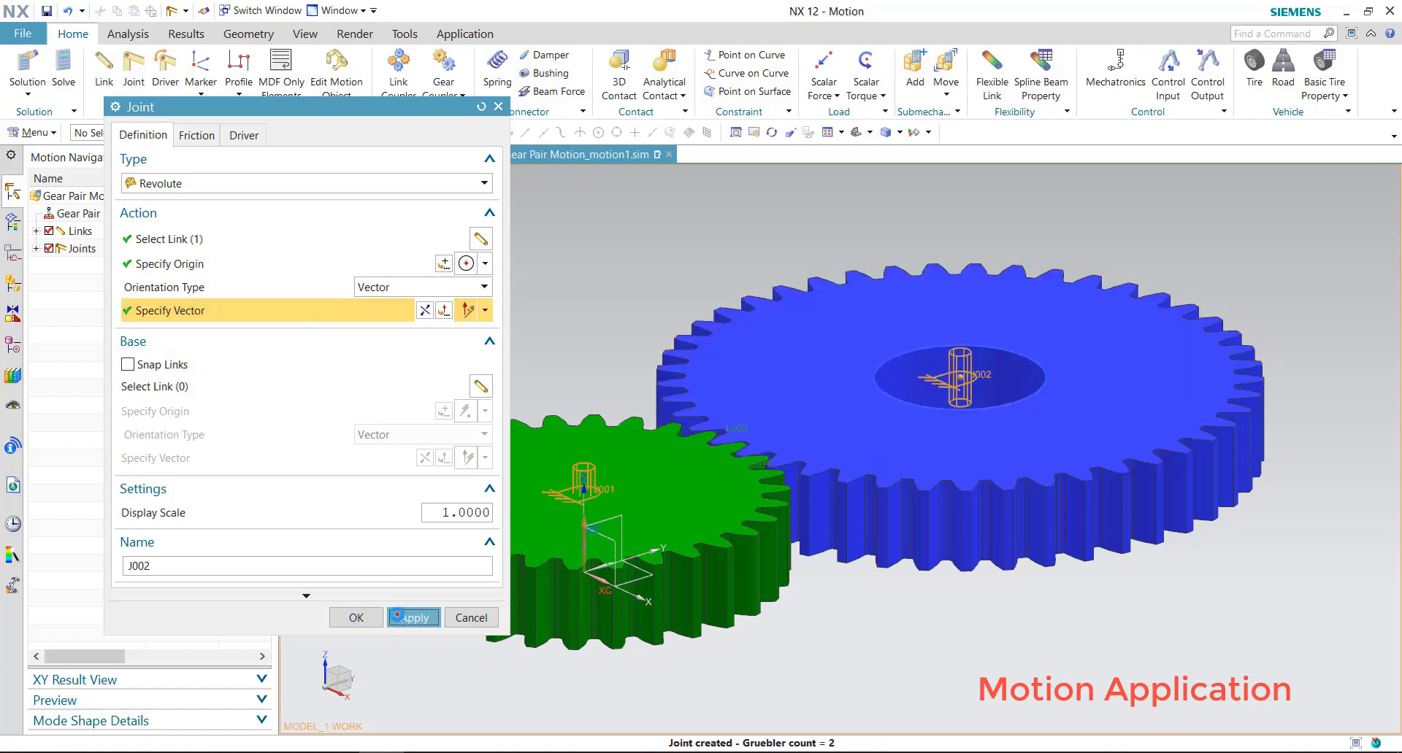
click(456, 618)
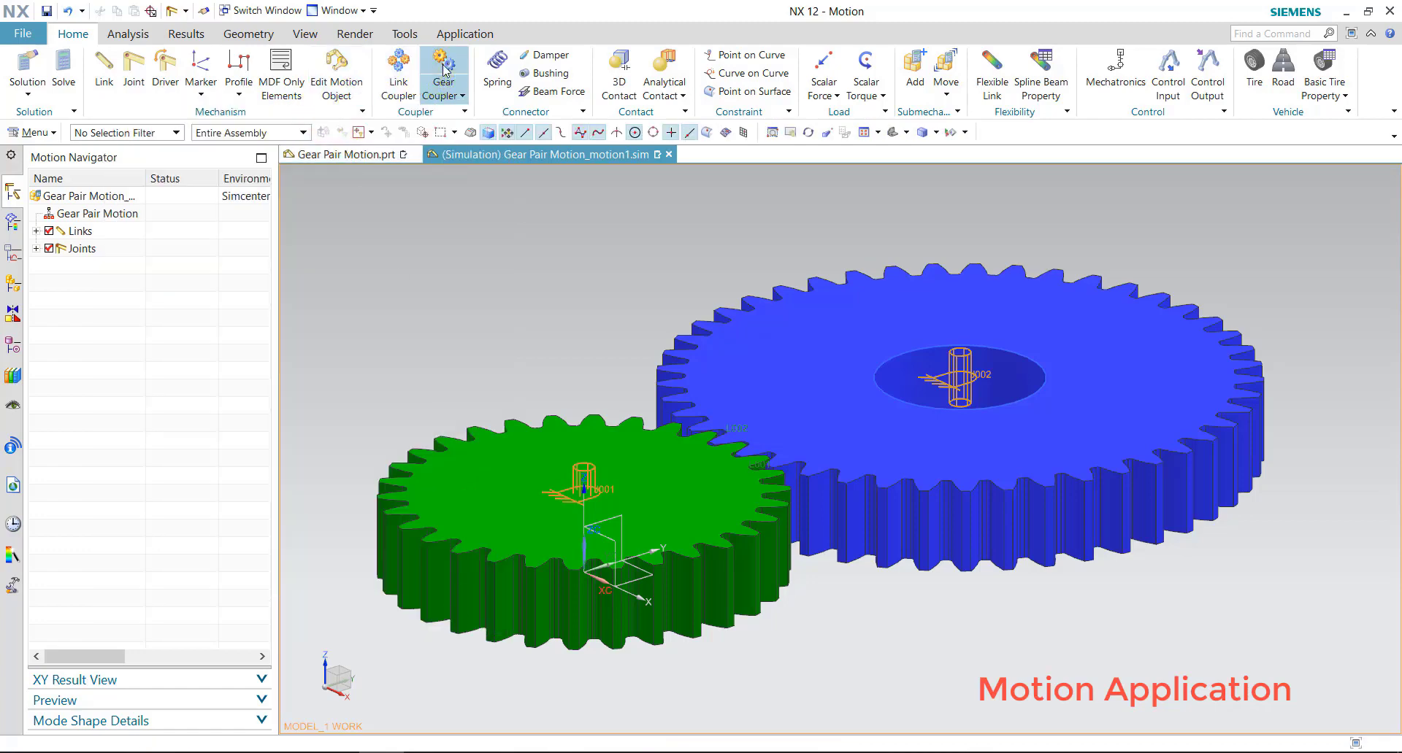
Step: Create gear coupler J003 with J001 as the first joint and J002 as the second
click(444, 69)
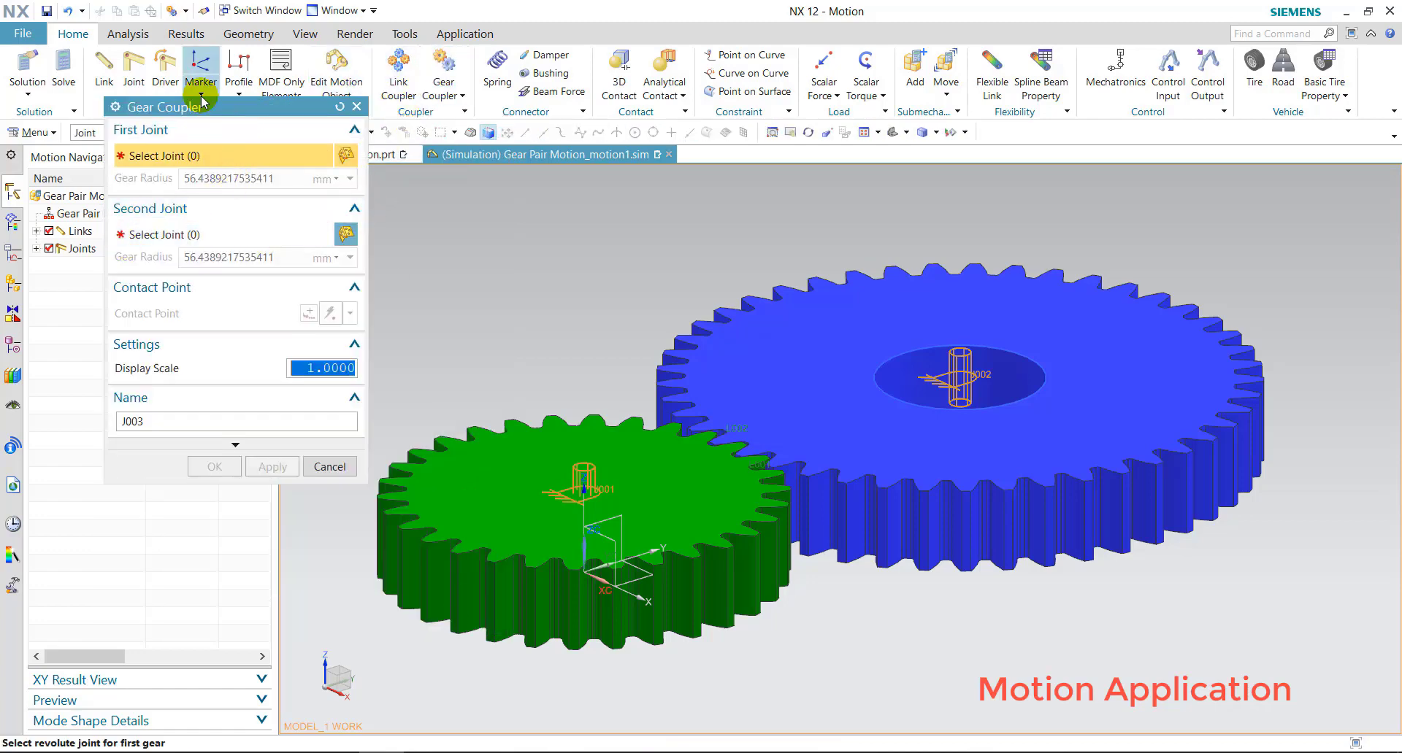
click(36, 249)
click(108, 266)
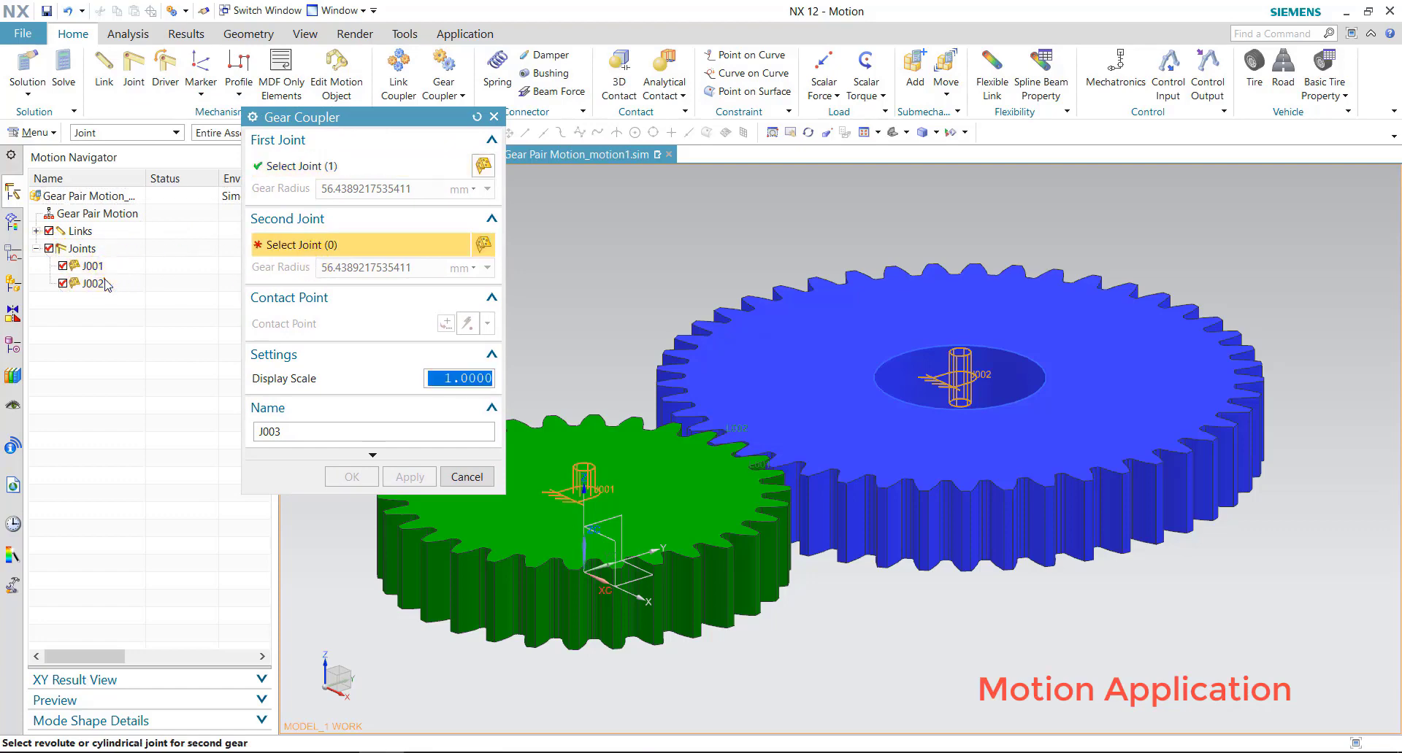
click(93, 283)
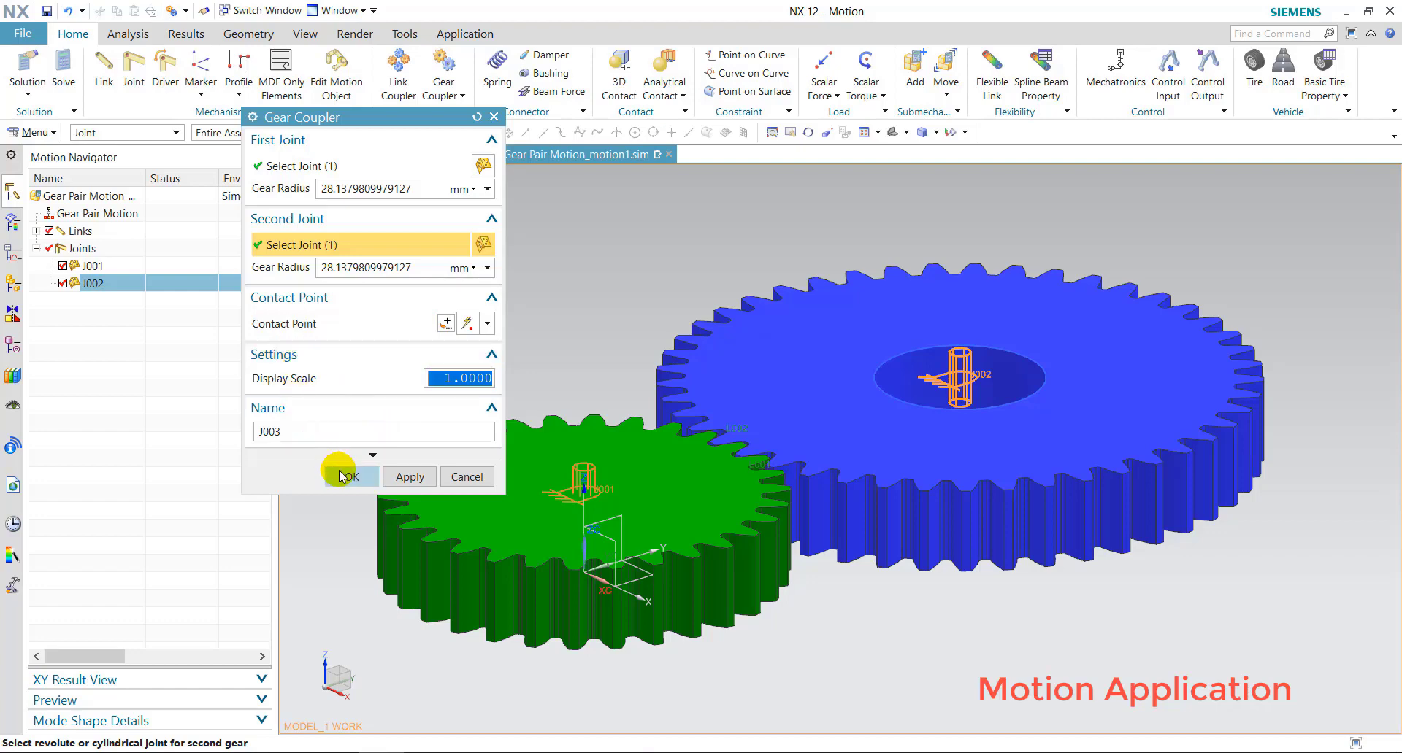
click(340, 474)
click(90, 269)
Step: Give joint J001 a Polynomial rotation driver with a velocity of 10 °/s
right_click(99, 268)
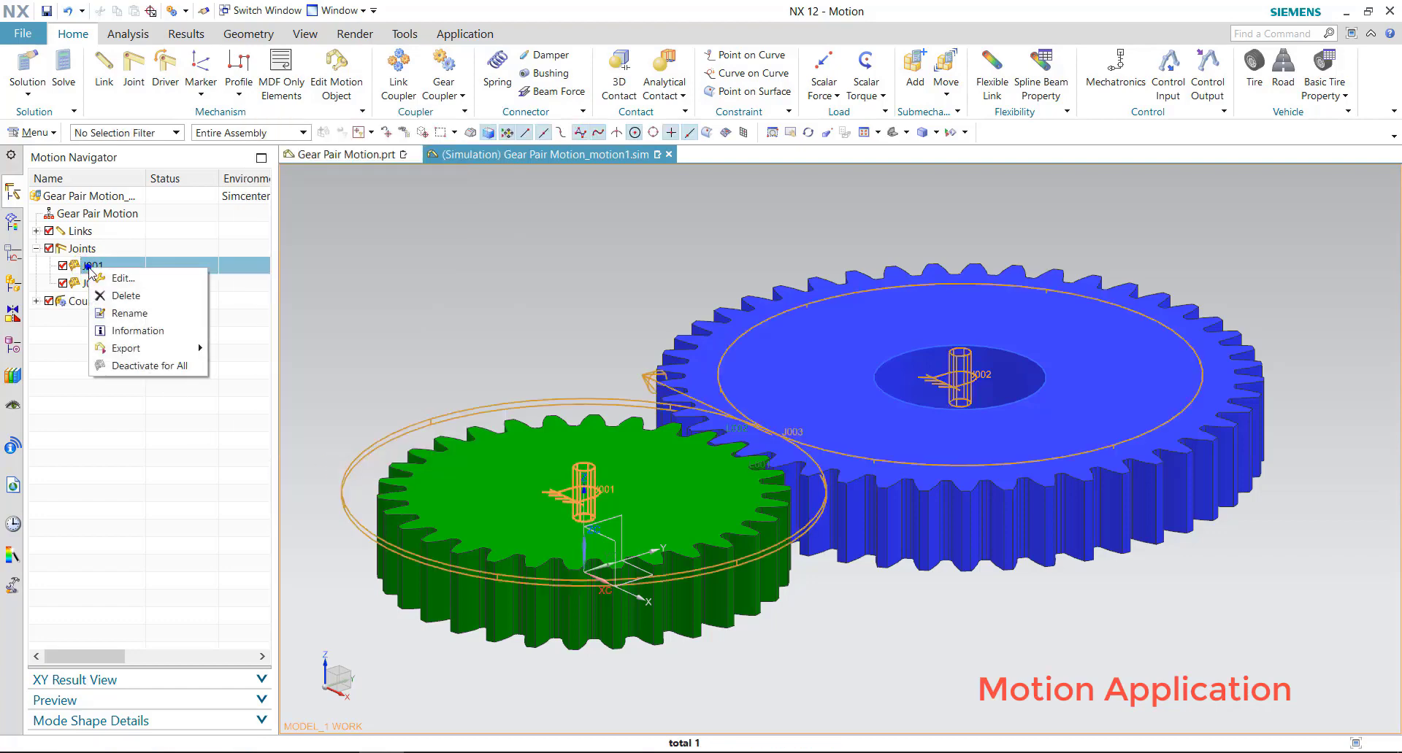
click(107, 278)
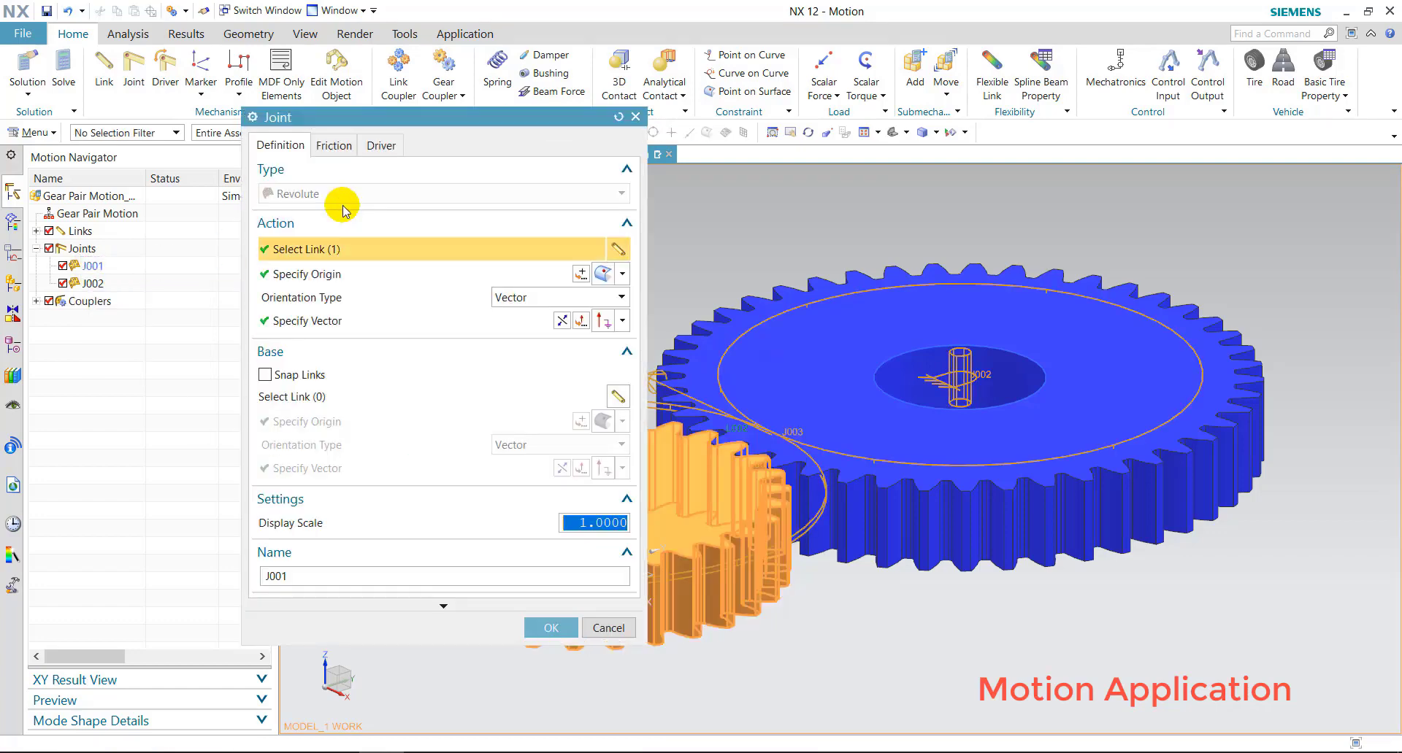
click(387, 151)
click(386, 194)
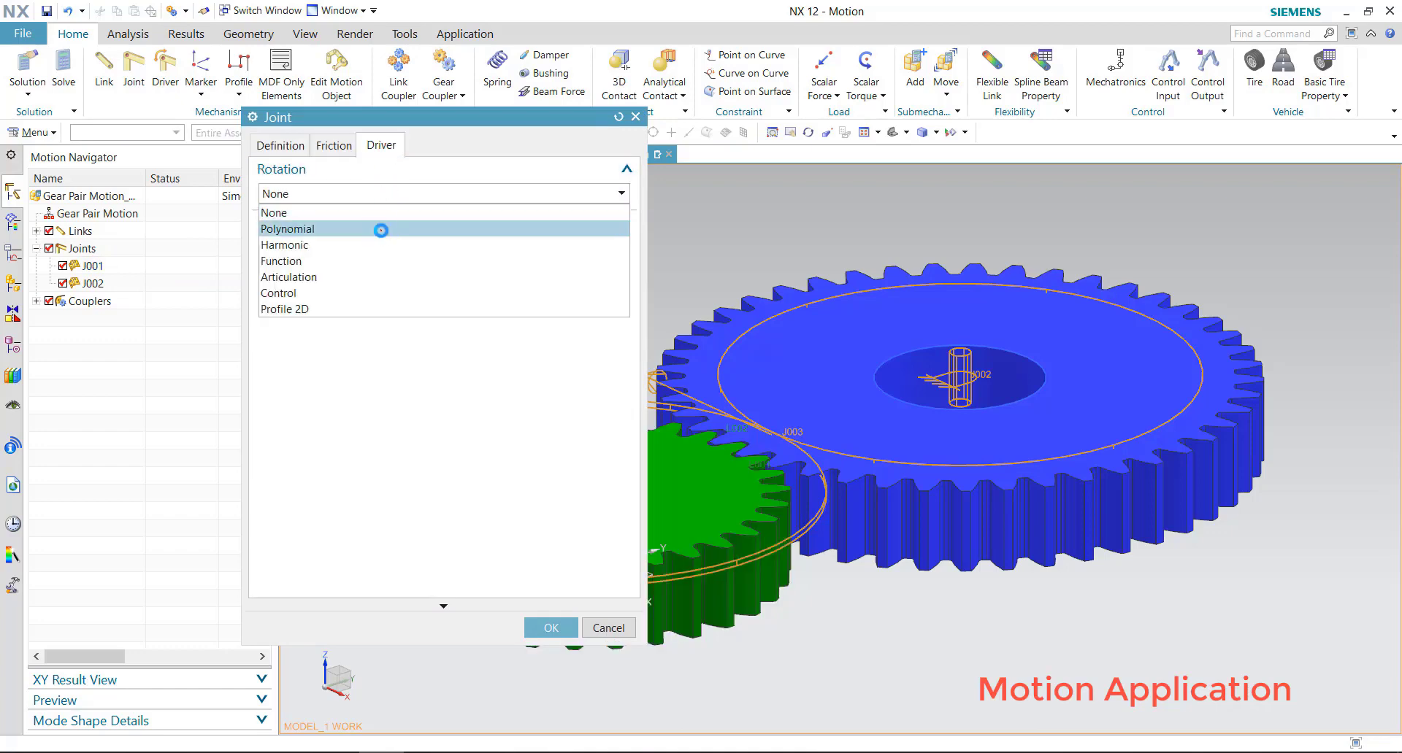
click(380, 230)
click(411, 238)
text(10)
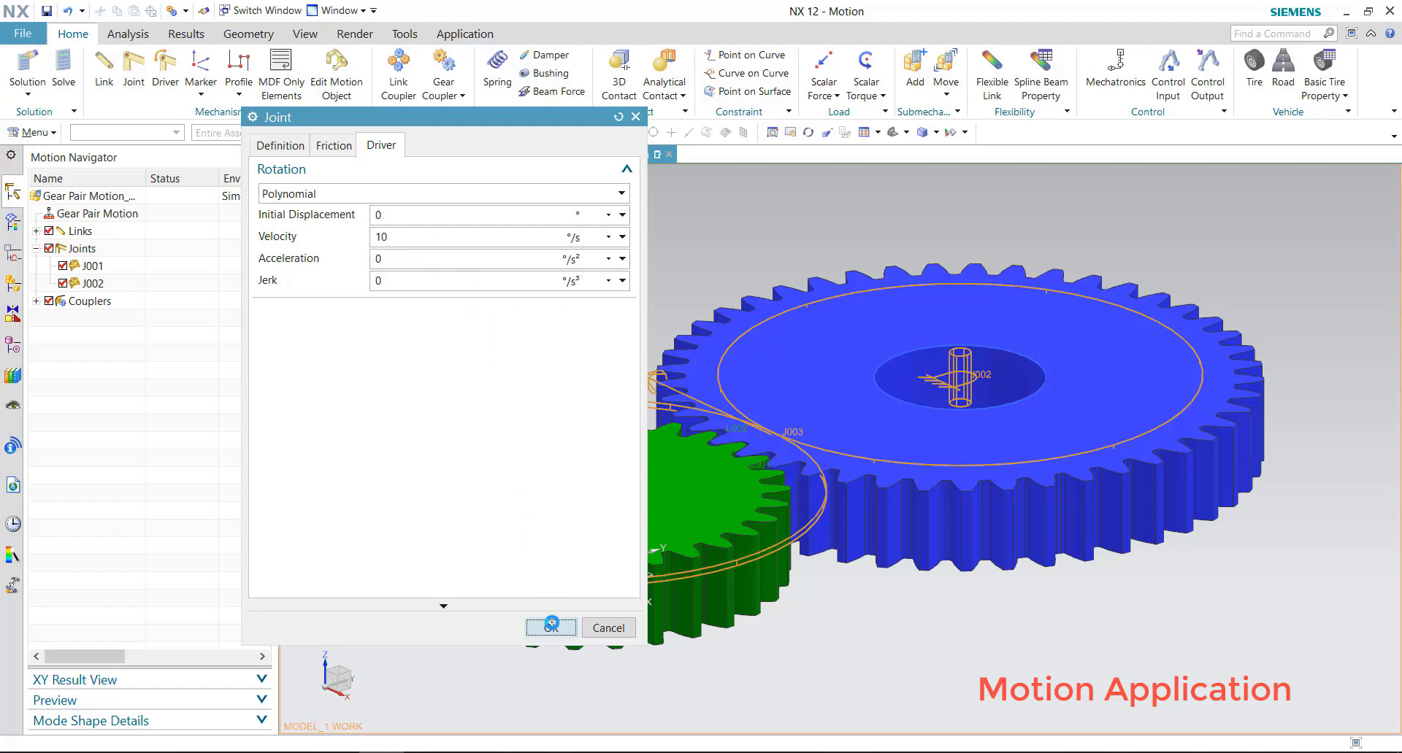
click(551, 625)
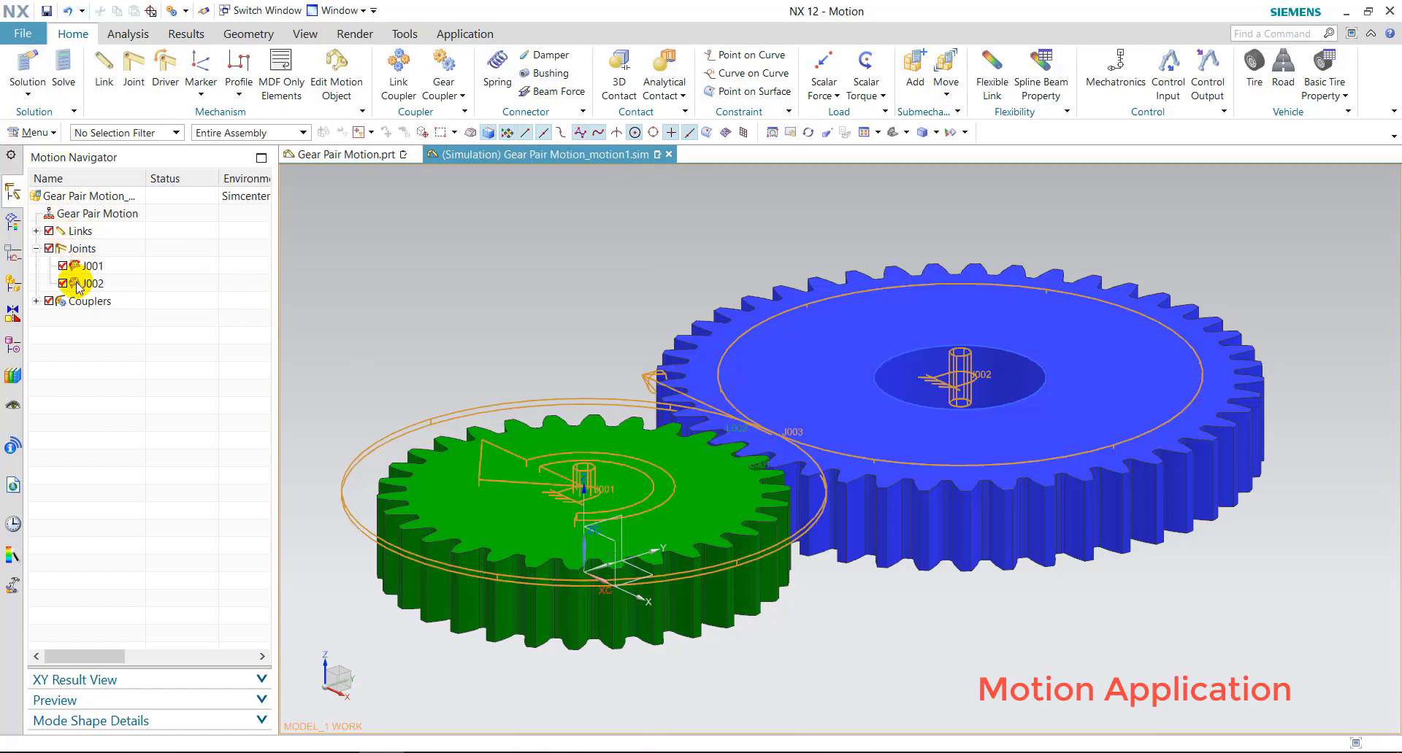
Step: Solve Solution_1 as a 60 s, 100-step normal run and close the solver log
click(27, 66)
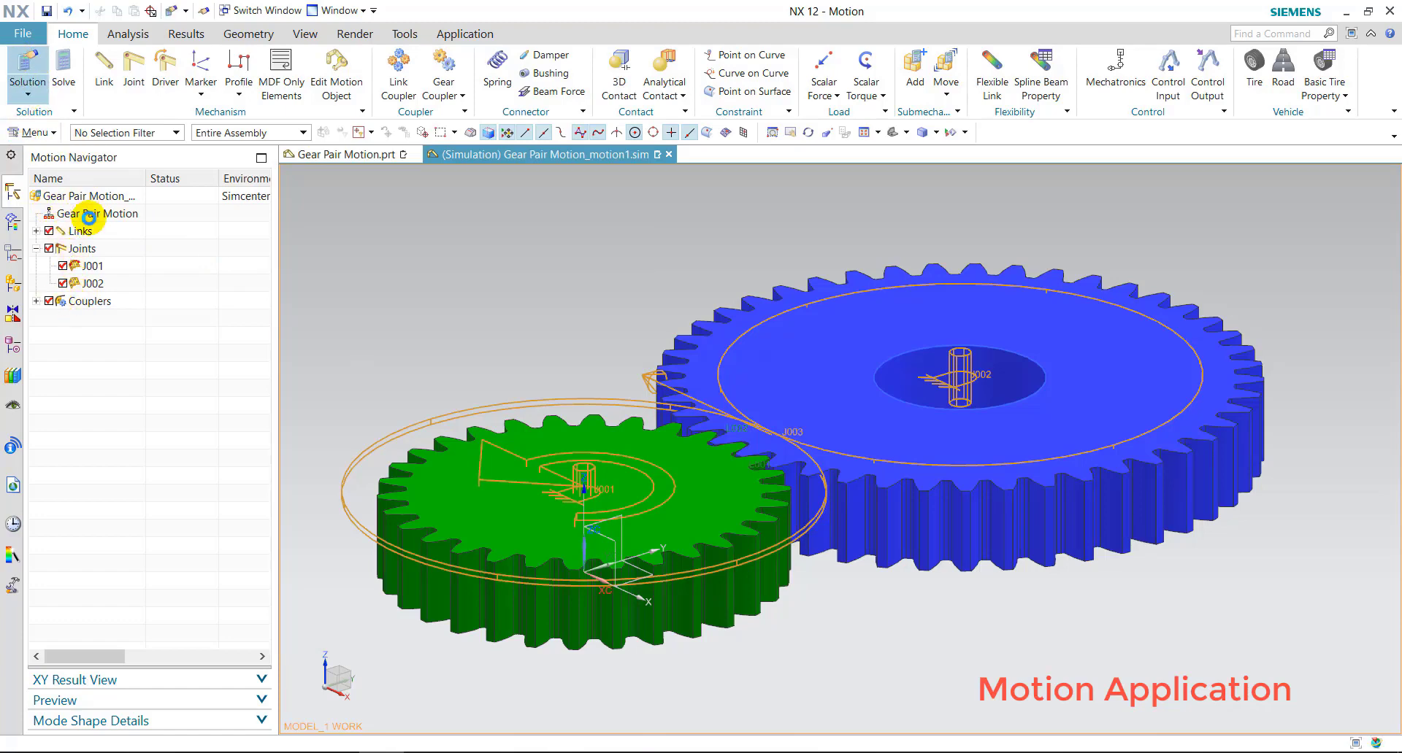
drag(422, 129, 239, 119)
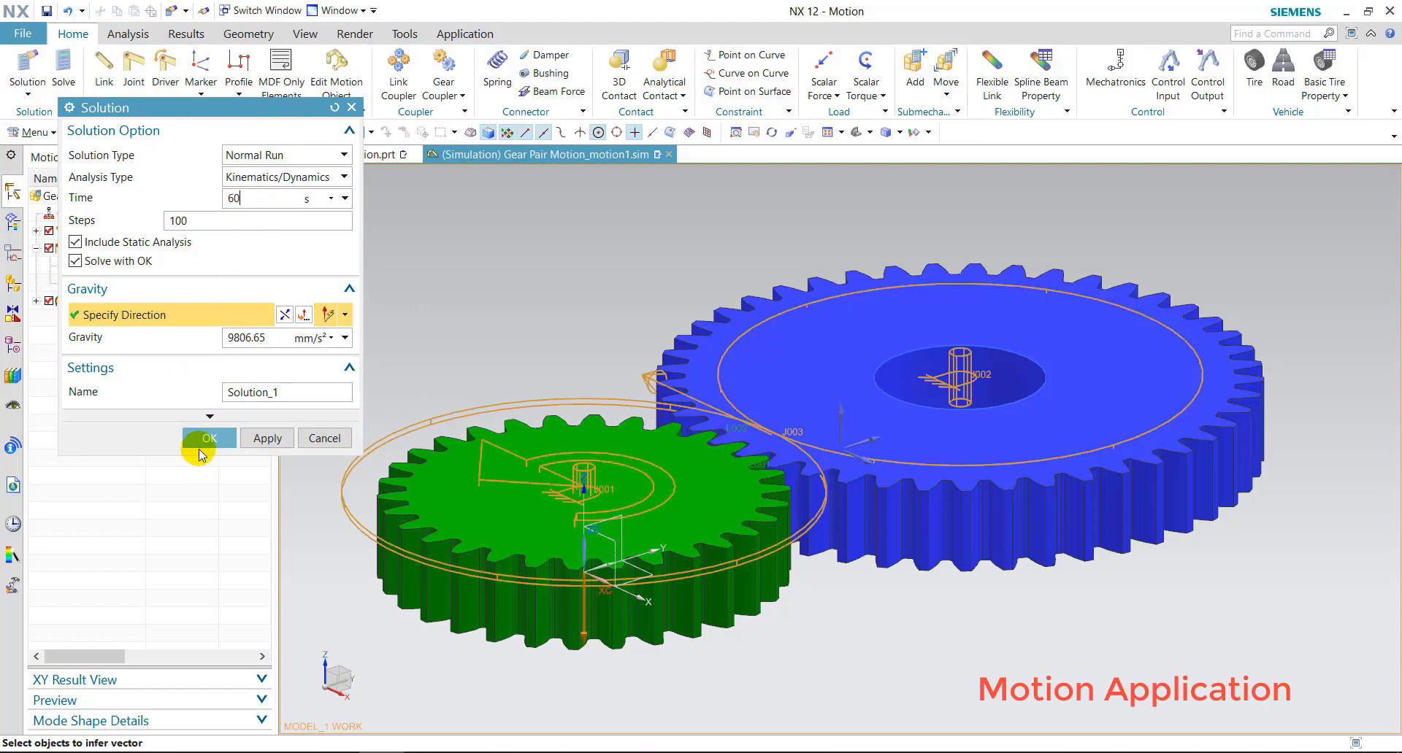
click(90, 253)
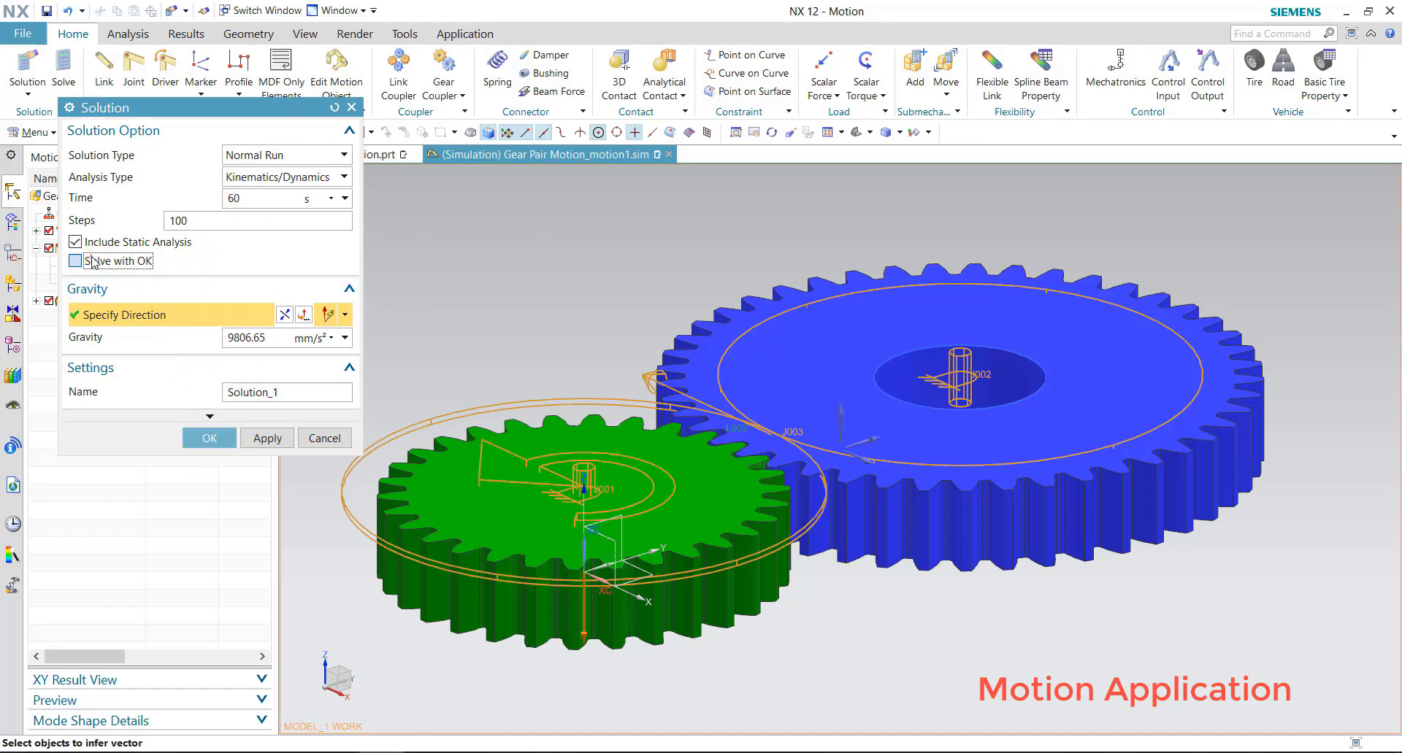
click(214, 439)
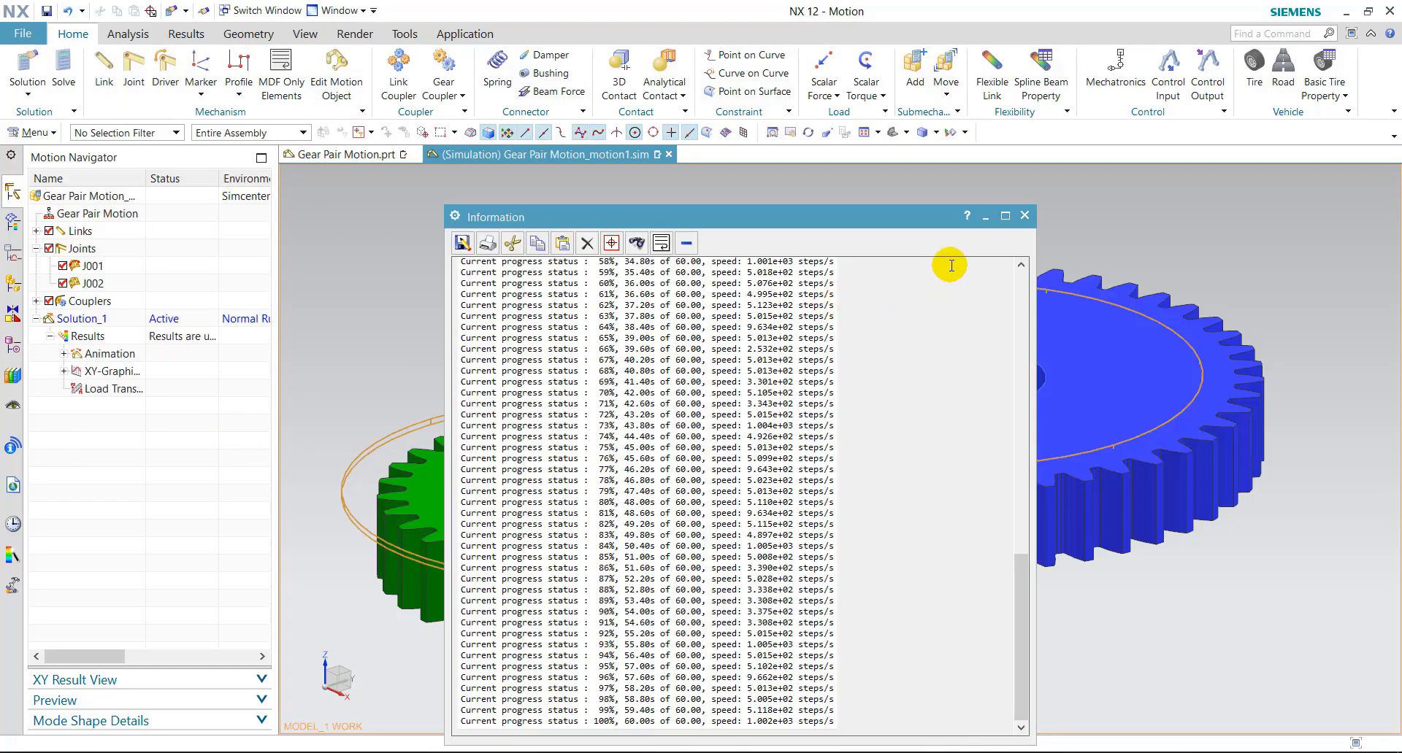
click(1023, 216)
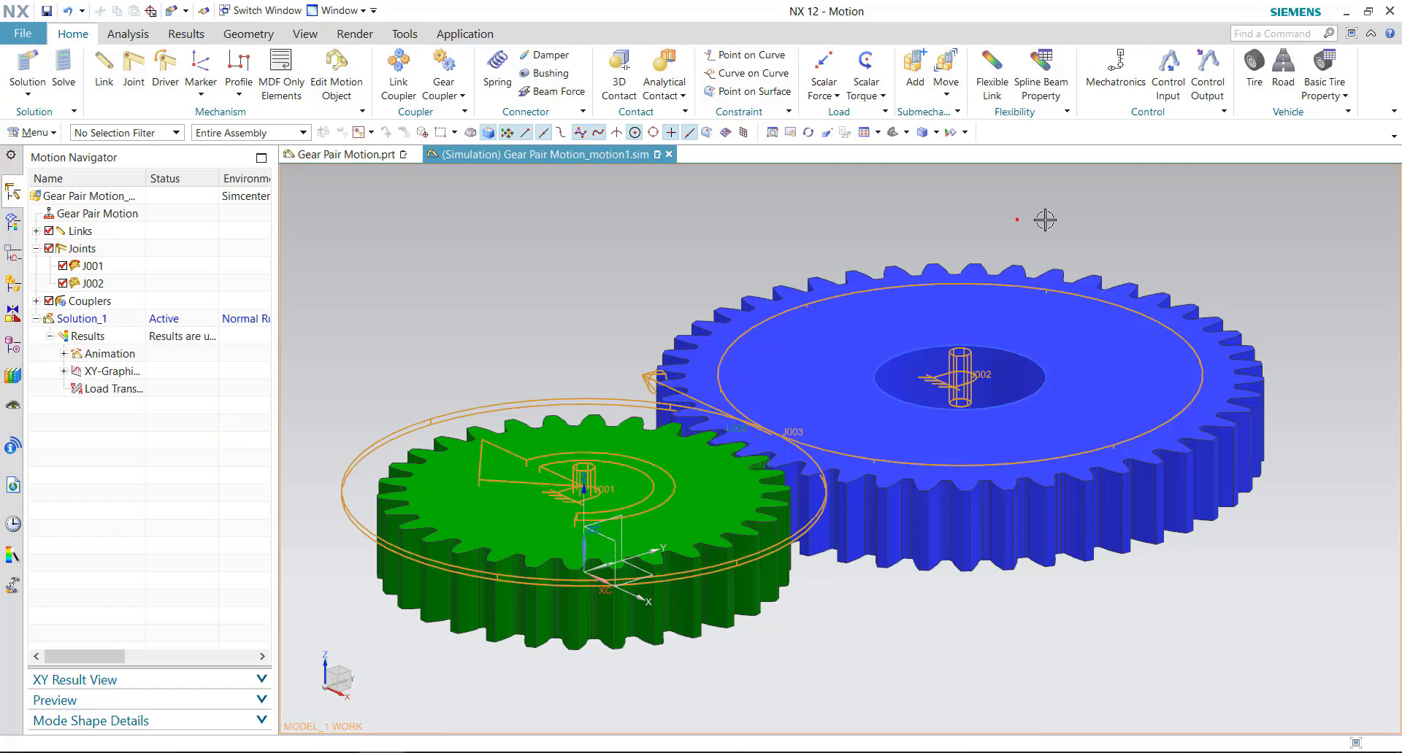
Step: Play Solution_1's gear animation with Animation Delay 273 in full-screen view
click(130, 35)
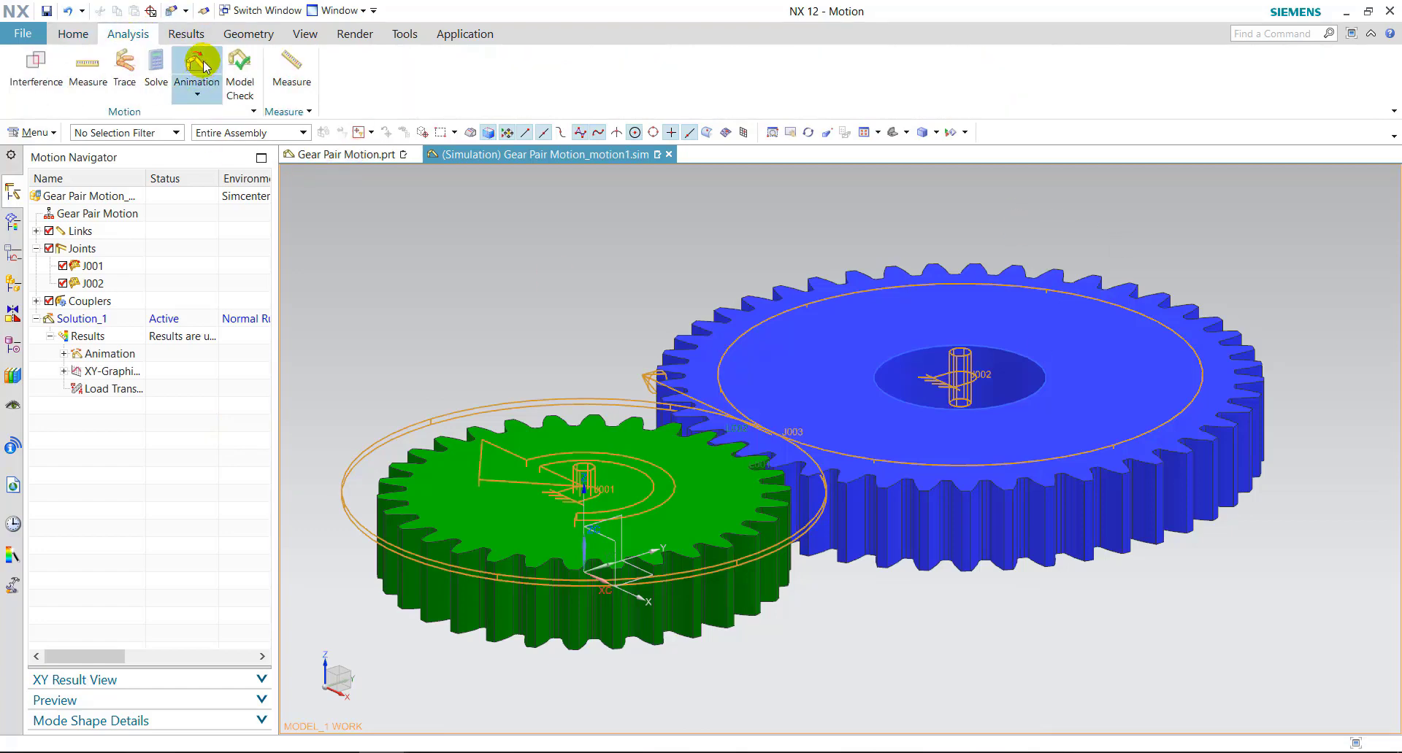
click(206, 65)
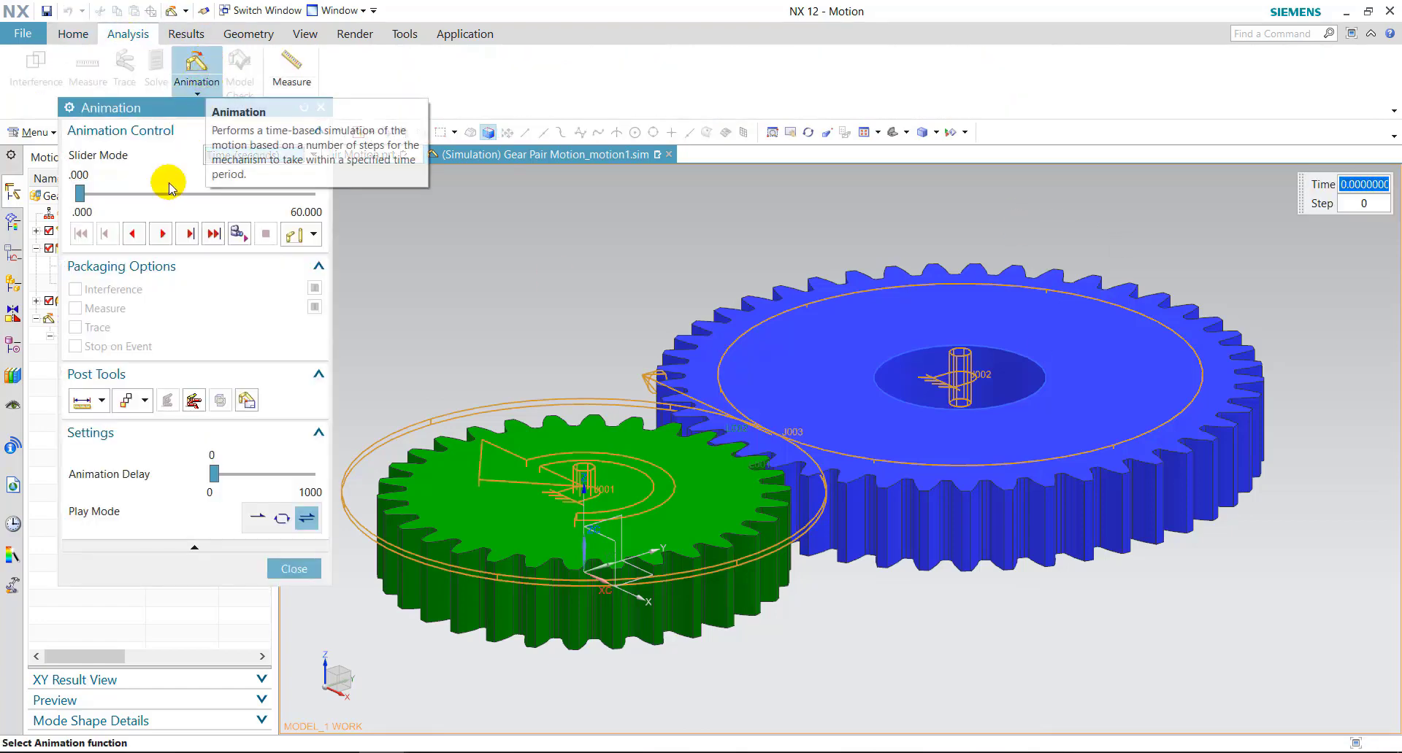
click(161, 233)
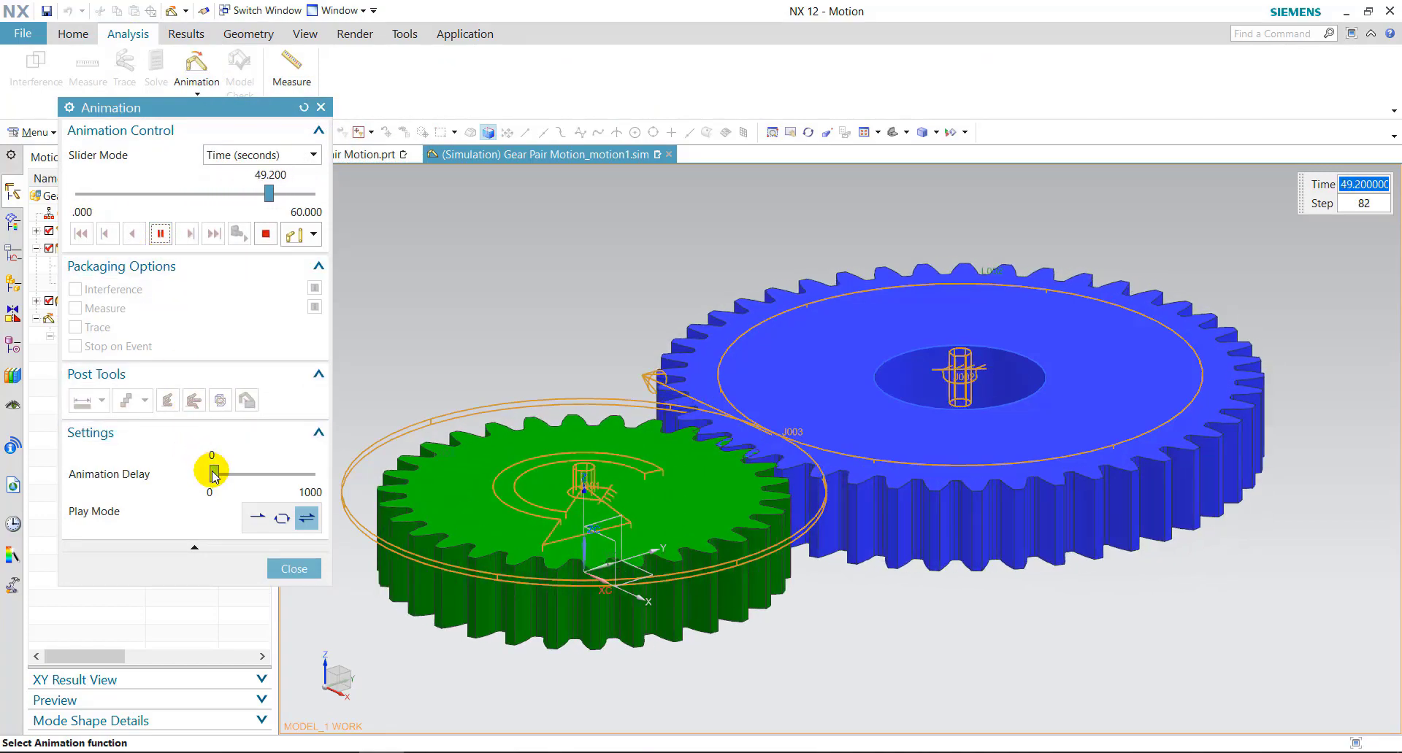
drag(215, 475, 241, 474)
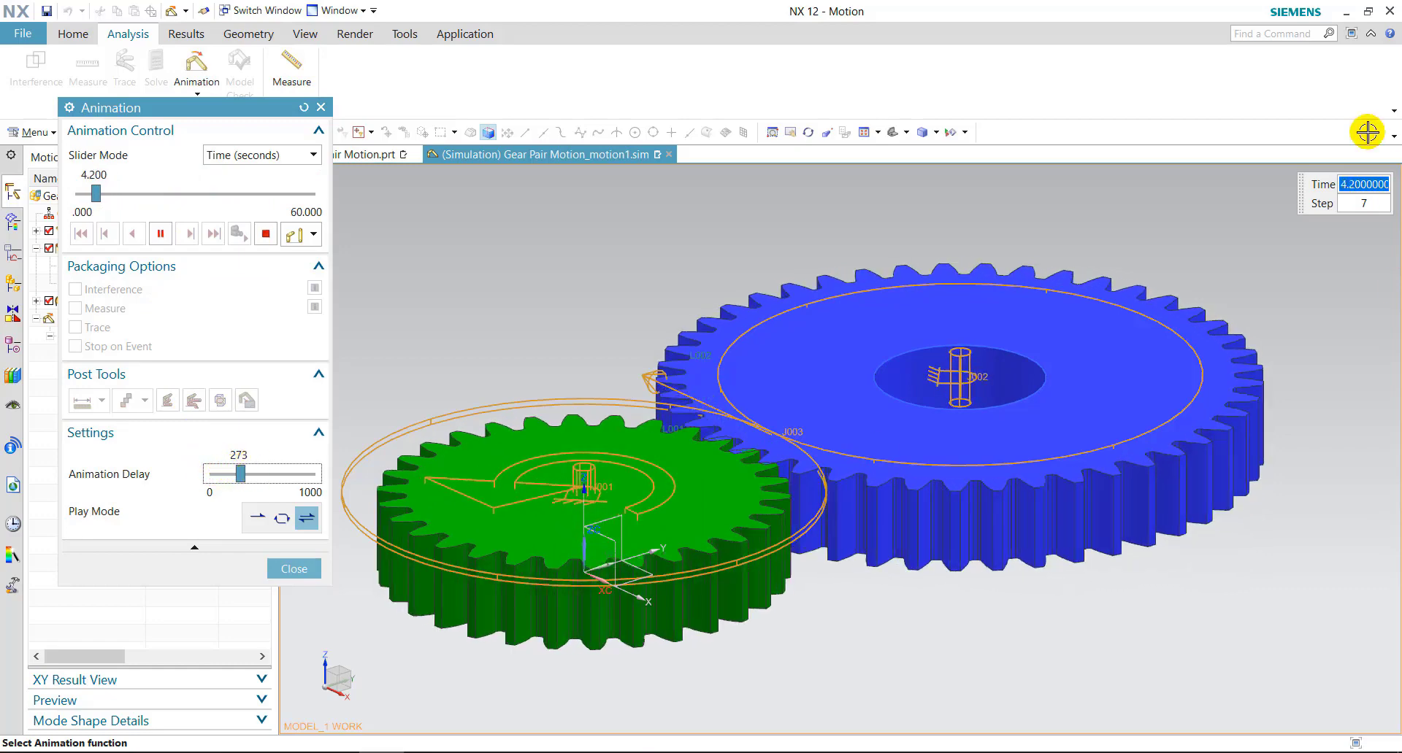
click(1352, 37)
Step: Rewind the animation, lower the delay to 30, and replay it with the gears viewed face-on
click(162, 234)
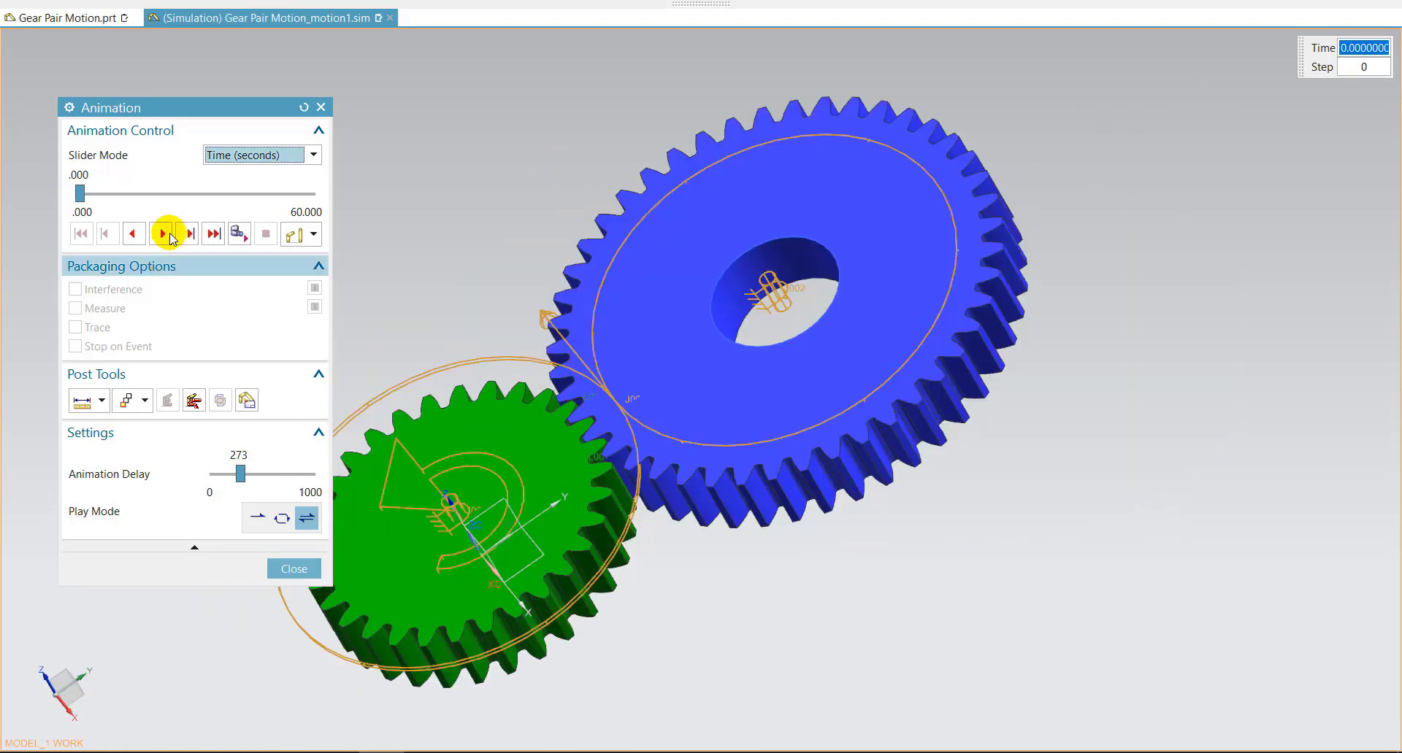
mouse_move(163, 108)
mouse_down()
mouse_move(125, 96)
mouse_move(106, 38)
mouse_up()
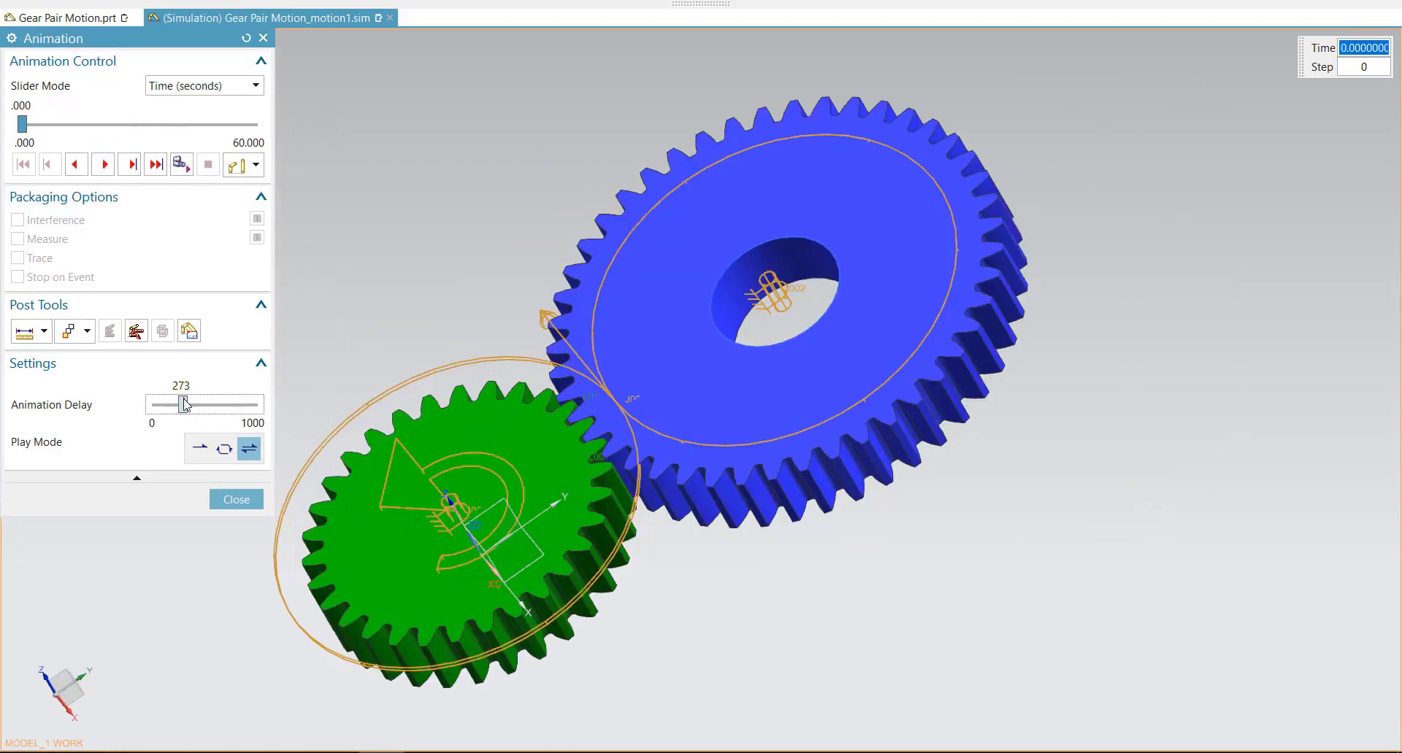
drag(161, 405, 159, 405)
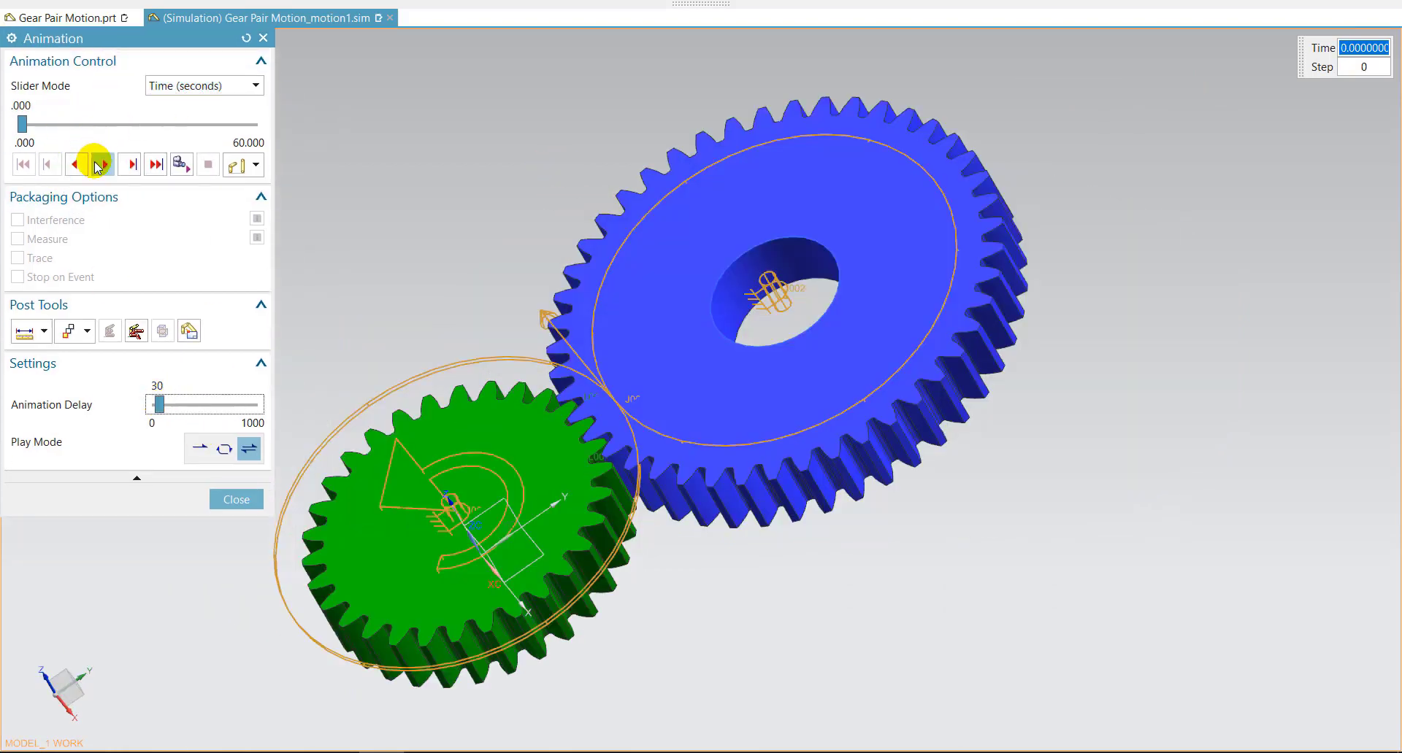
click(97, 167)
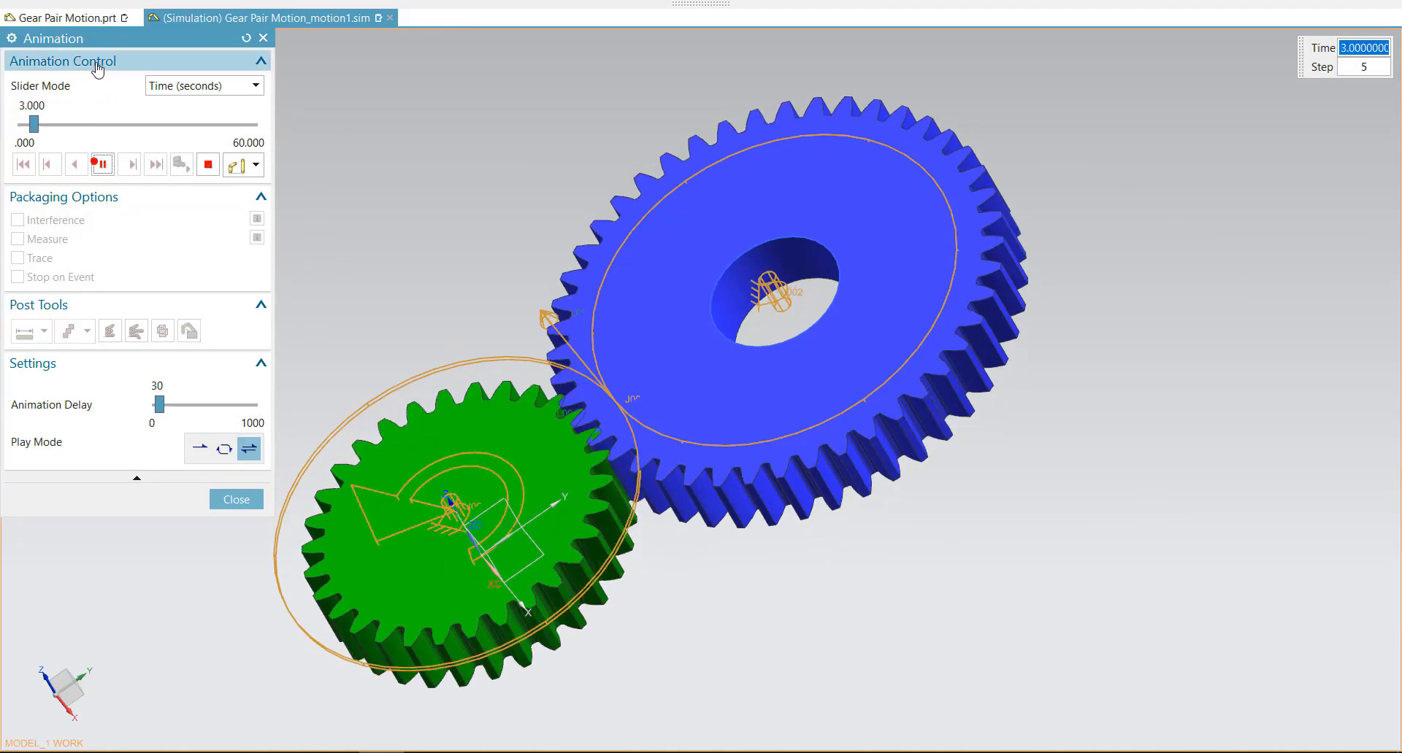
click(103, 39)
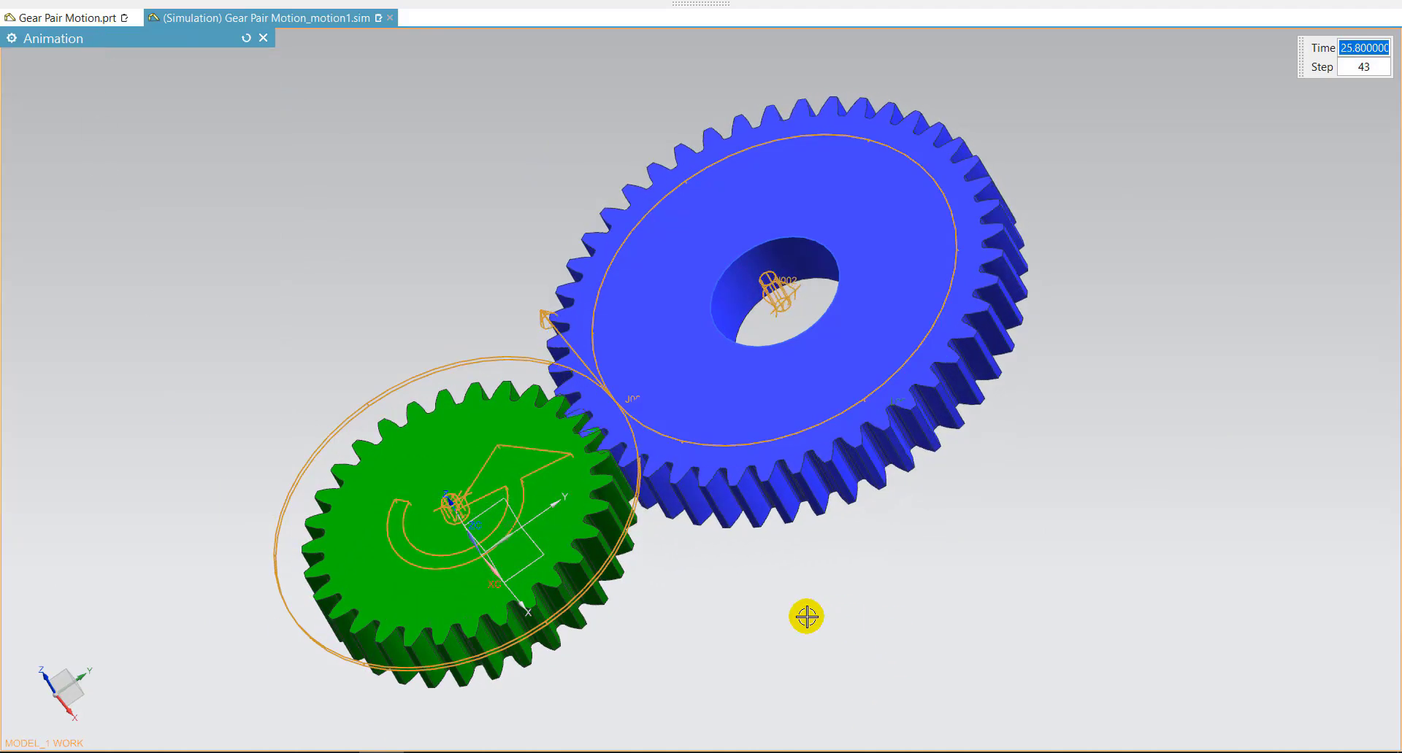
mouse_move(808, 614)
middle_down()
mouse_move(868, 638)
mouse_move(835, 616)
middle_up()
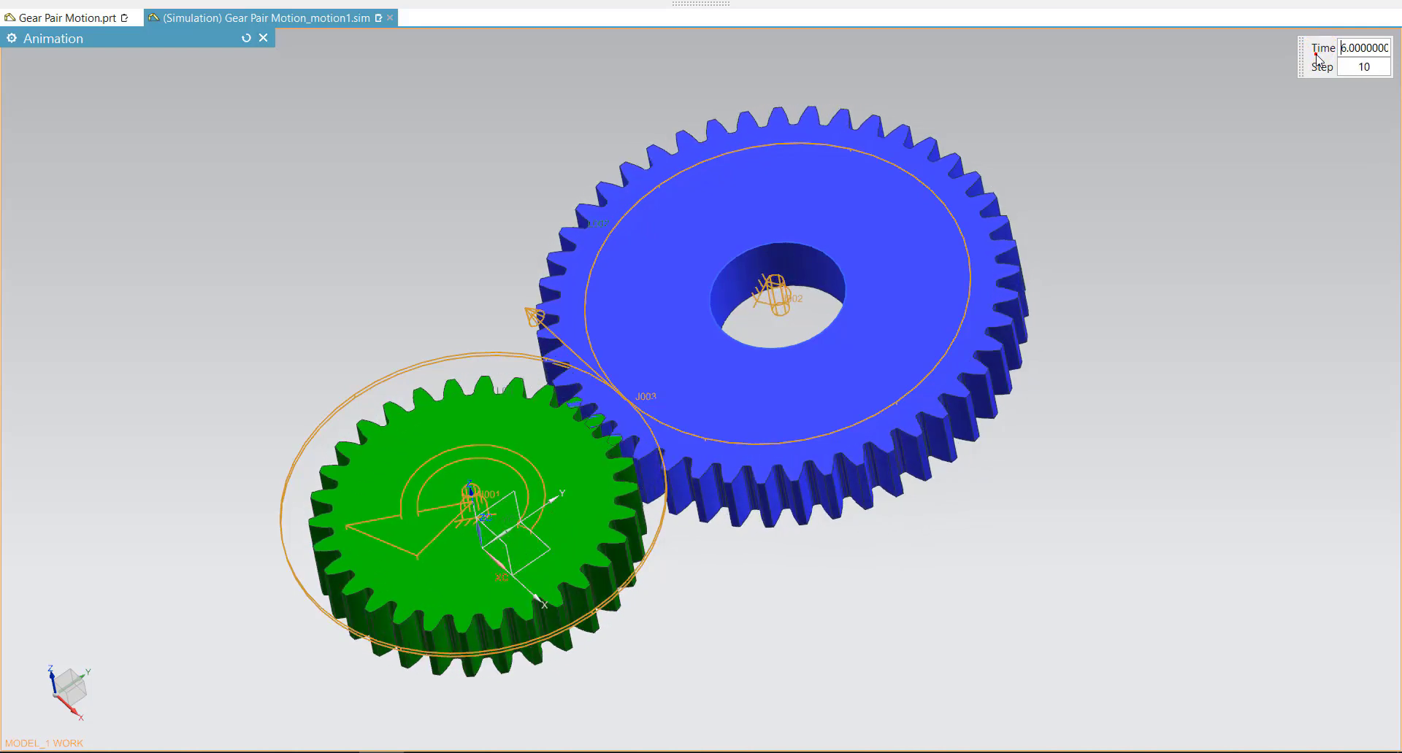
key(Return)
Step: Readjust the animation delay, dropping it to zero and then raising it to 197
click(185, 44)
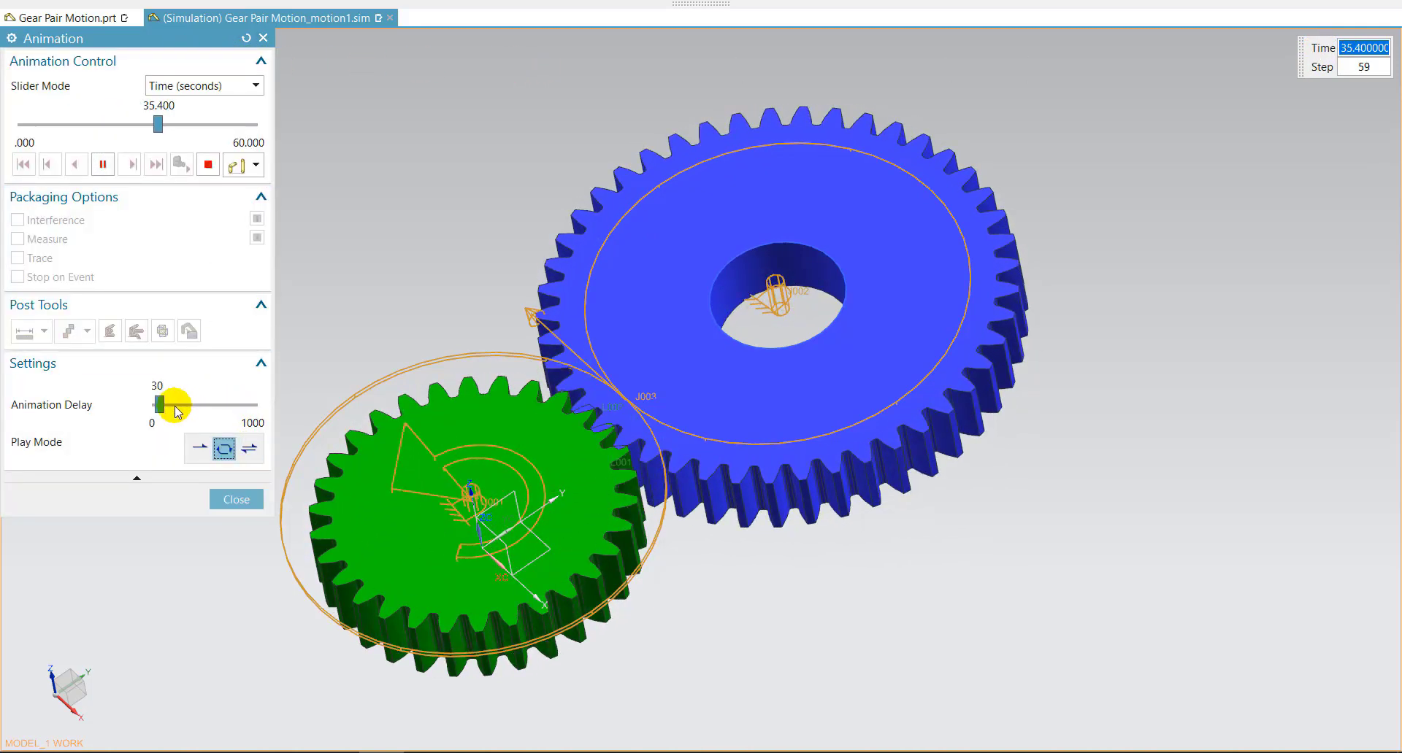
drag(159, 404, 151, 406)
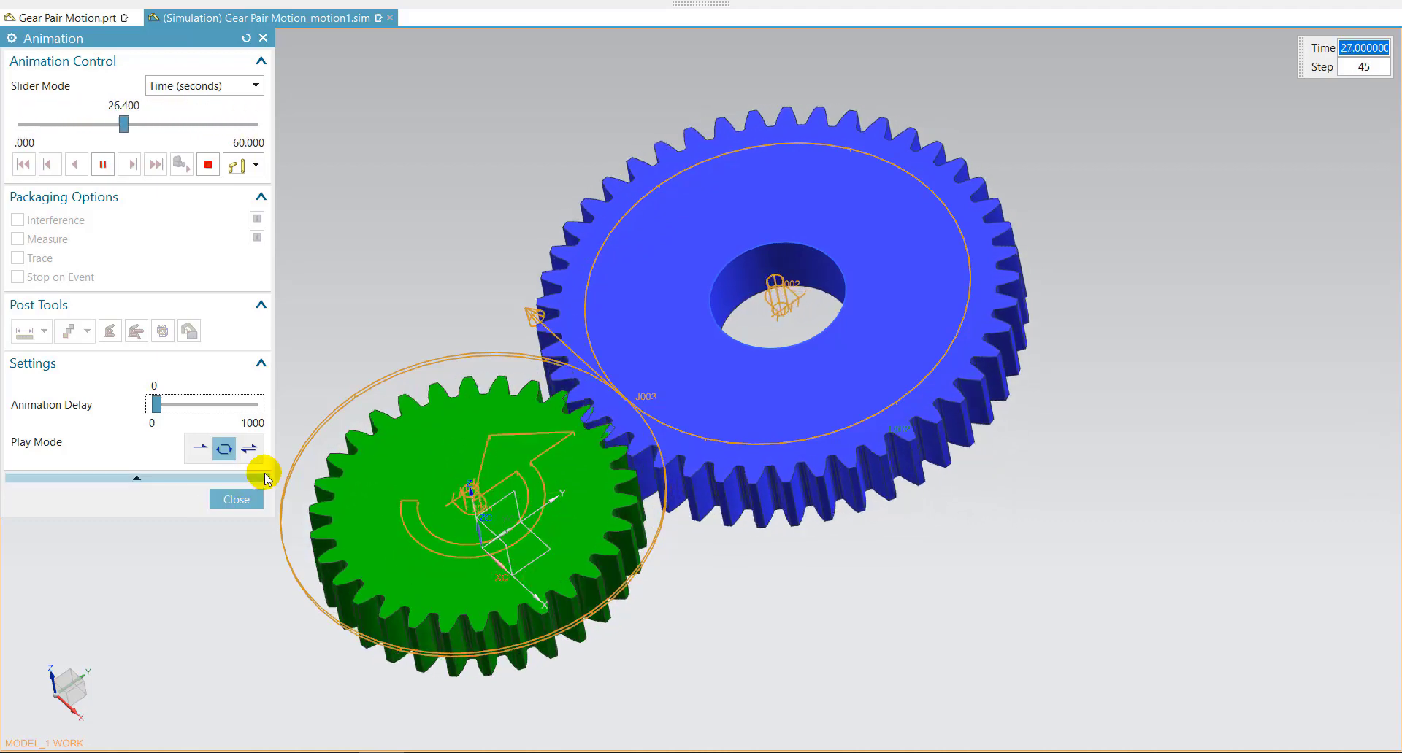
drag(156, 404, 174, 404)
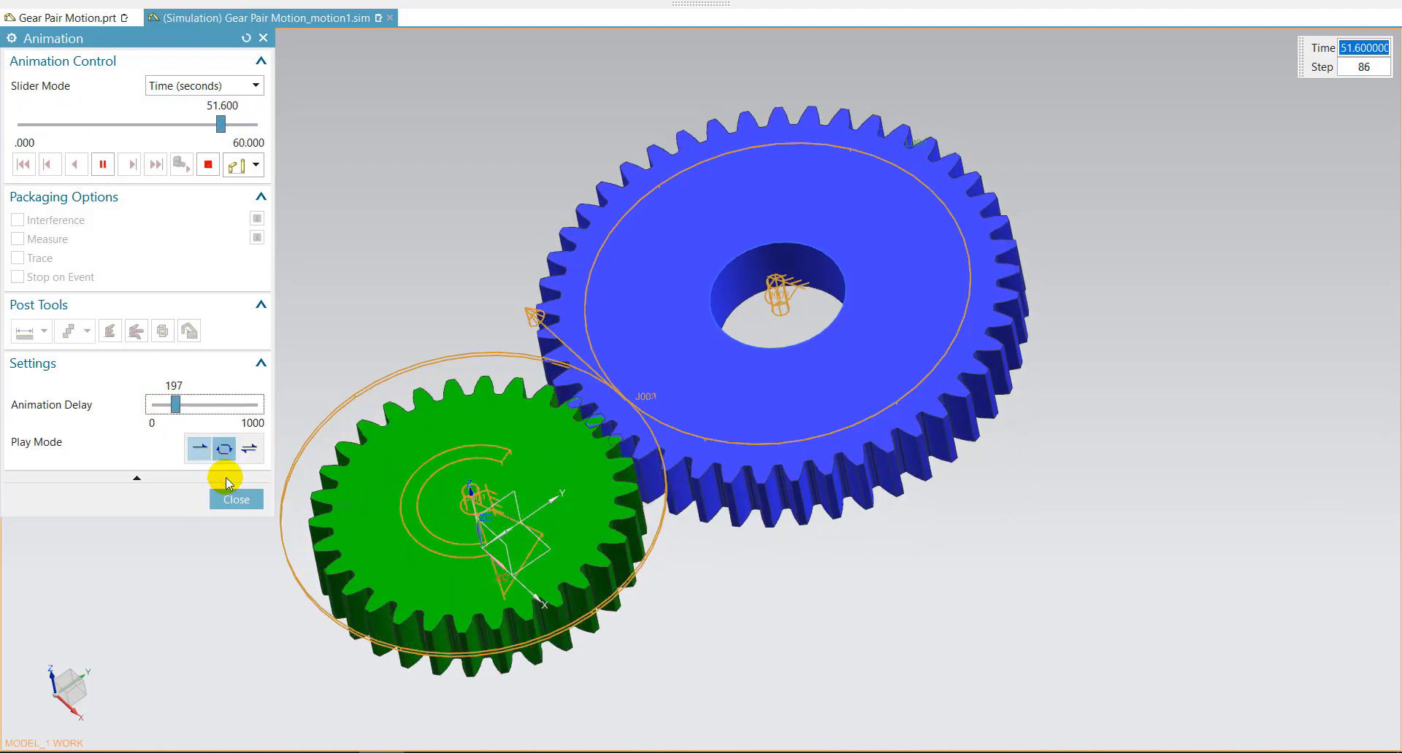